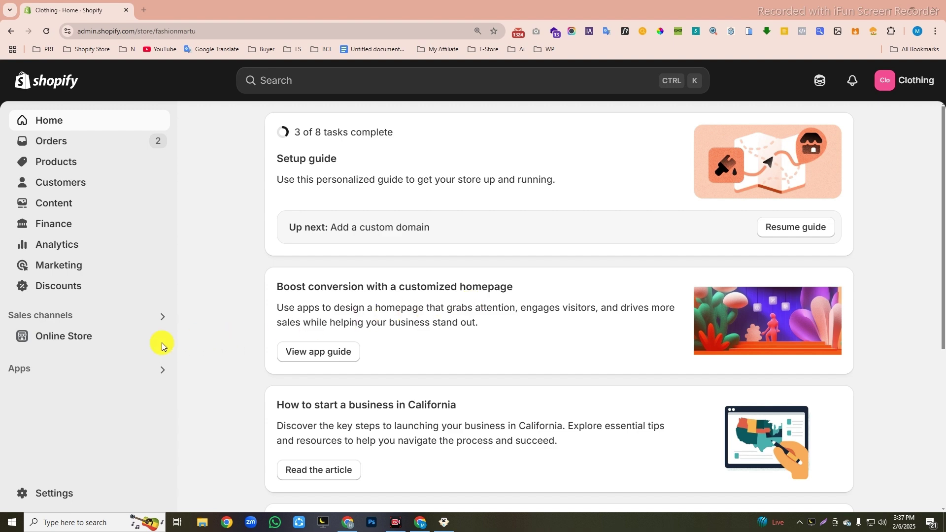
Add the free Dawn theme from the Themes page and publish it as the live theme.
click(48, 340)
scroll(447, 336, down, 6)
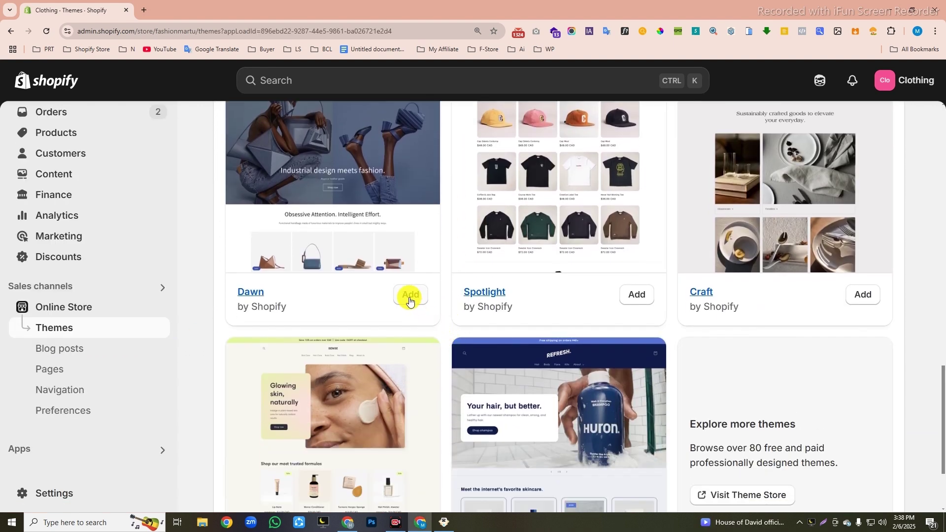
click(409, 295)
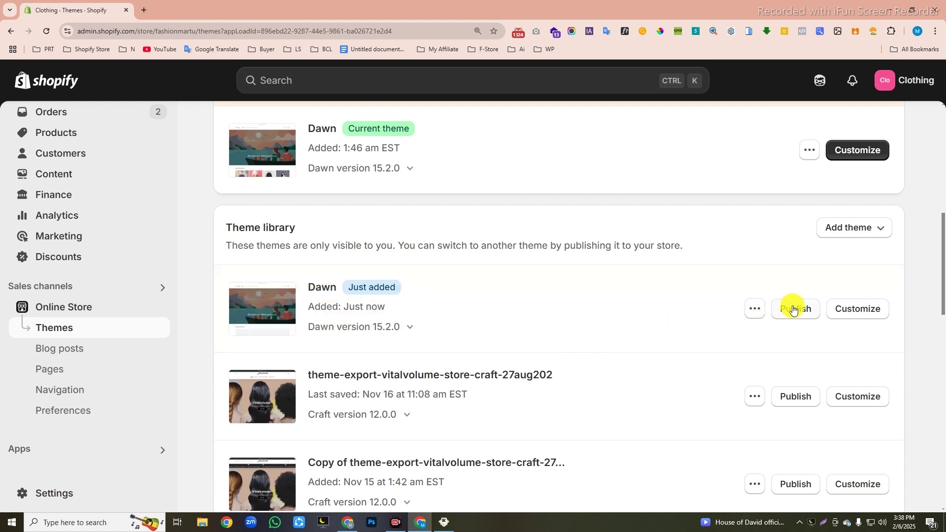
click(793, 309)
click(658, 389)
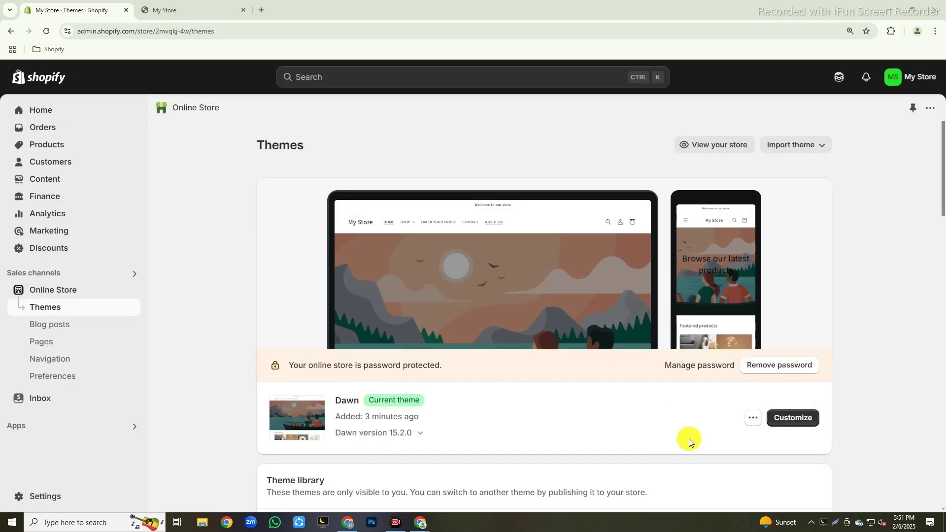
In the customizer, set color Scheme 1's background to #000000 and text to #FFFFFF.
click(794, 419)
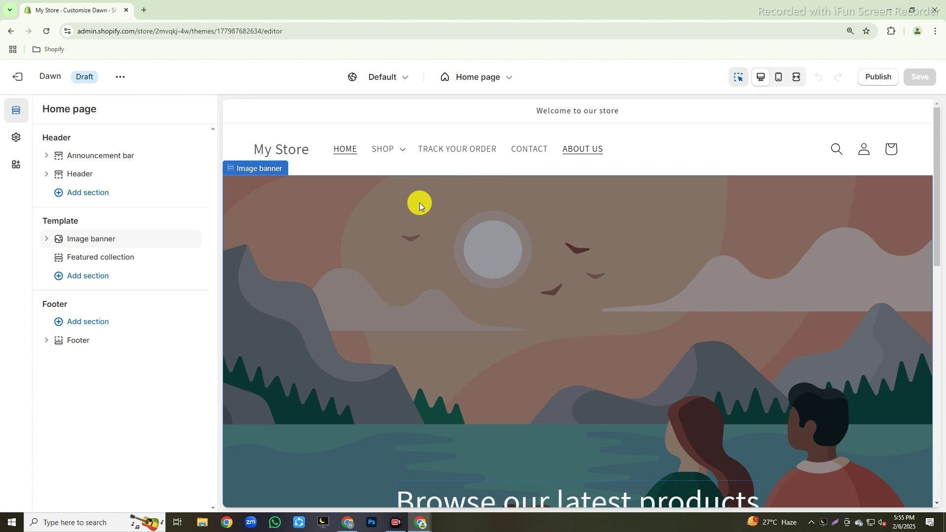
click(13, 141)
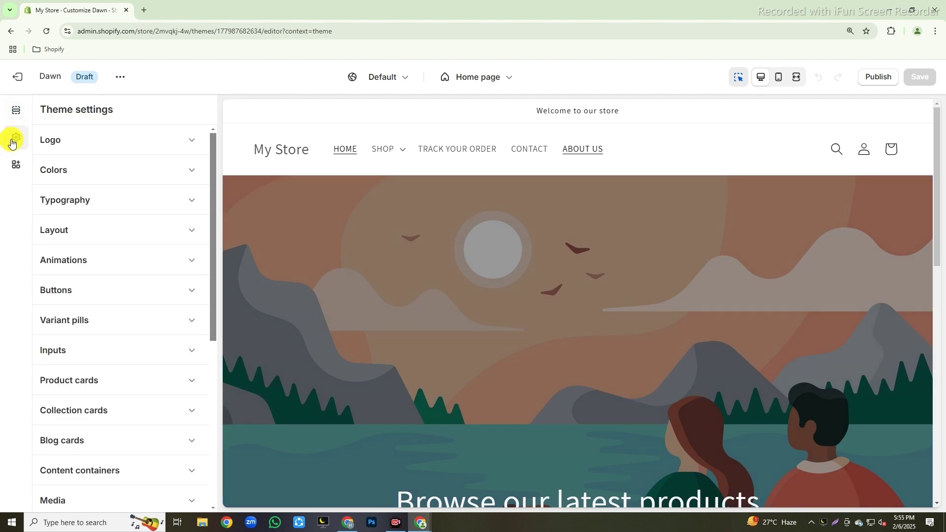
click(73, 173)
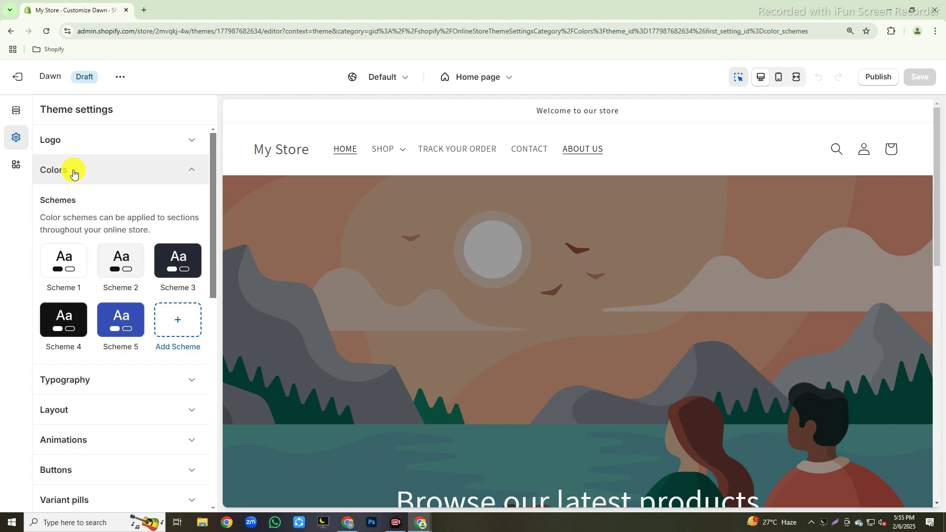
click(64, 266)
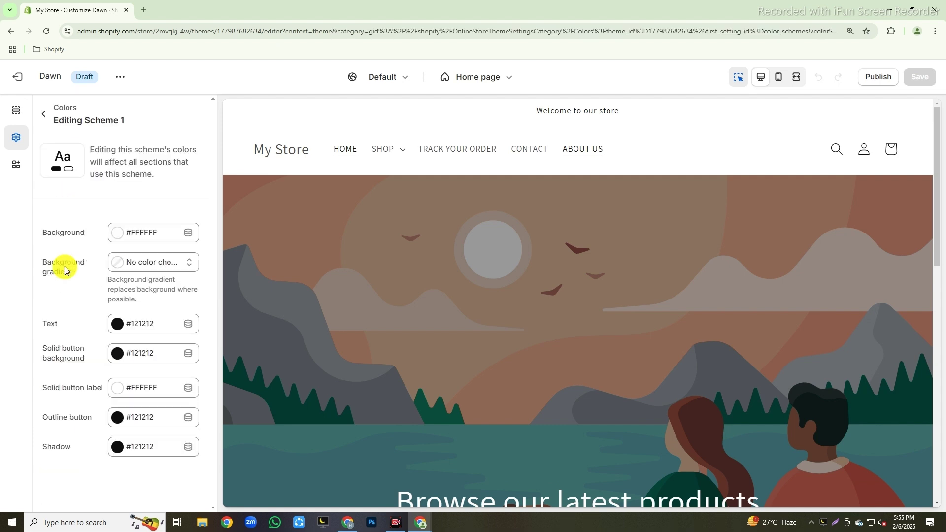
click(117, 236)
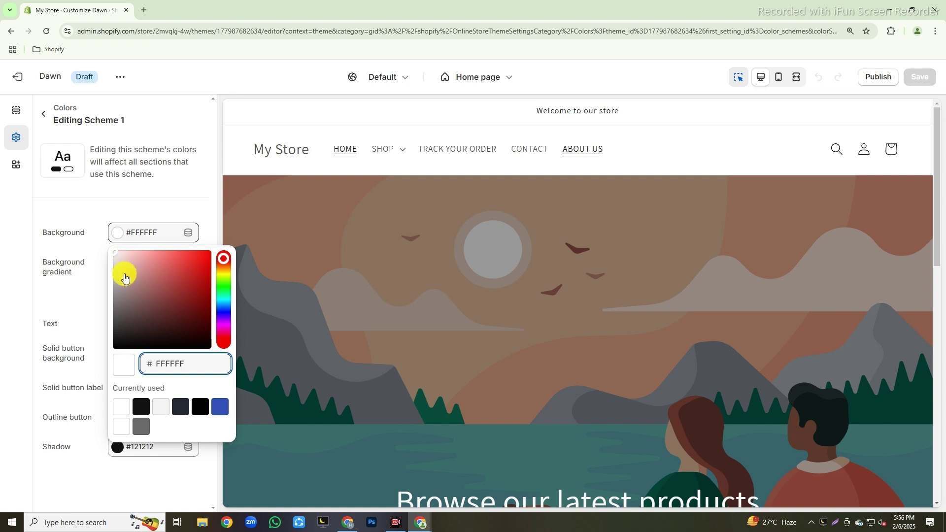
drag(122, 270, 109, 352)
click(116, 325)
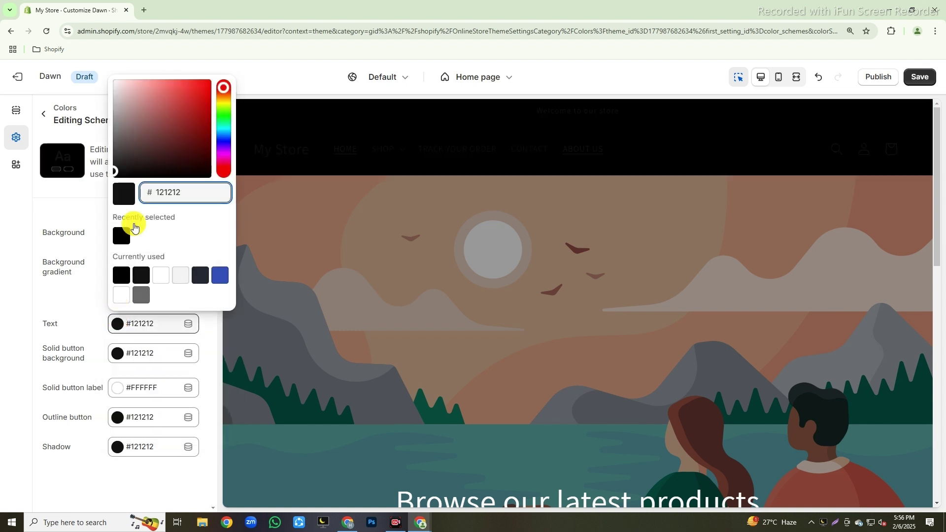
drag(126, 137, 90, 74)
click(90, 77)
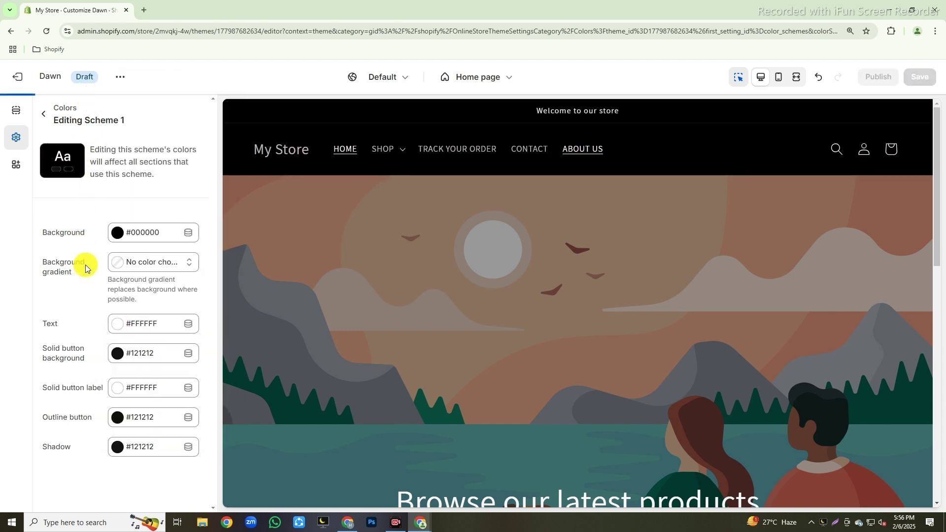
Give Scheme 1 #F6B339 solid buttons with #000000 labels, a #F6B339 outline and white shadow.
click(117, 353)
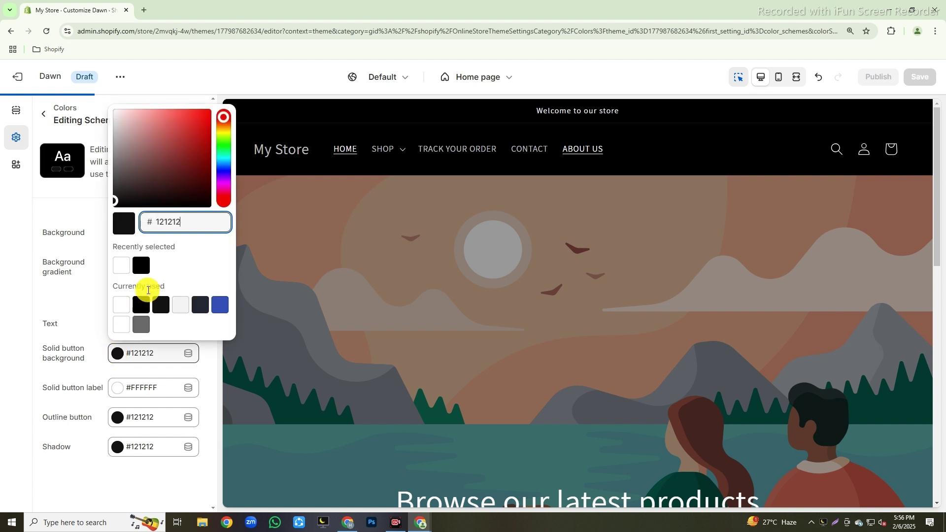
text(F6B339)
click(84, 286)
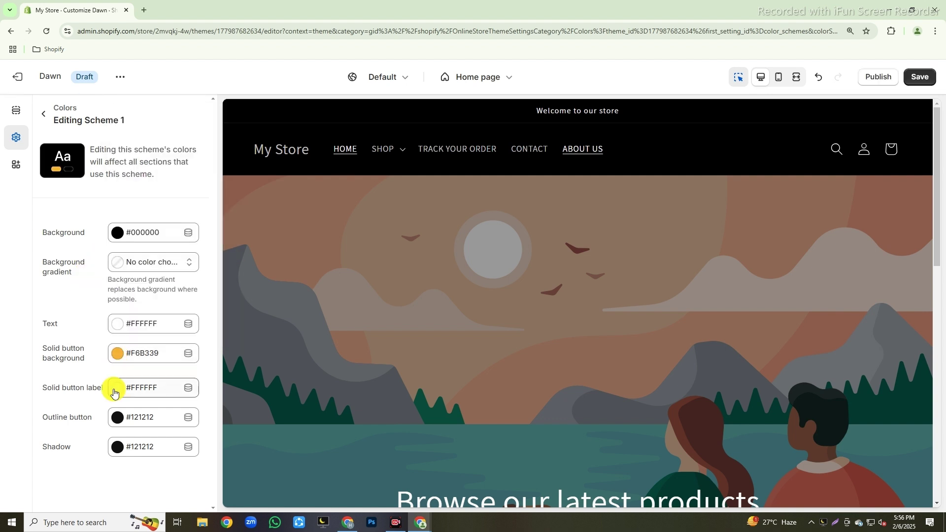
click(117, 387)
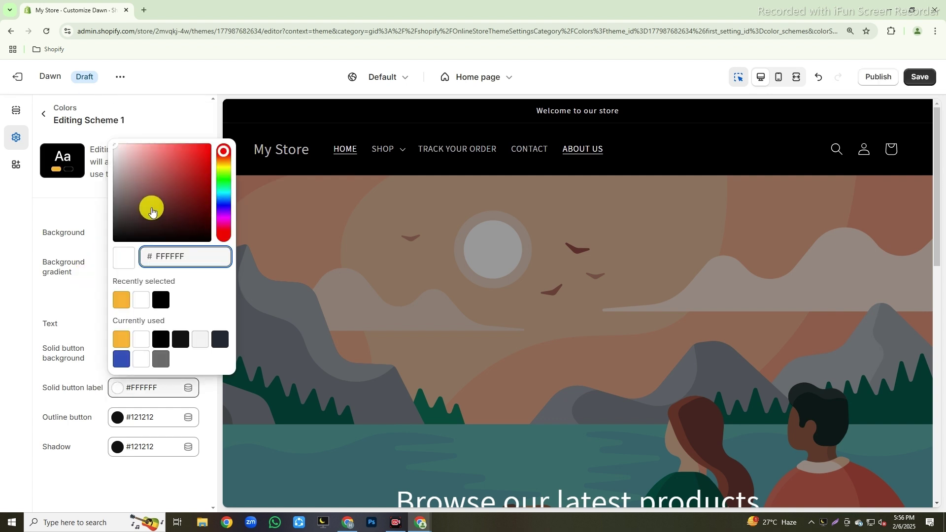
click(160, 300)
click(118, 416)
click(117, 417)
text(F6B339)
click(83, 403)
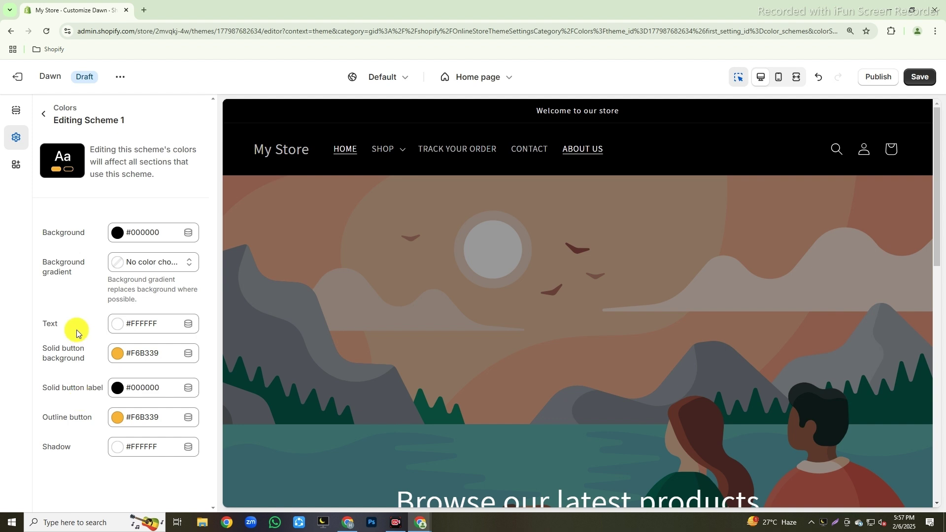
click(44, 115)
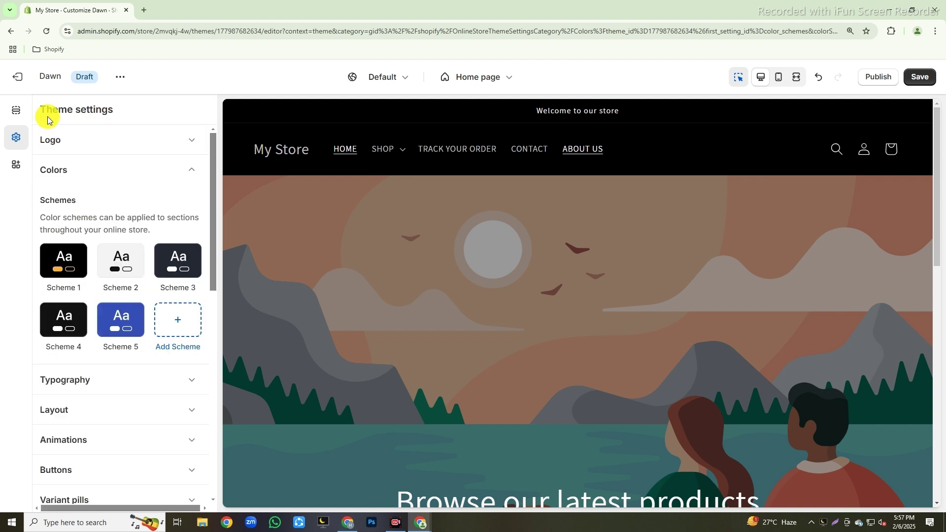
Set the theme's heading font to Montserrat under Typography.
click(75, 173)
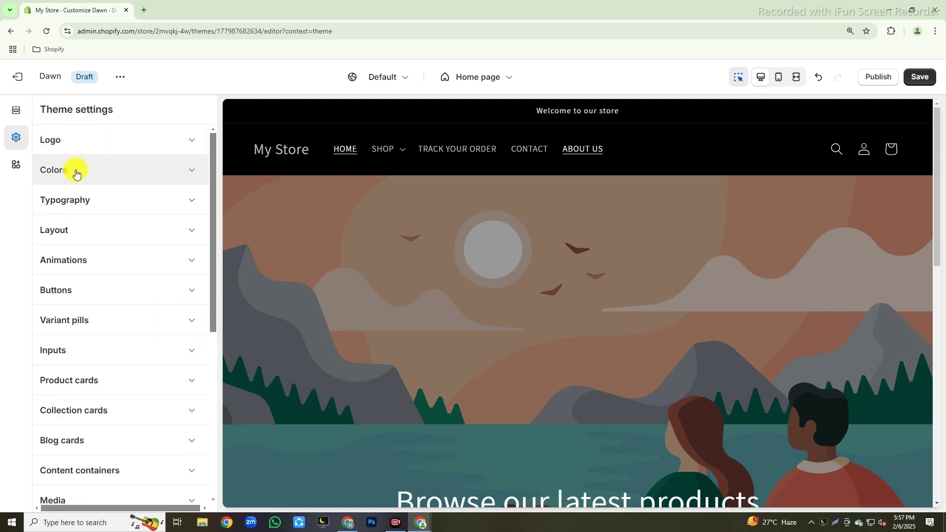
click(75, 202)
scroll(77, 217, down, 1)
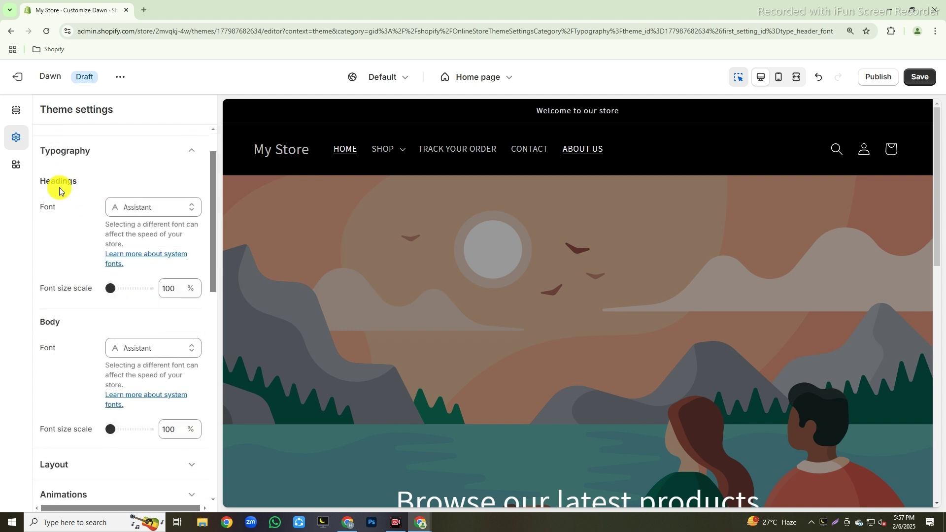
click(109, 210)
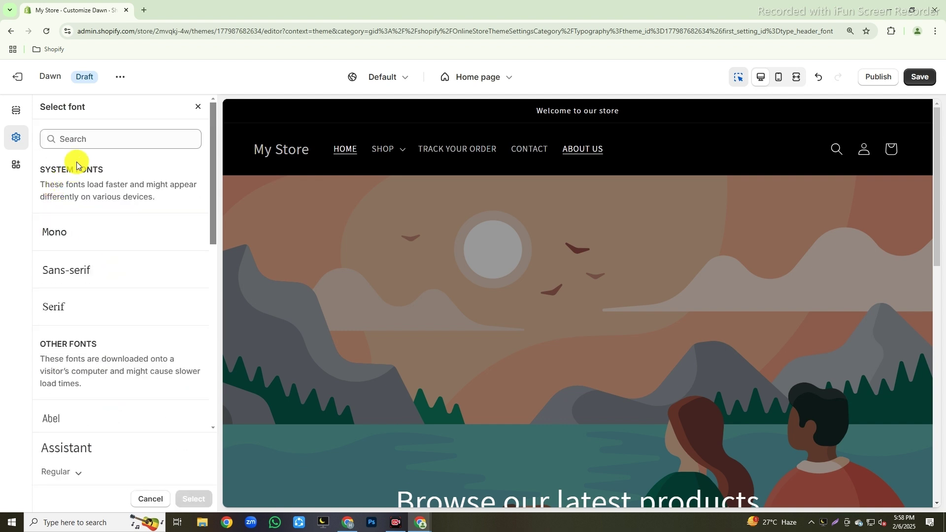
click(80, 139)
text(Montserrat)
click(71, 246)
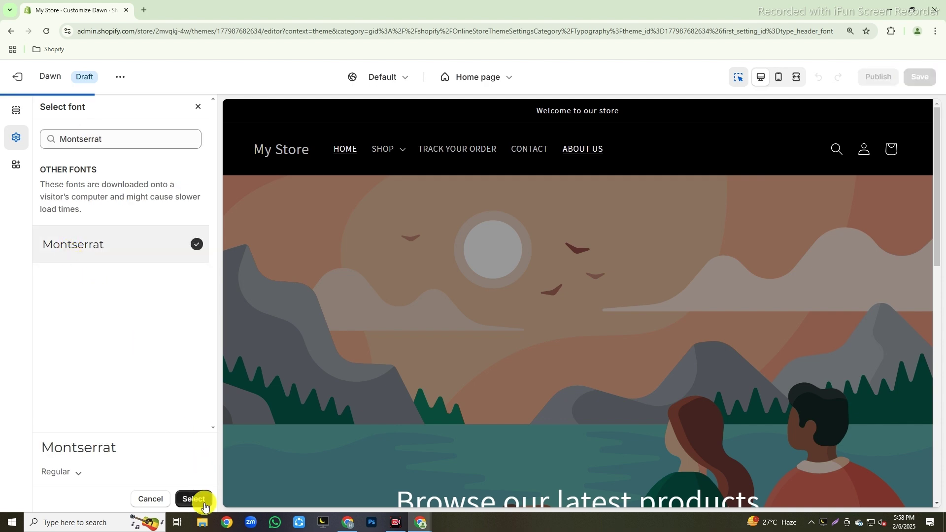
click(193, 499)
Set the body font to Poppins and save the theme.
click(143, 355)
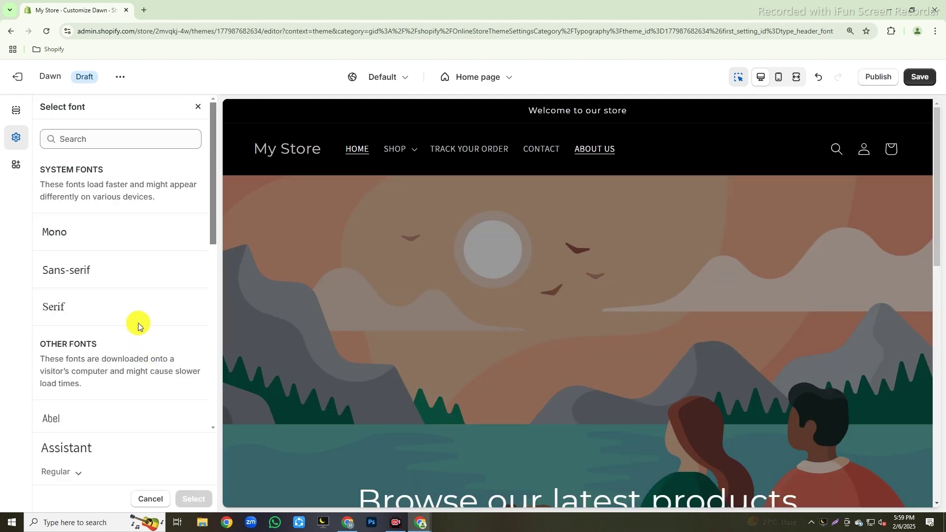
click(74, 139)
text(poppin)
click(73, 245)
click(192, 499)
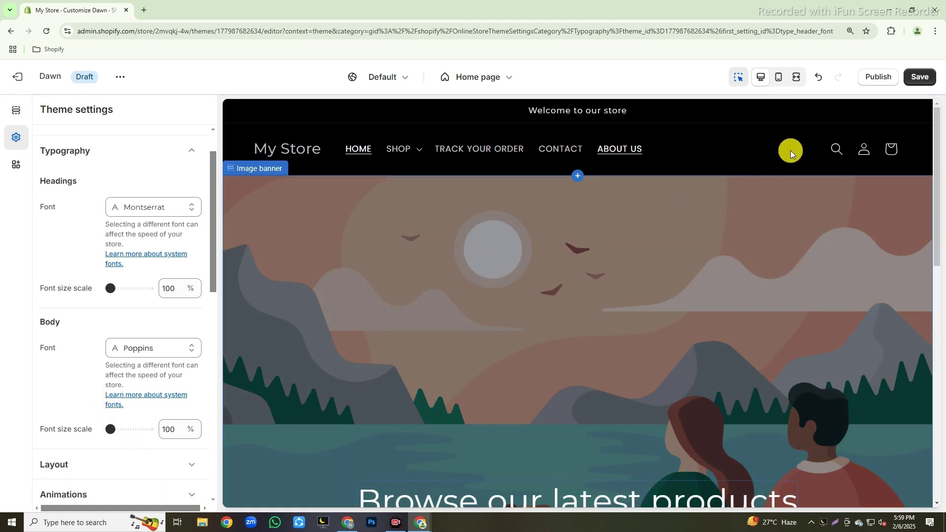
click(920, 79)
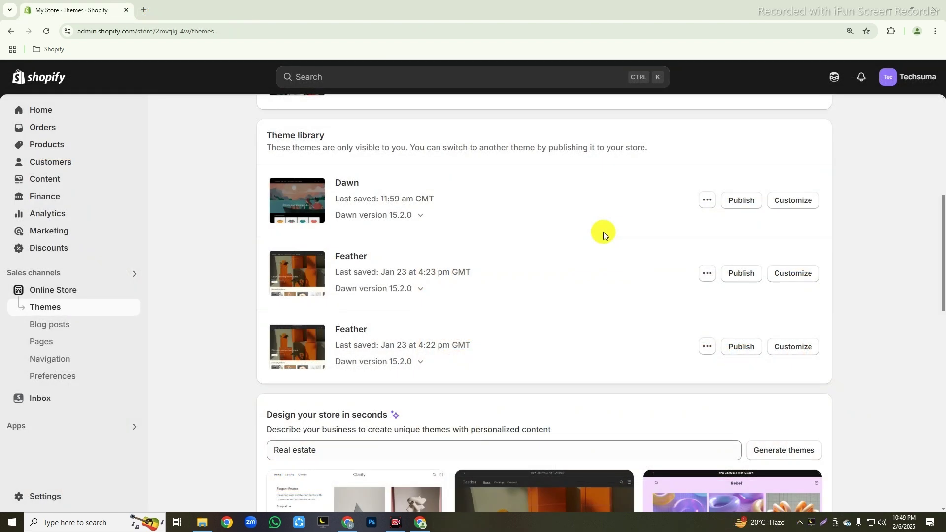
Choose Edit code from the Dawn theme's ... menu in the theme library.
click(706, 201)
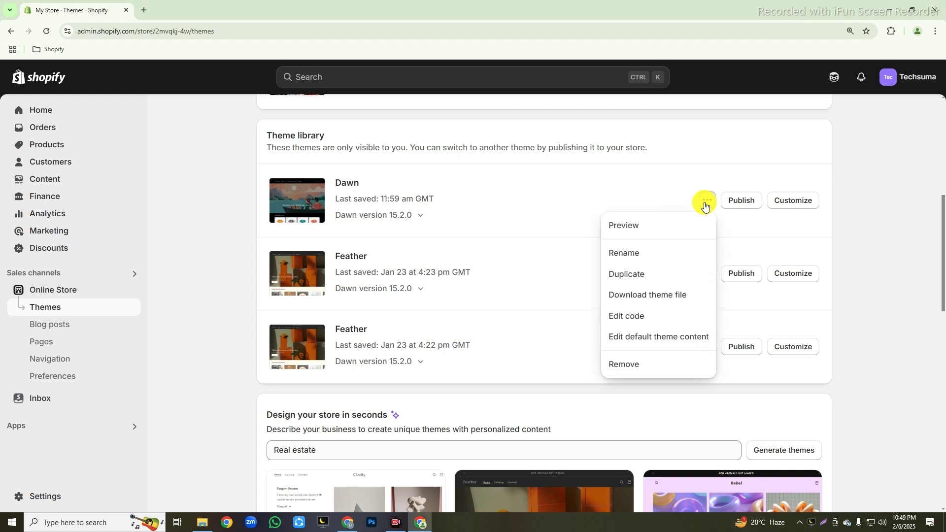
click(648, 315)
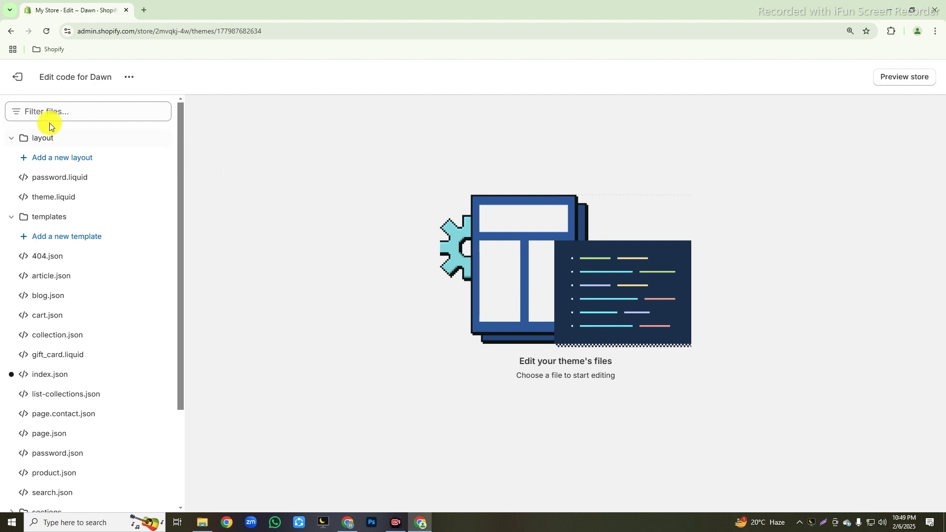
Create a new Liquid section named marquee in the sections folder and select its template code.
click(39, 136)
click(41, 158)
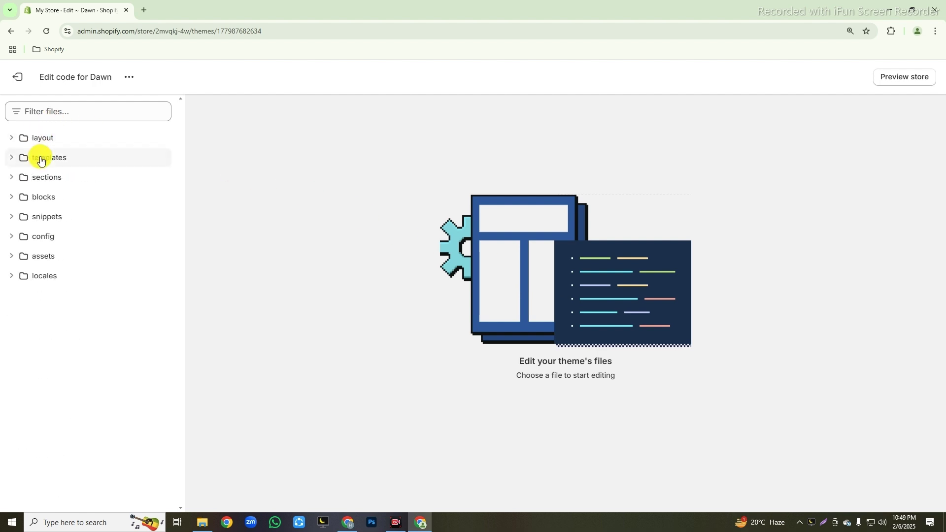
click(41, 181)
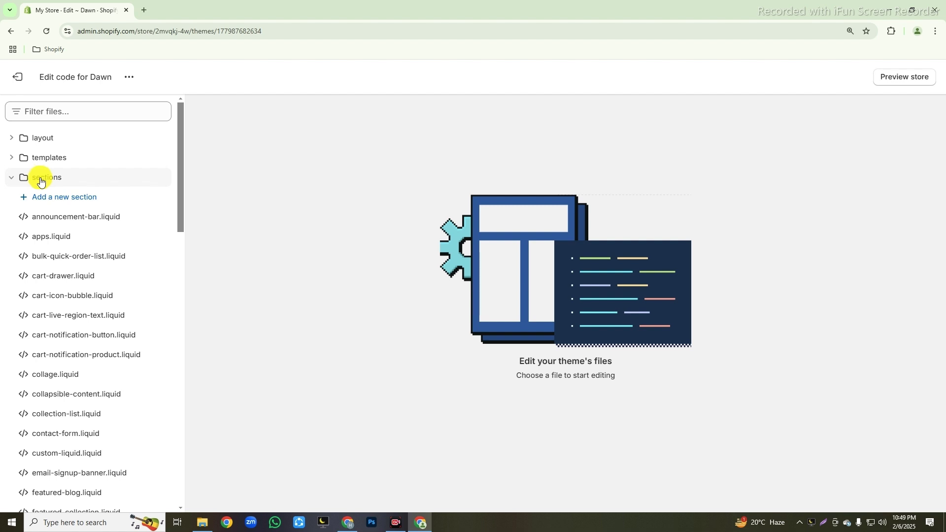
click(64, 198)
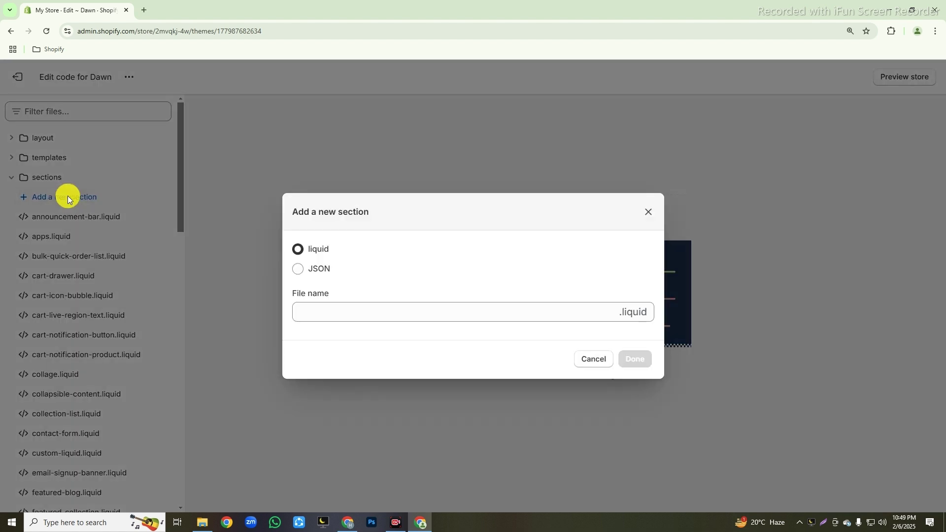
click(297, 249)
click(329, 310)
text(marquee)
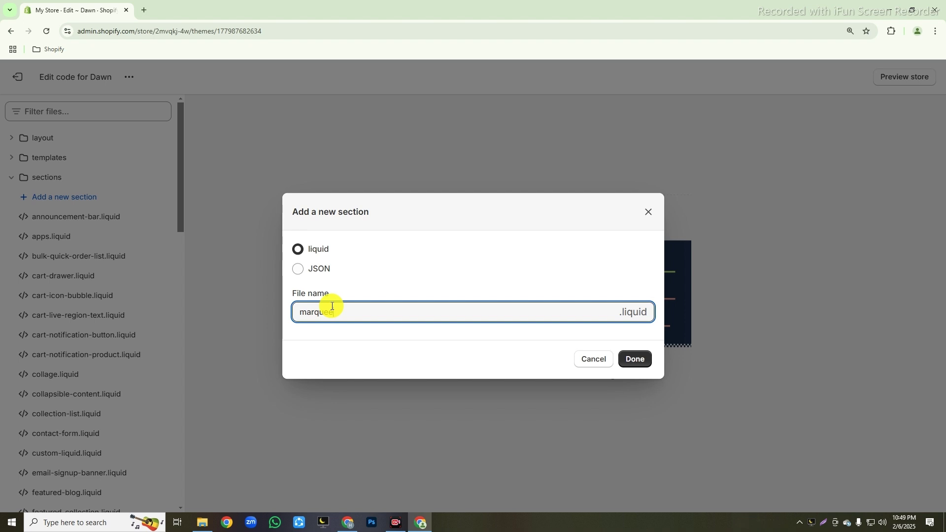
click(635, 360)
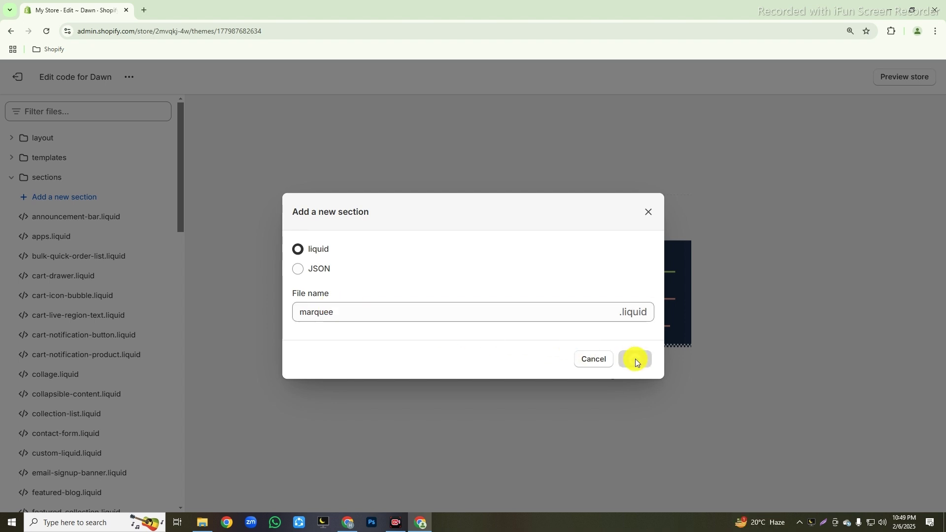
key(ctrl+a)
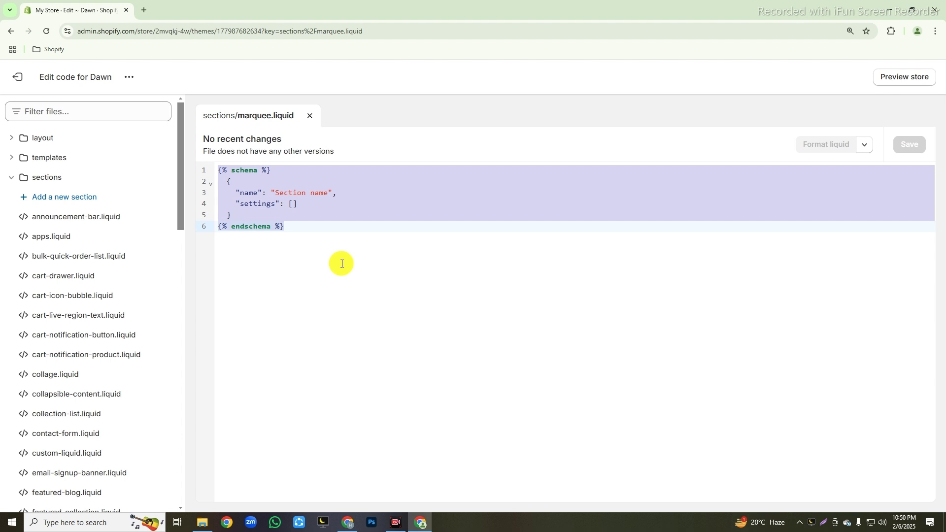
Replace marquee.liquid's template with the marquee code copied from Pastebin and save it.
key(BackSpace)
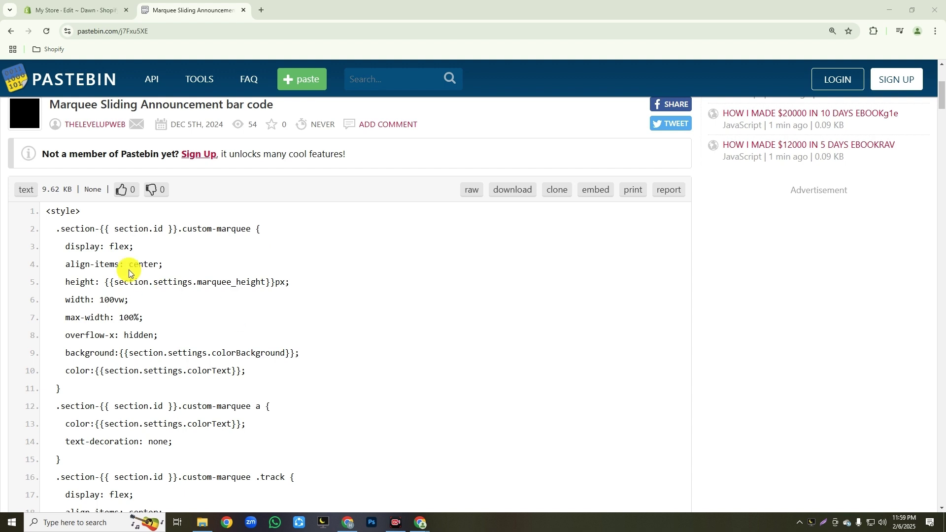
drag(46, 211, 235, 492)
scroll(236, 504, down, 1)
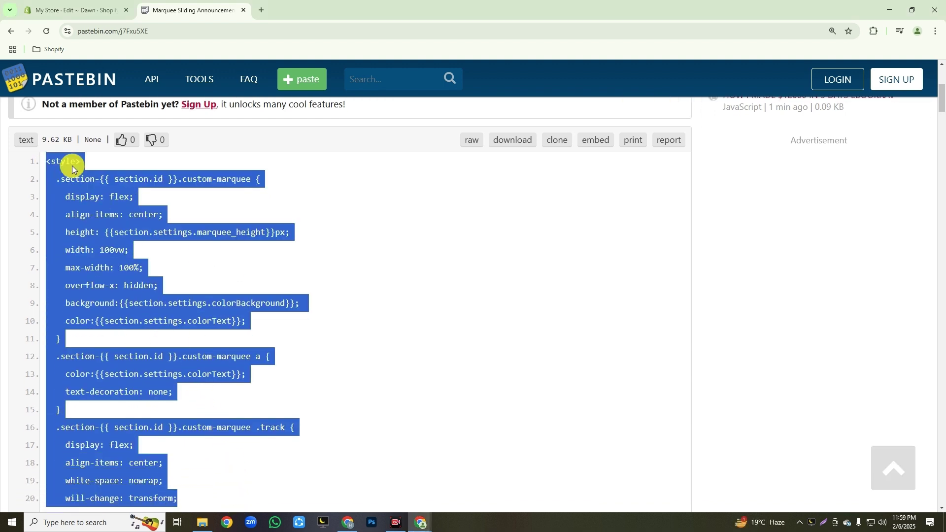
click(65, 9)
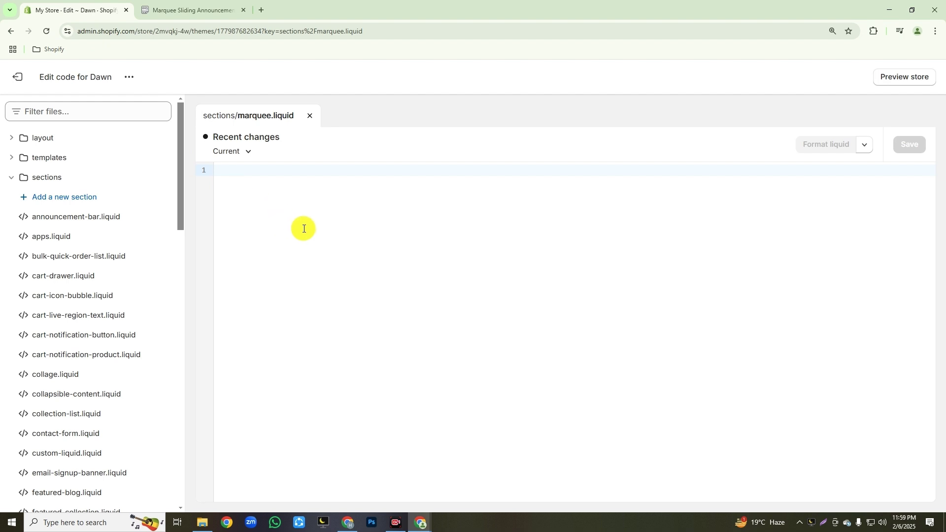
key(ctrl+v)
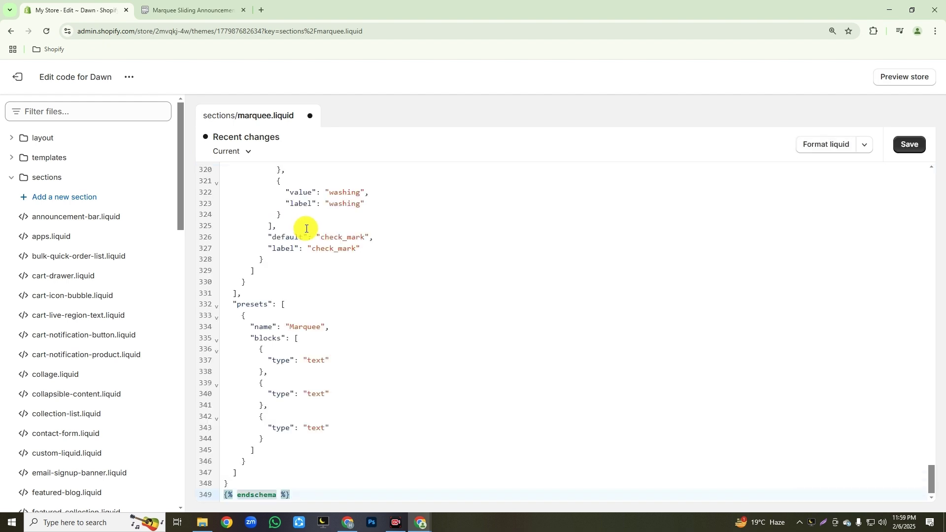
click(908, 144)
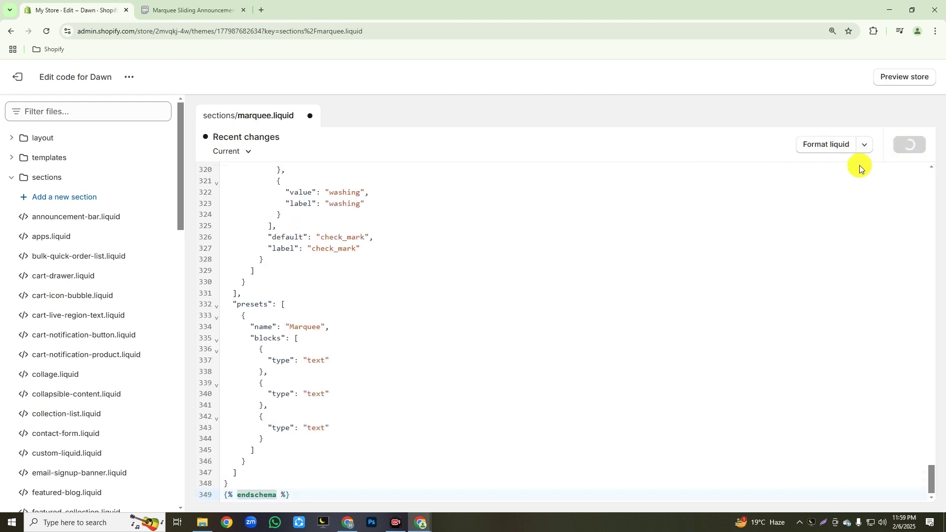
click(65, 183)
click(64, 113)
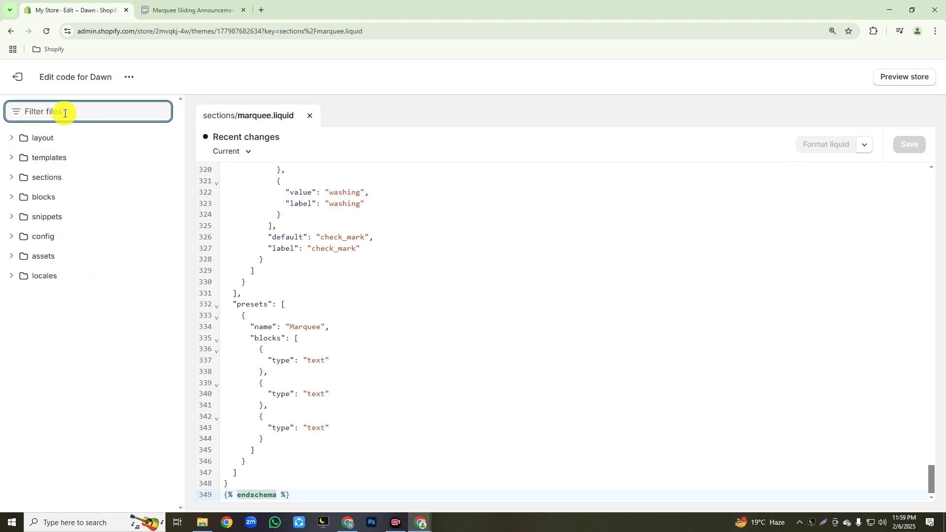
Open layout/theme.liquid and find the </head> tag at line 299.
text(theme.liquid)
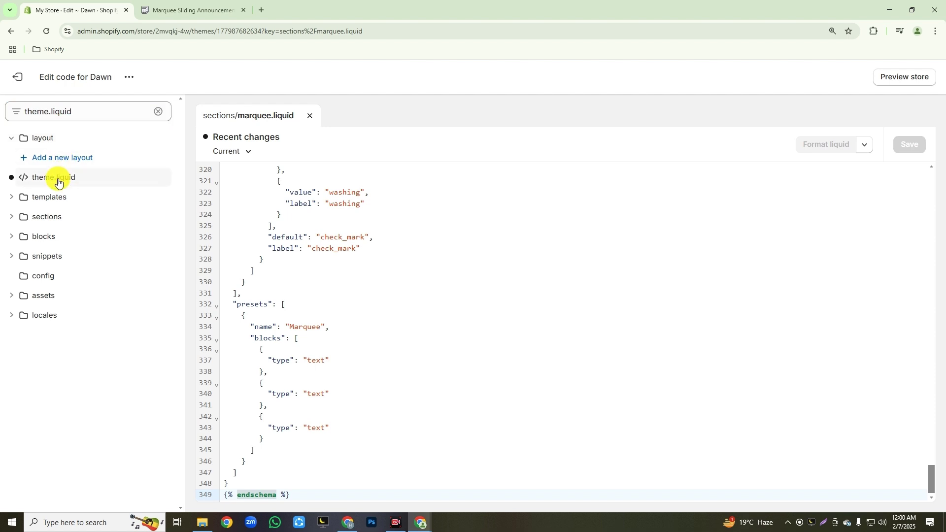
click(55, 178)
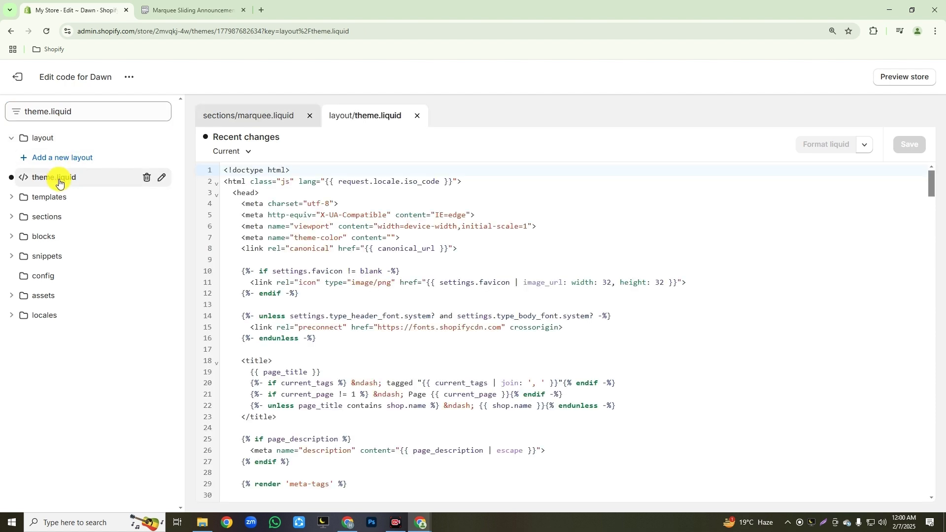
click(575, 255)
key(ctrl+f)
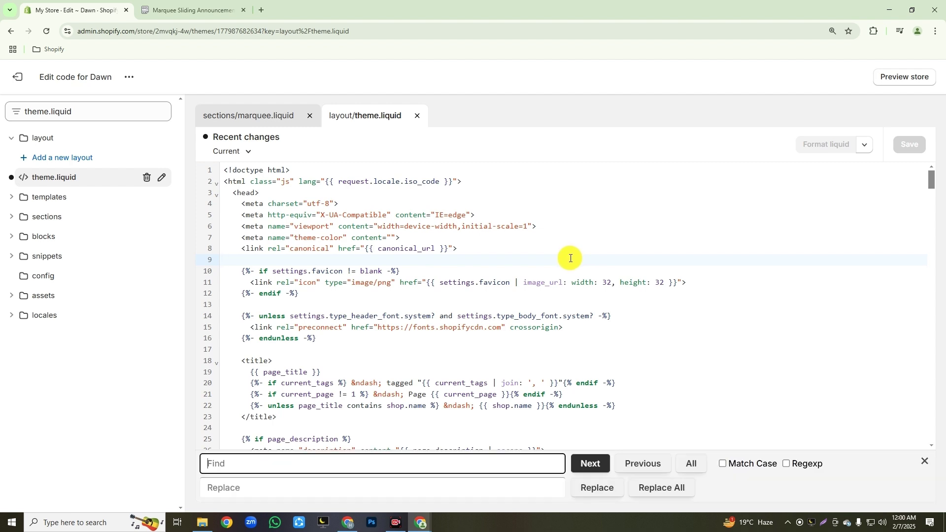
click(258, 464)
click(276, 387)
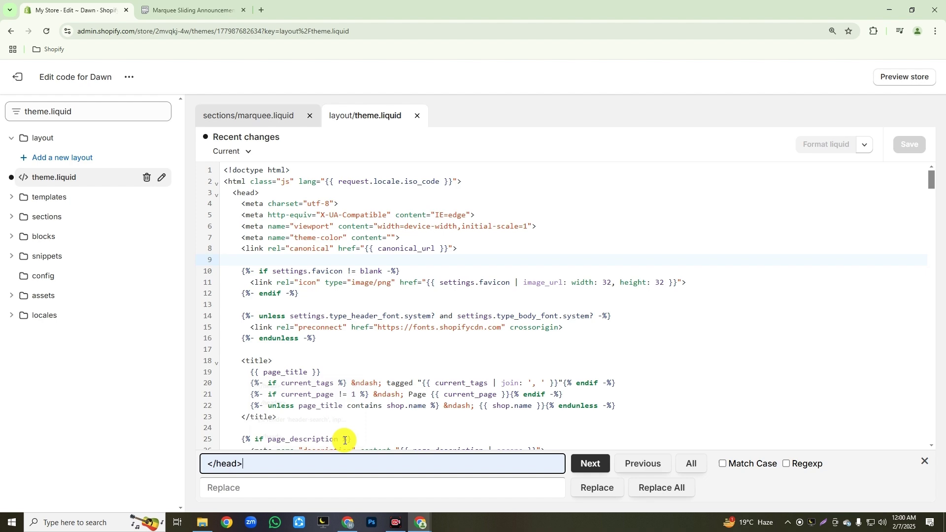
click(587, 462)
Insert {% sections 'marquee' %} at line 305 after the skip link and save theme.liquid.
scroll(376, 406, down, 5)
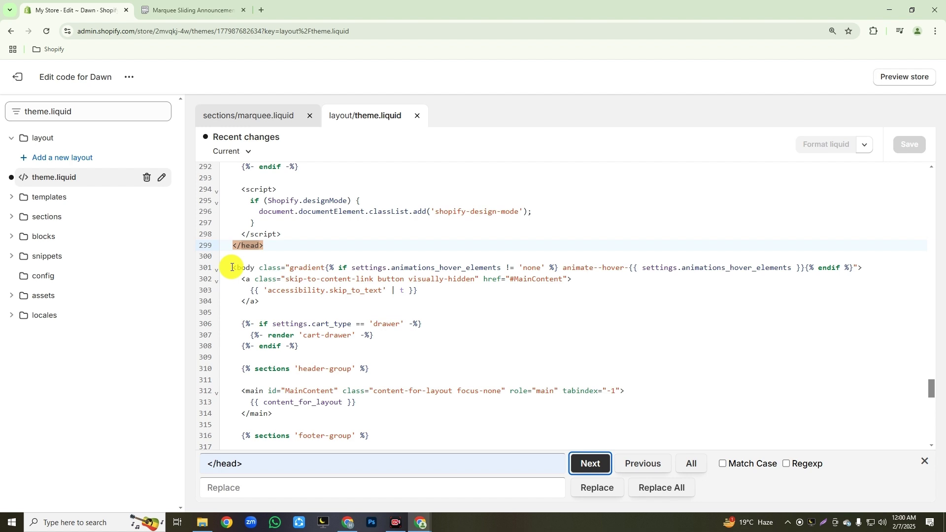
drag(232, 267, 261, 301)
click(255, 313)
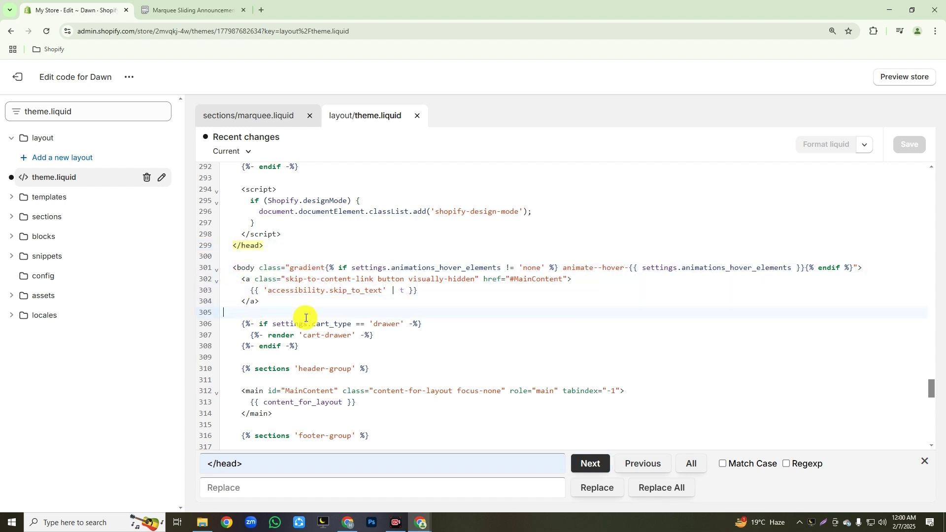
text({% sections 'marquee' %})
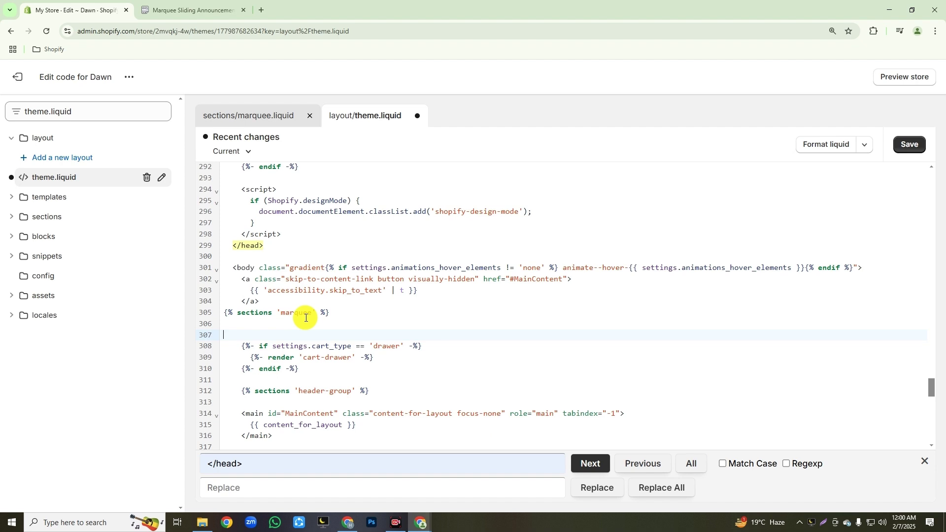
key(BackSpace)
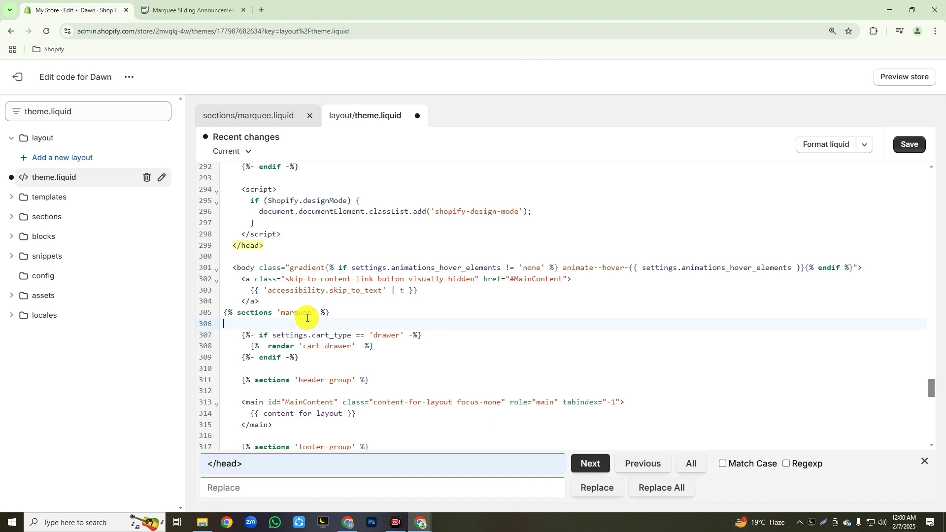
click(914, 148)
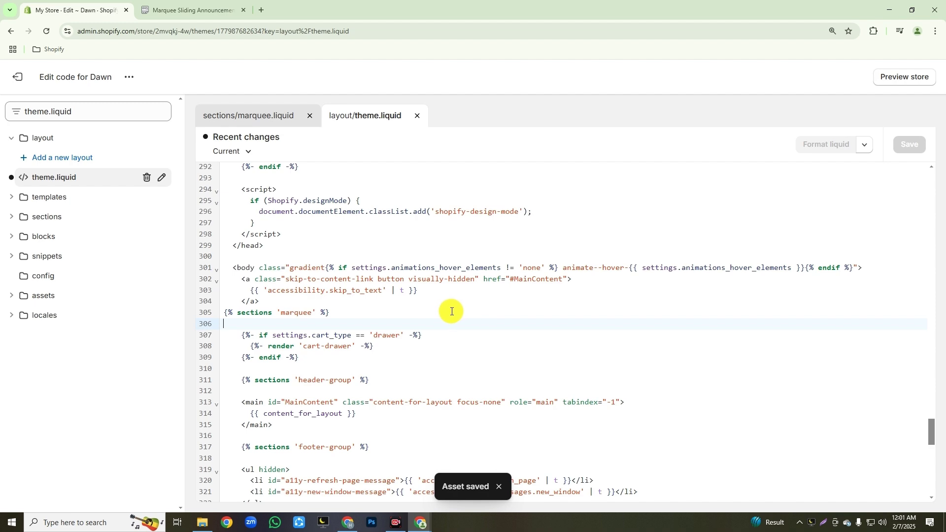
click(18, 86)
In the theme customizer, hide the Announcement bar and add a Text block to Marquee Text.
click(798, 153)
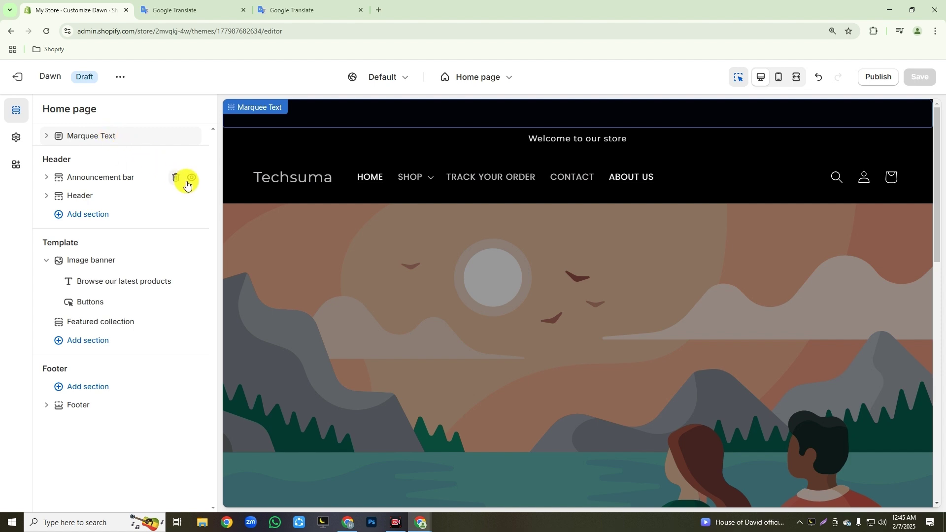
click(192, 179)
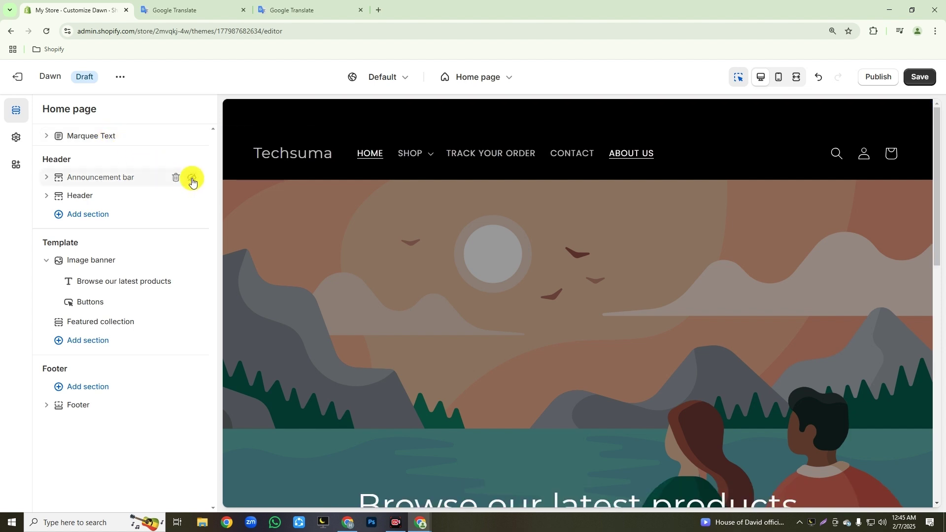
click(49, 142)
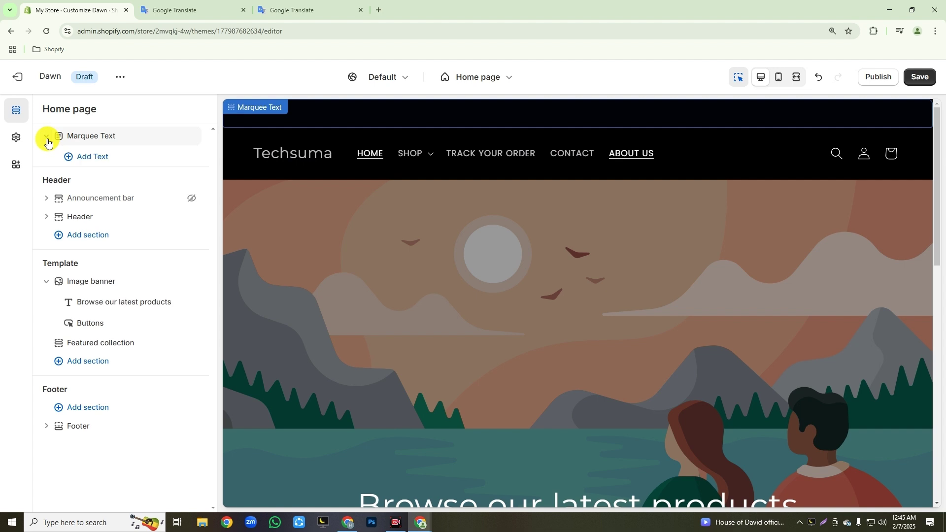
click(91, 157)
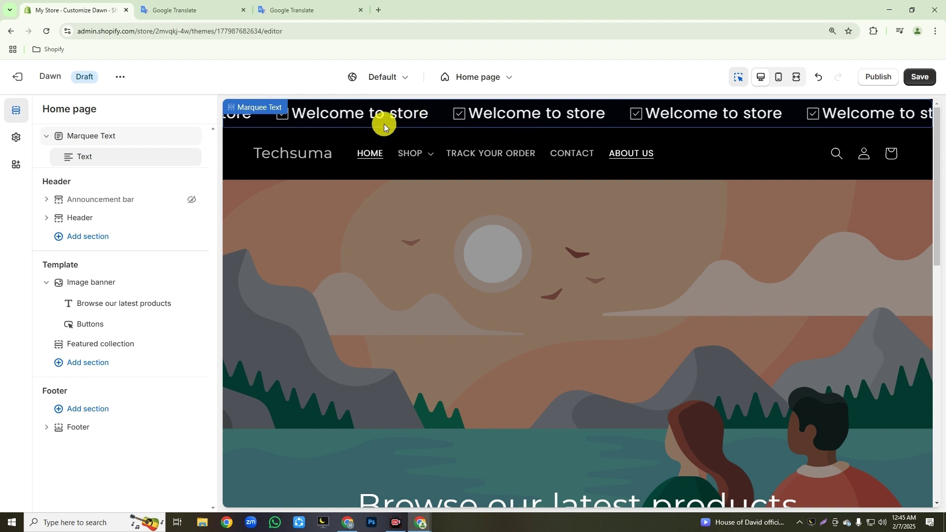
click(89, 157)
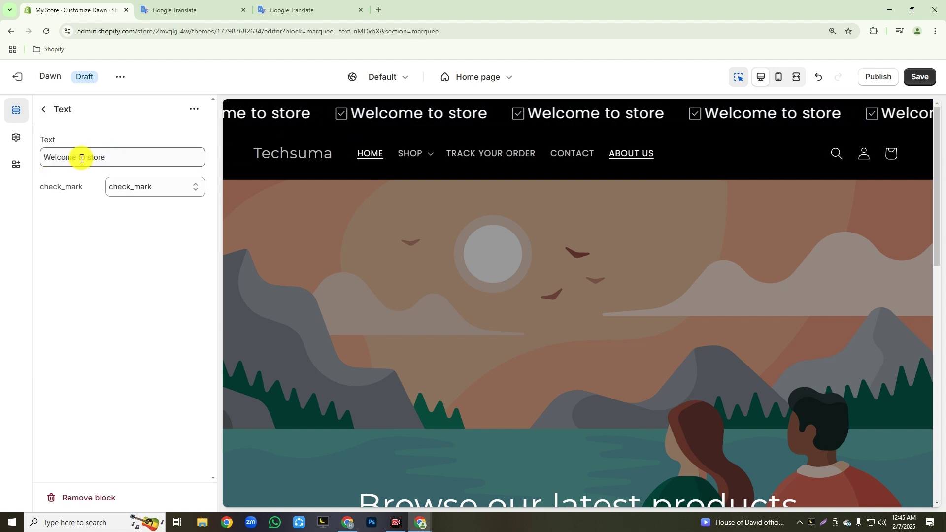
Change the marquee text to '30% Discount on Order over $100' with the check_mark icon.
click(163, 157)
key(ctrl+a)
text(30% Discount on Order over $100)
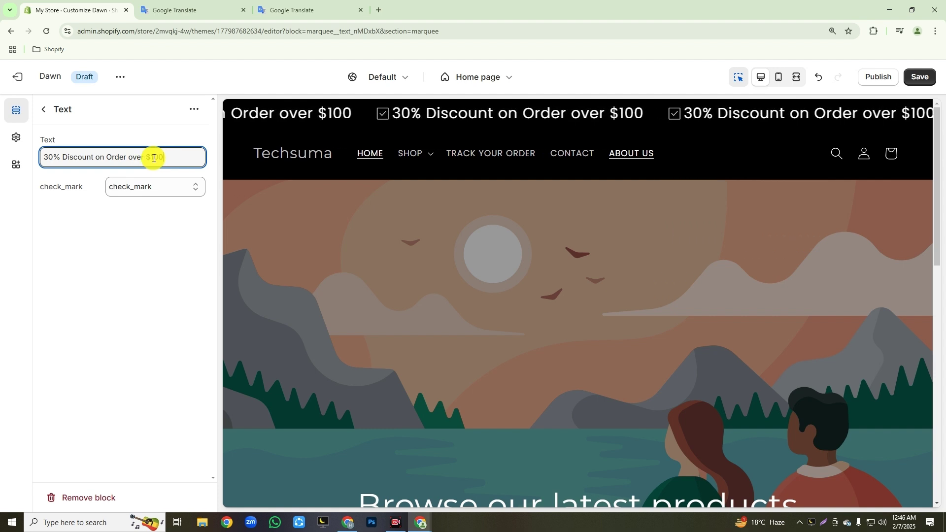
click(136, 190)
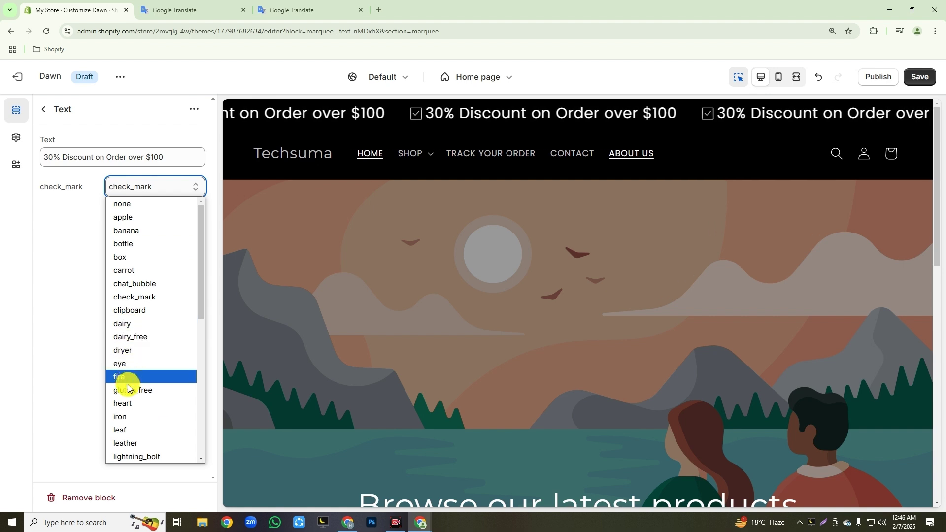
click(86, 202)
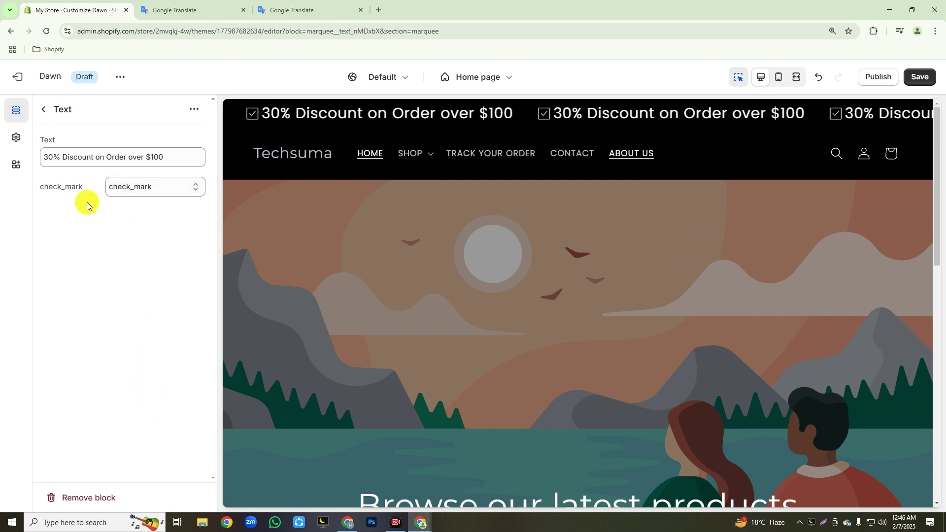
Duplicate the discount Text block and open the copy's settings.
click(194, 110)
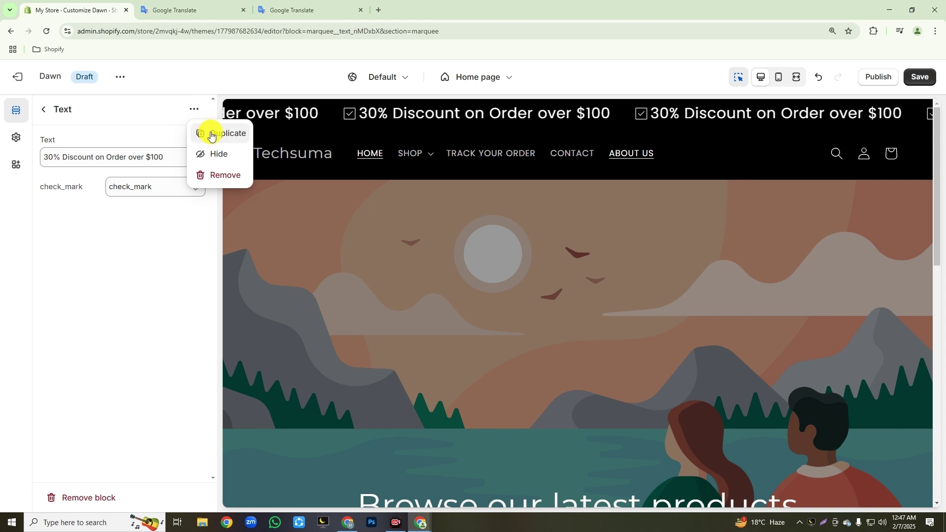
click(210, 131)
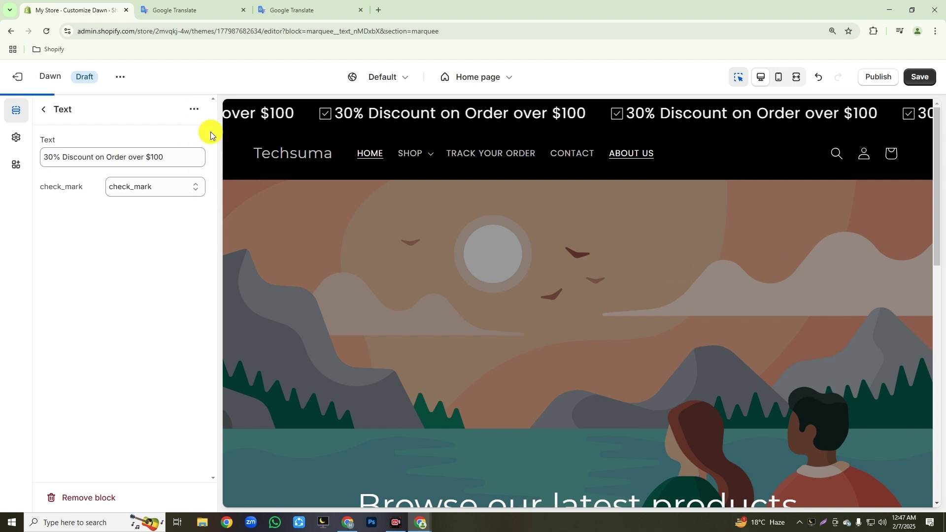
click(45, 109)
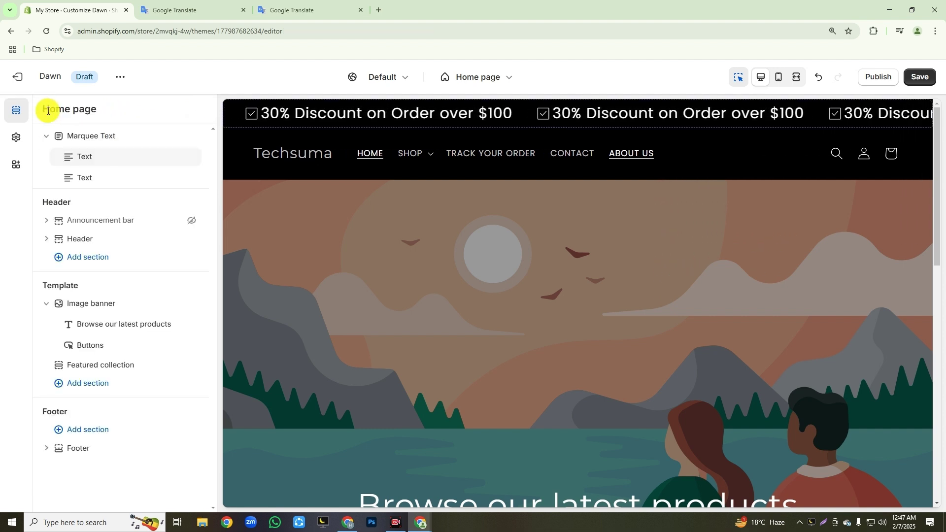
click(84, 178)
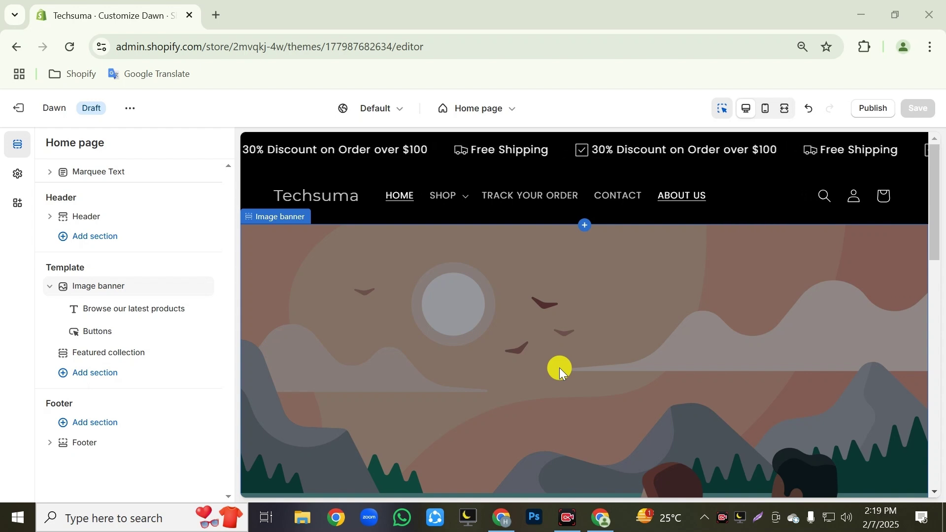
Set the desktop logo width to 210 px under Theme settings > Logo and save.
click(8, 176)
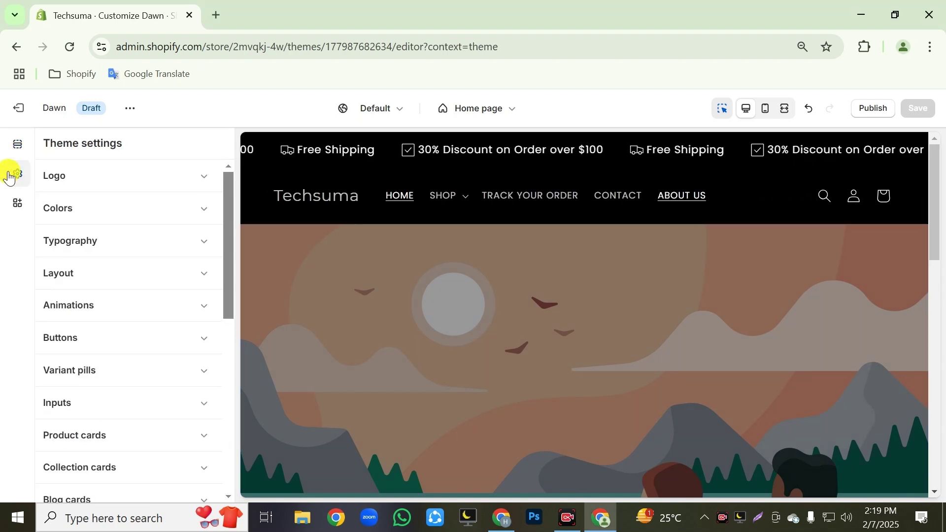
click(88, 184)
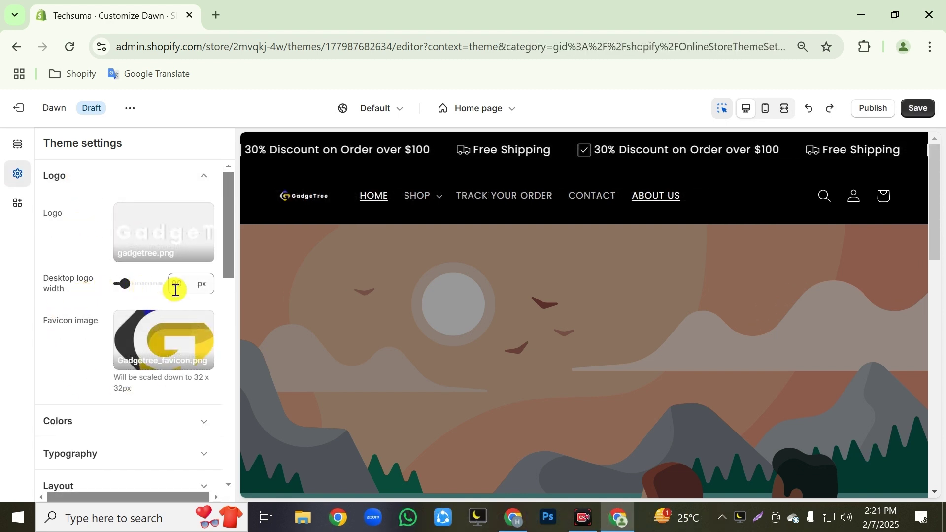
double_click(173, 287)
key(BackSpace)
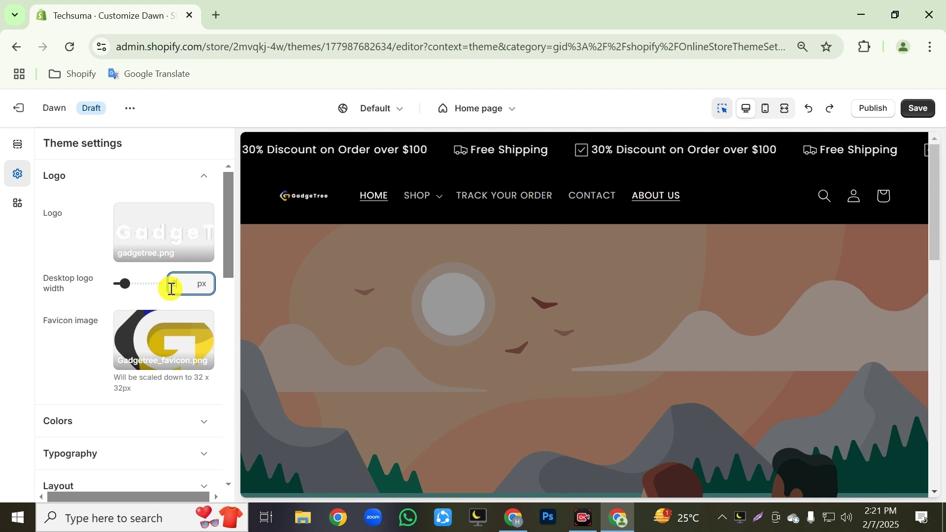
text(210)
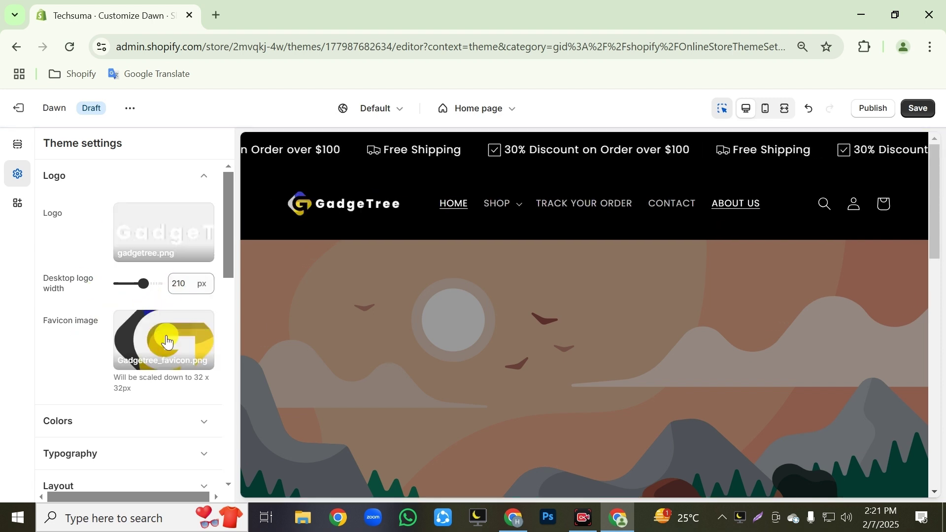
click(917, 118)
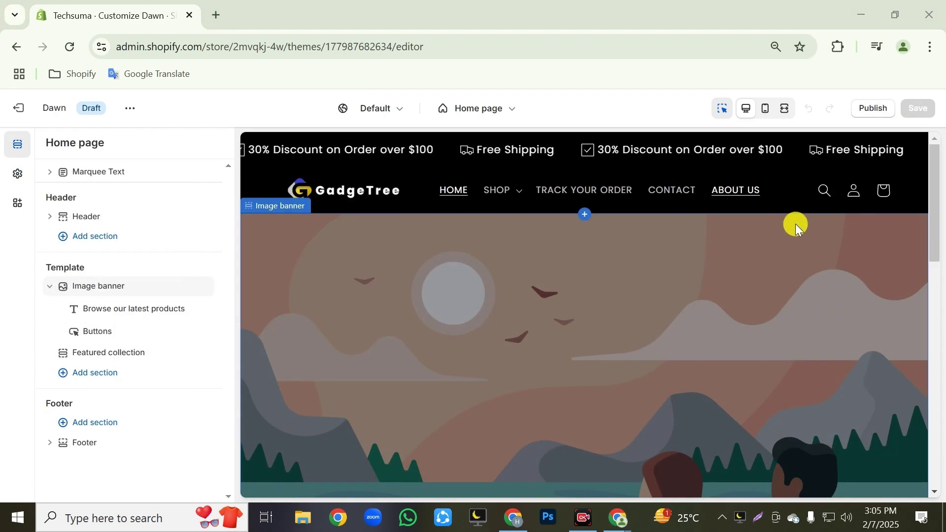
From the Dawn theme's Edit code view, filter the files and open sections/header.liquid.
click(15, 112)
click(723, 177)
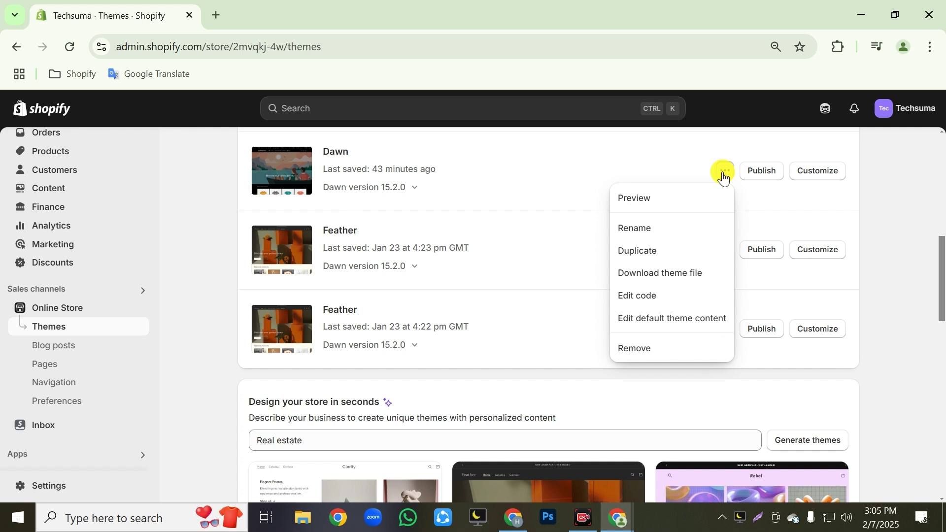
click(636, 296)
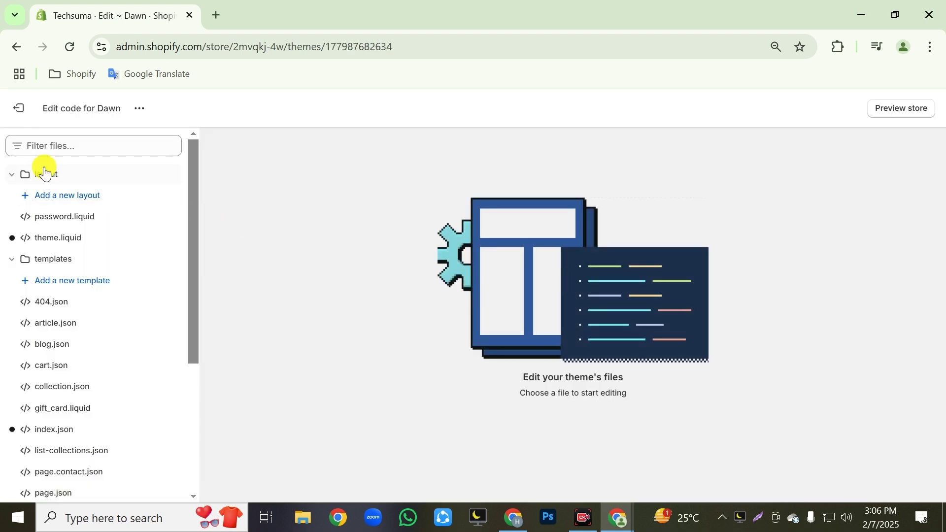
click(44, 168)
click(49, 203)
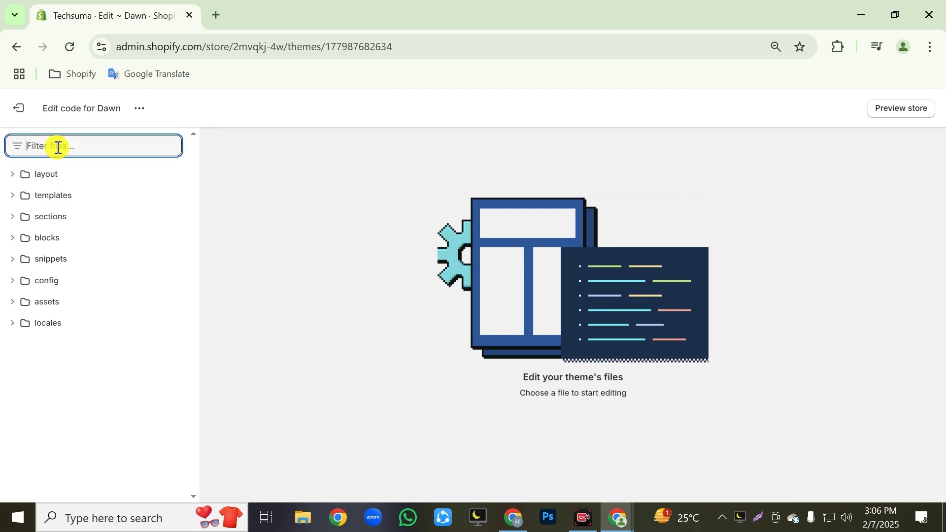
key(ctrl+v)
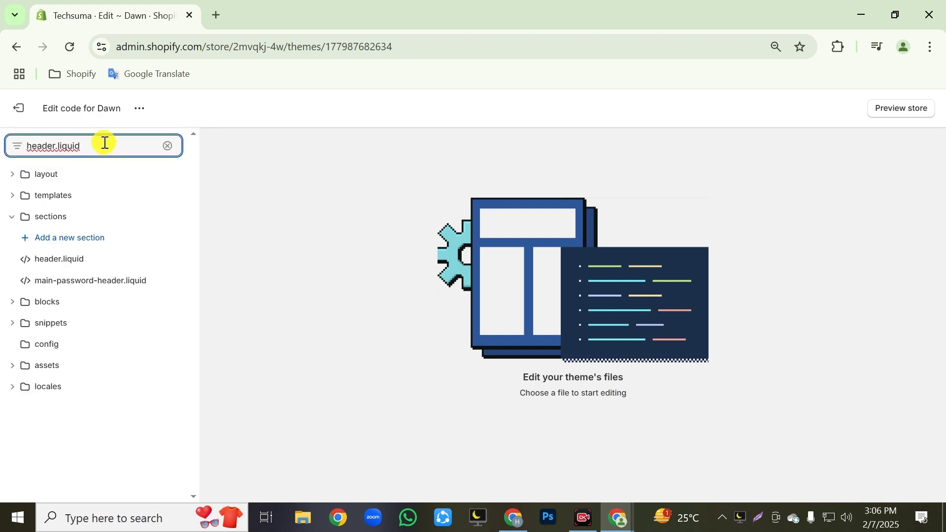
click(62, 269)
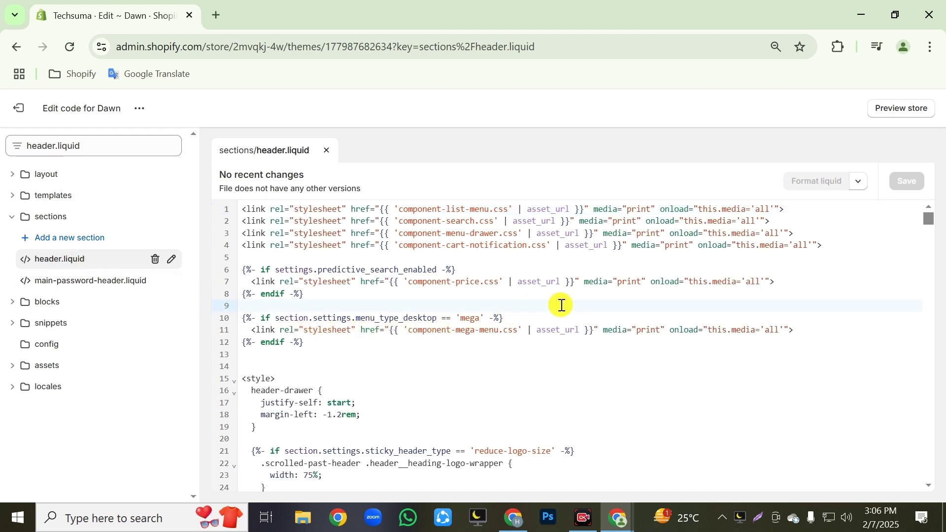
Search header.liquid for the copied header-search render line to locate line 227.
key(ctrl+f)
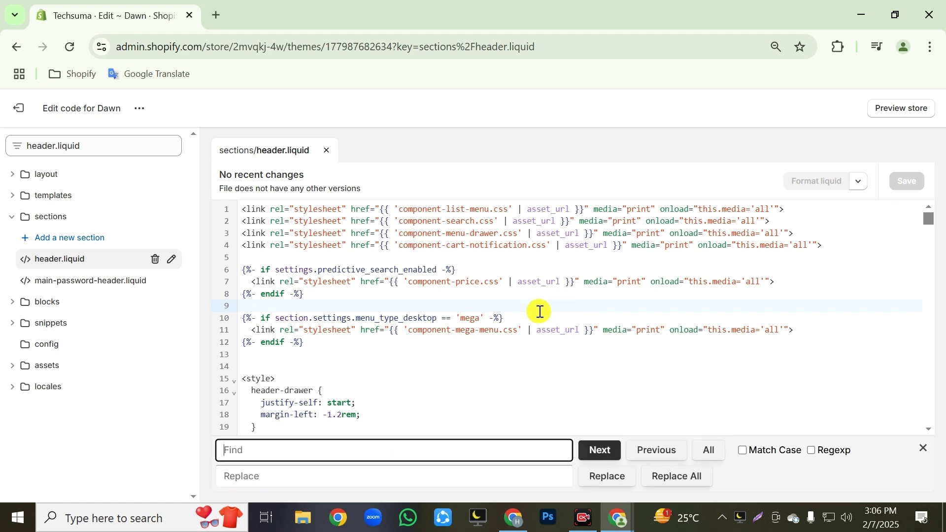
key(super+v)
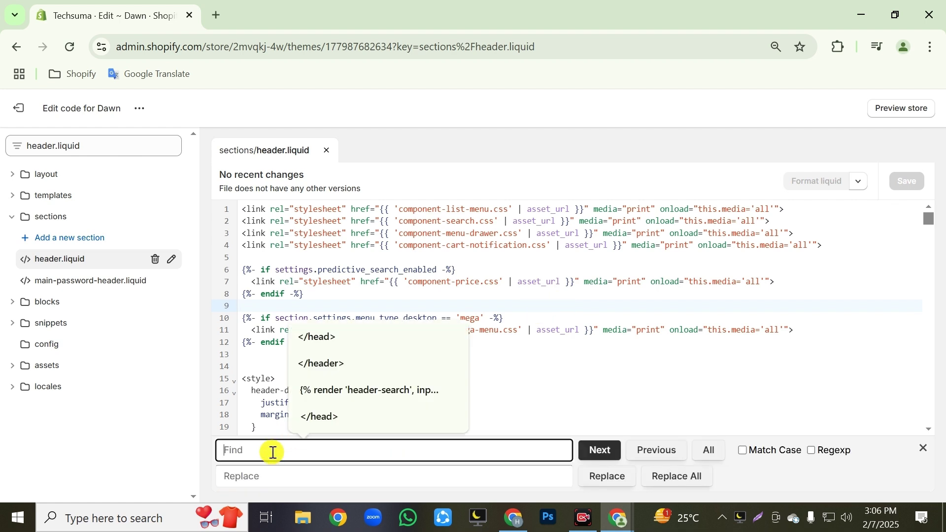
key(Down)
key(Return)
click(600, 451)
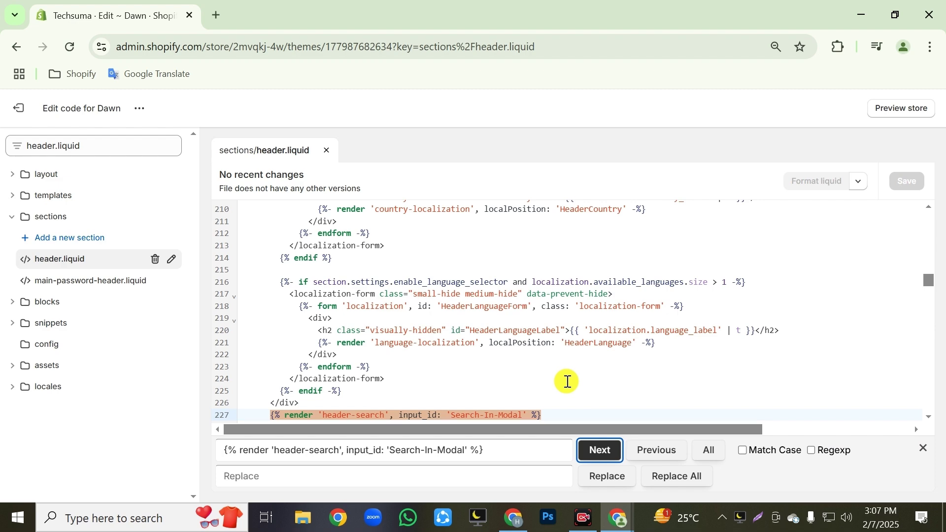
scroll(568, 382, down, 2)
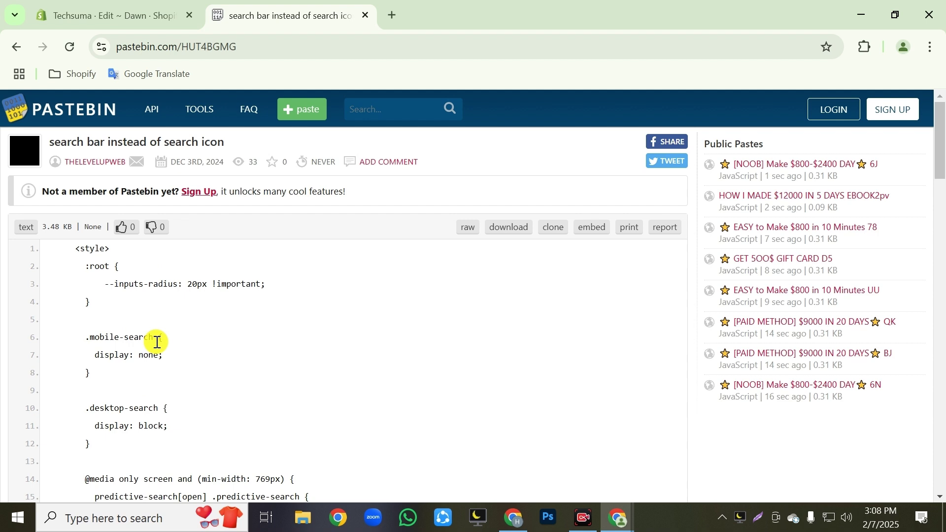
Select the Pastebin search-bar code from <style> down, then go back to the header.liquid editor.
drag(72, 248, 206, 504)
click(102, 15)
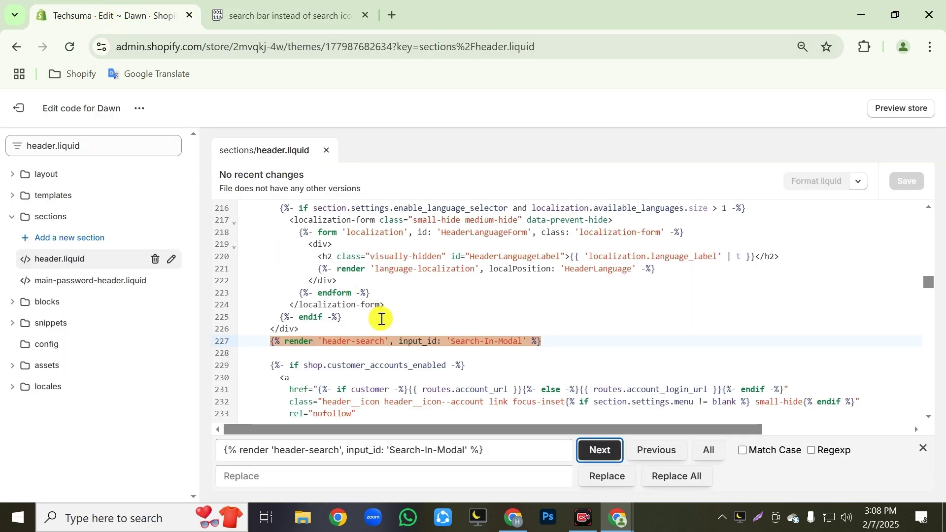
Delete the header-search render line at line 227, save header.liquid, and preview the store.
triple_click(371, 344)
key(BackSpace)
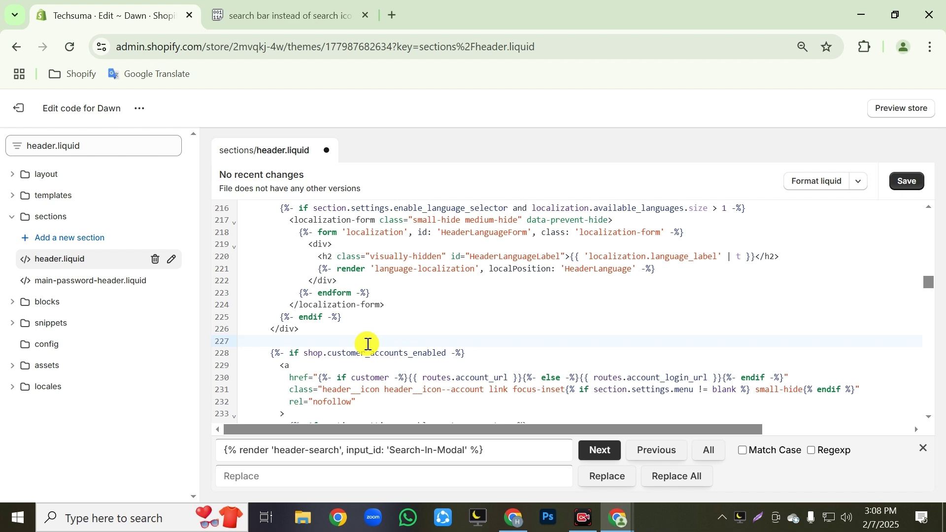
scroll(368, 343, down, 20)
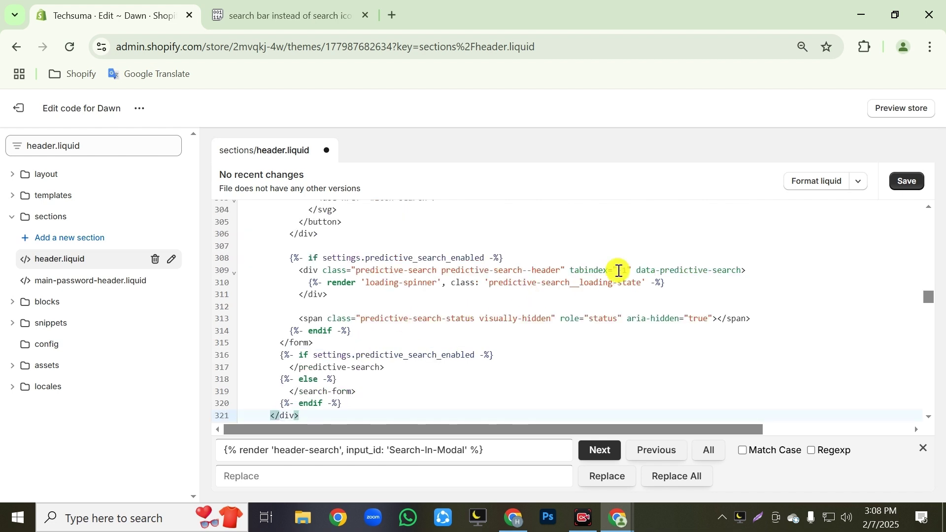
click(909, 183)
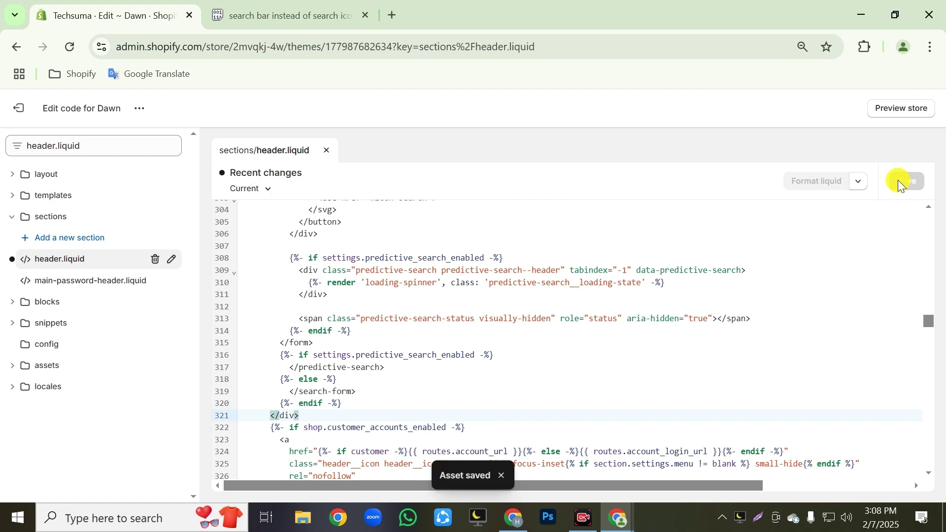
click(902, 109)
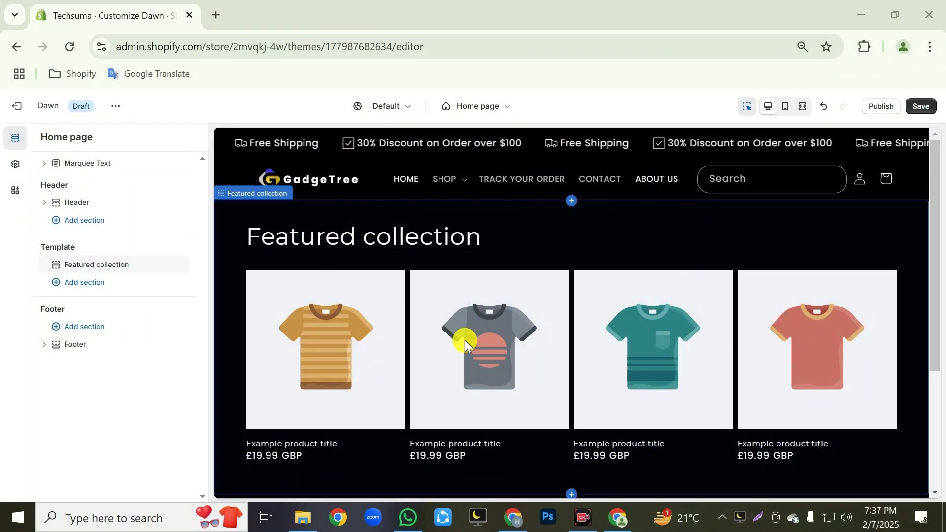
Add an Image banner section, delete Featured collection, and remove the banner's heading block.
click(77, 283)
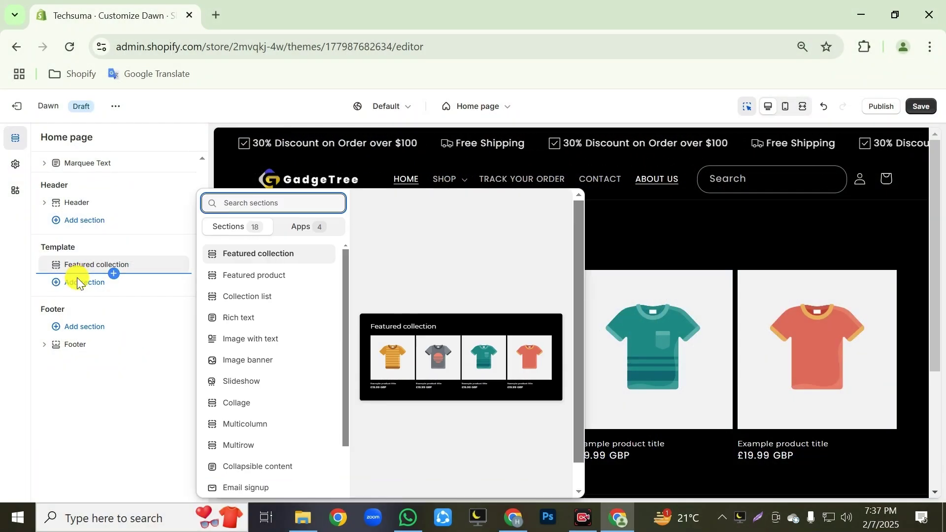
click(244, 361)
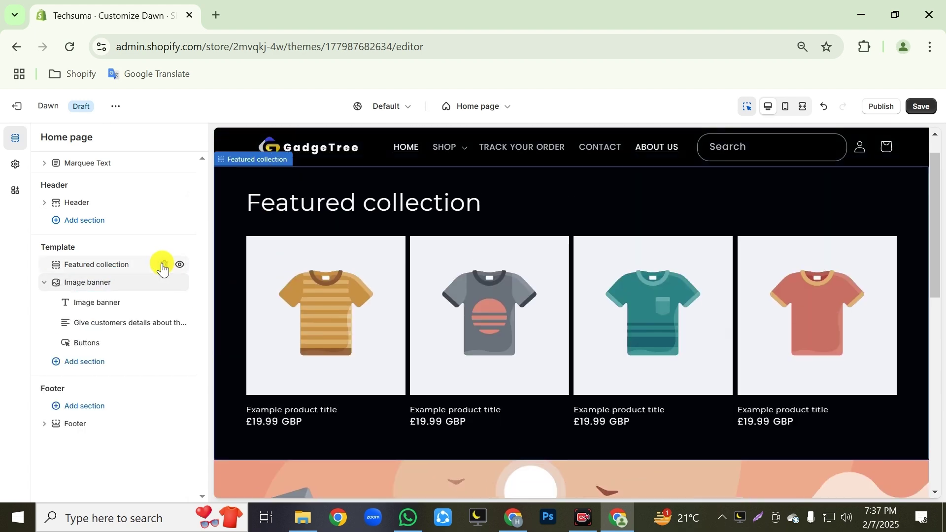
click(164, 265)
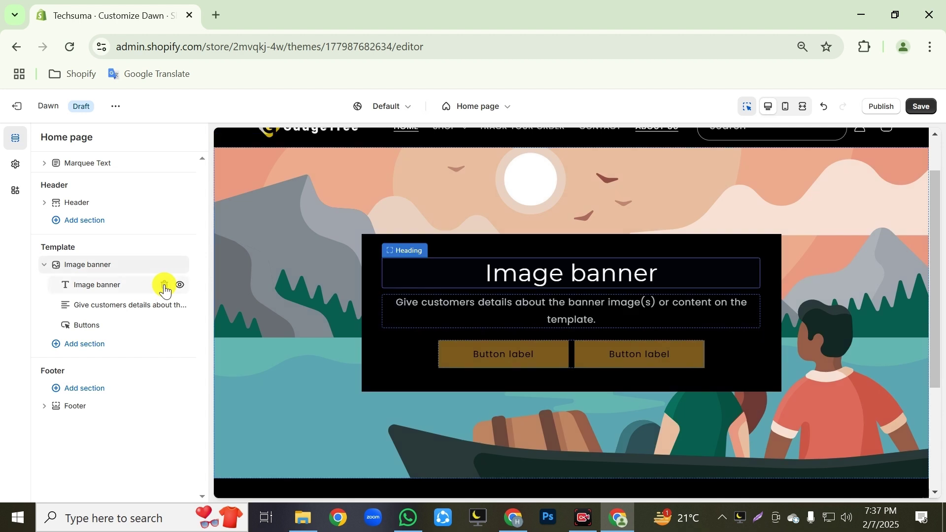
click(164, 285)
Drop the banner's text block; set height to Adapt to first image and desktop content to Bottom Left.
click(164, 285)
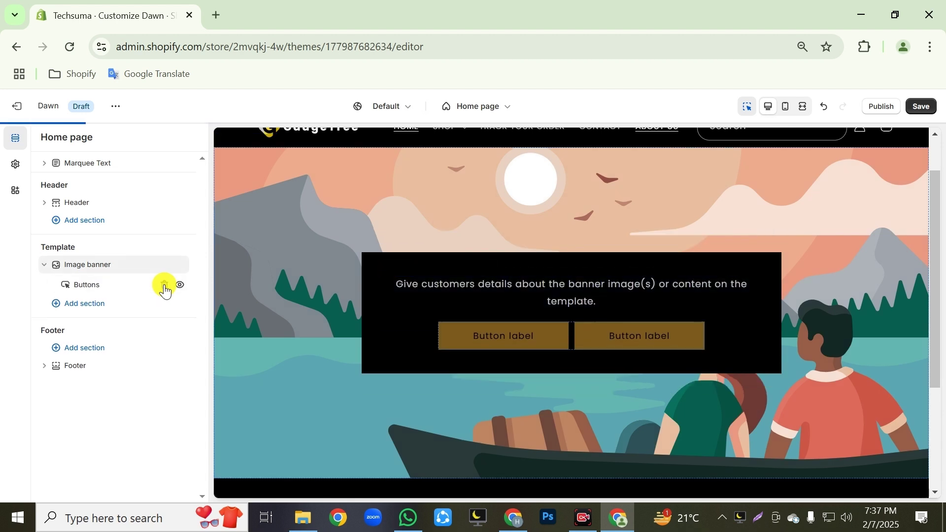
click(81, 264)
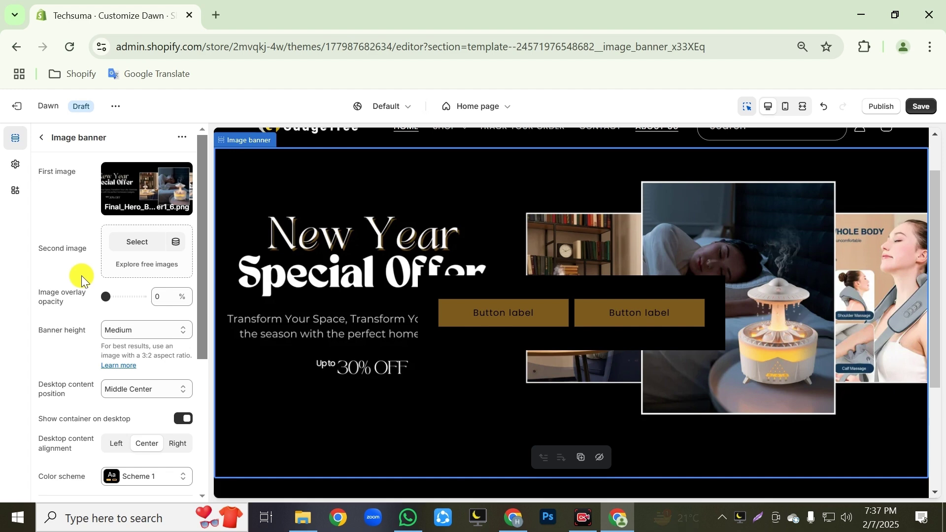
click(135, 330)
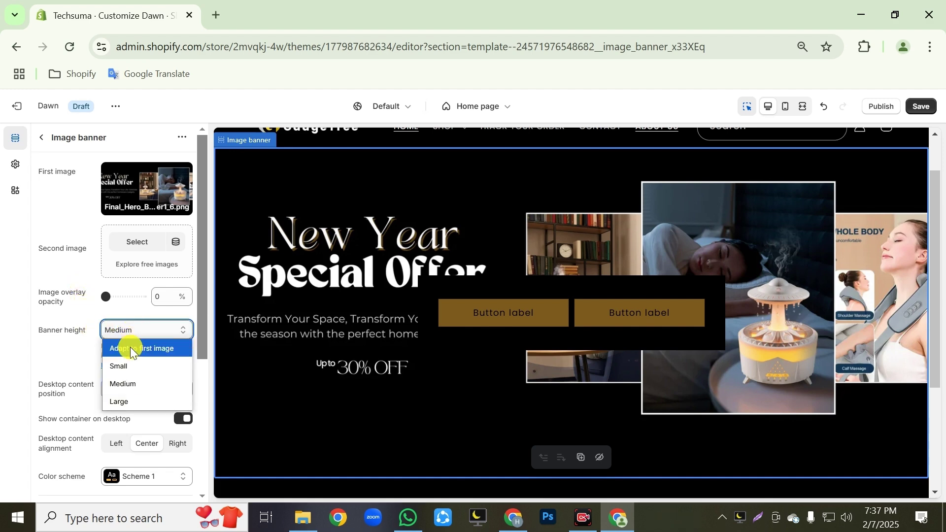
click(146, 349)
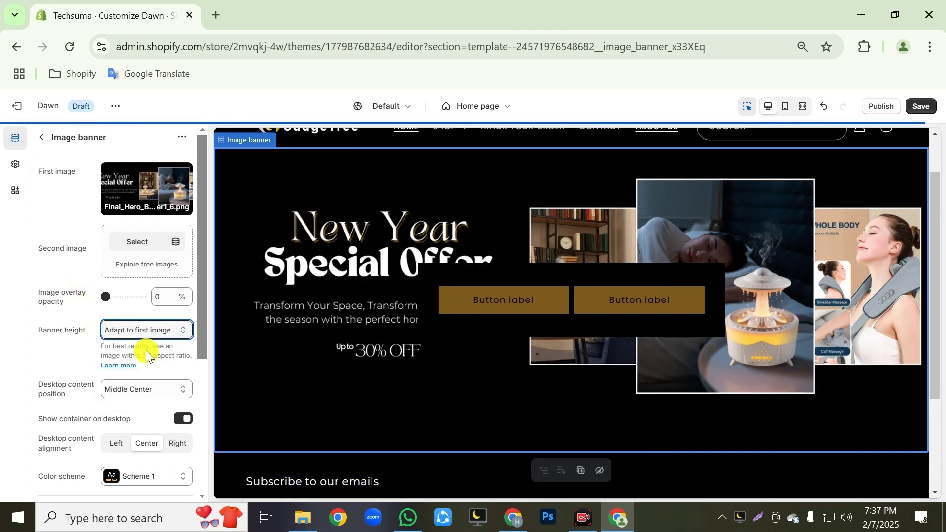
click(126, 394)
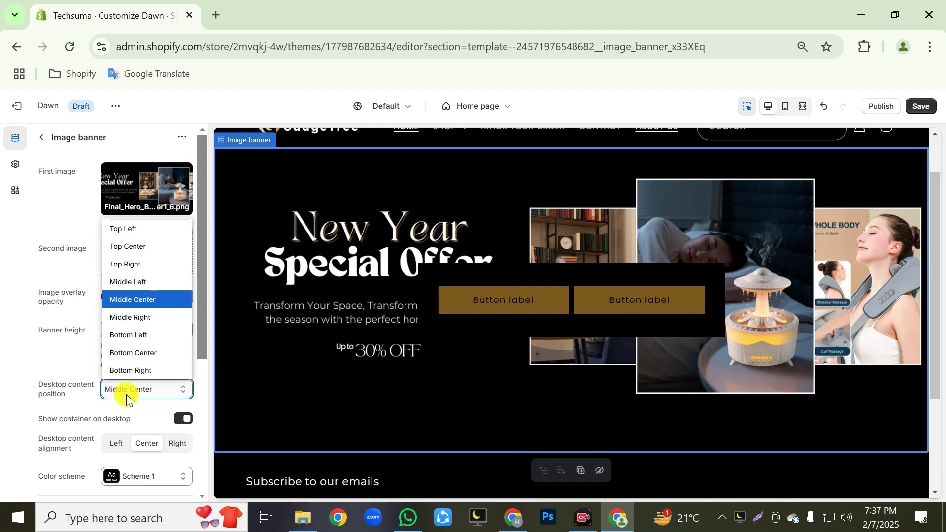
click(132, 336)
click(41, 138)
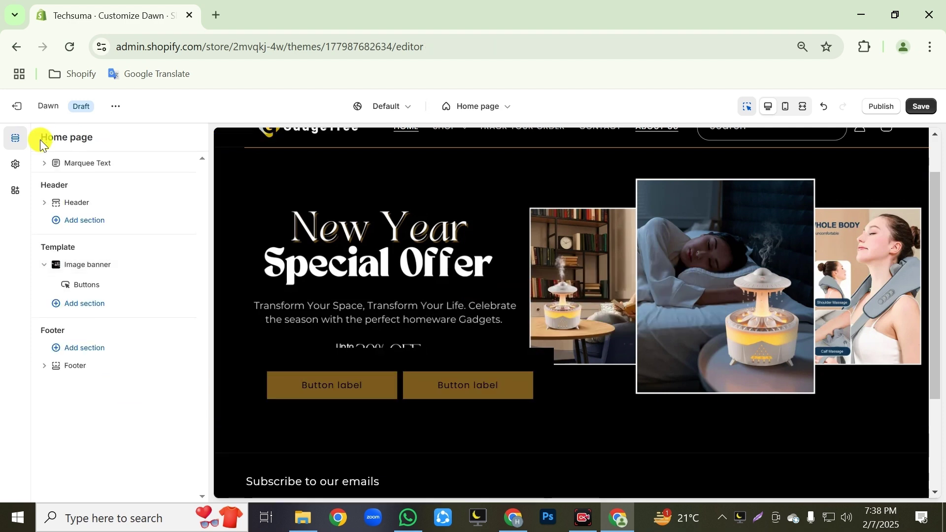
Relabel the second banner button EXPLORE SHOP, link it to All collections, and save.
click(89, 286)
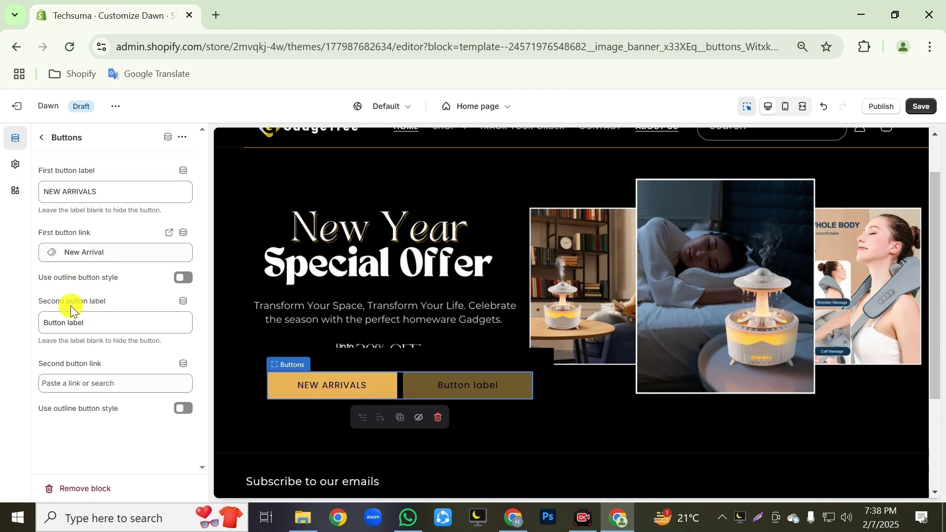
drag(91, 326, 10, 327)
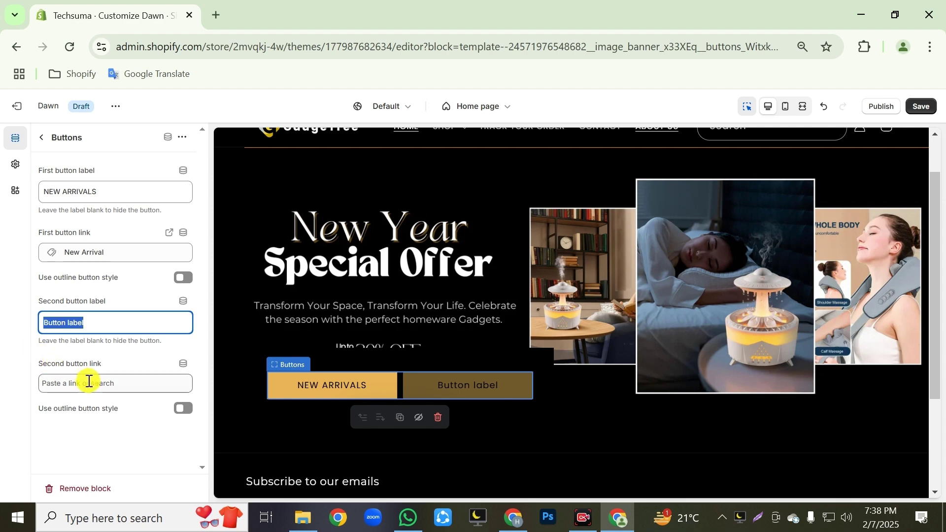
click(82, 383)
click(22, 339)
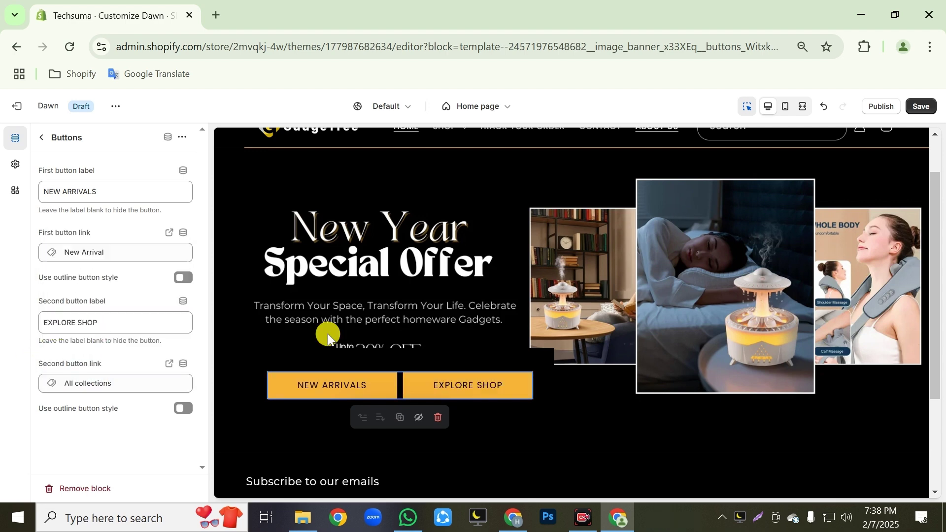
click(923, 107)
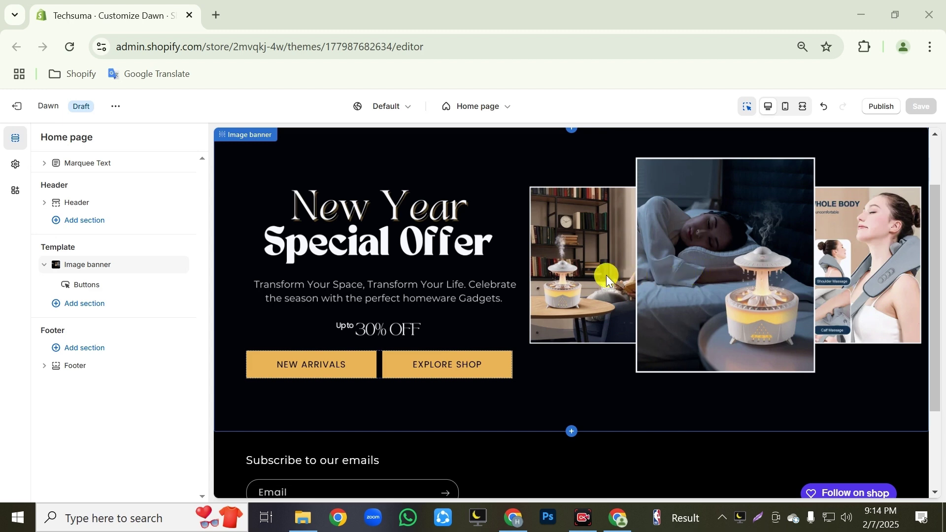
Add a Collection list section below the banner with the heading SHOP CATEGORIES.
click(82, 304)
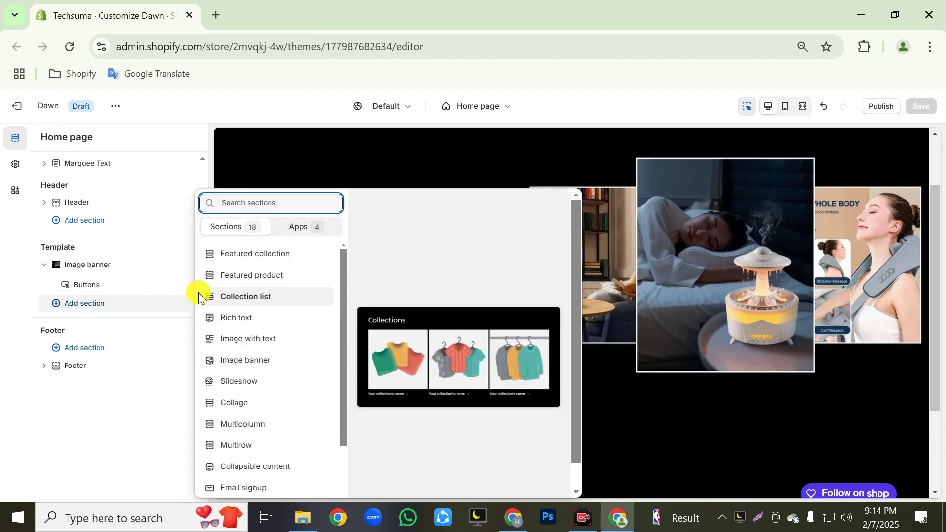
click(249, 296)
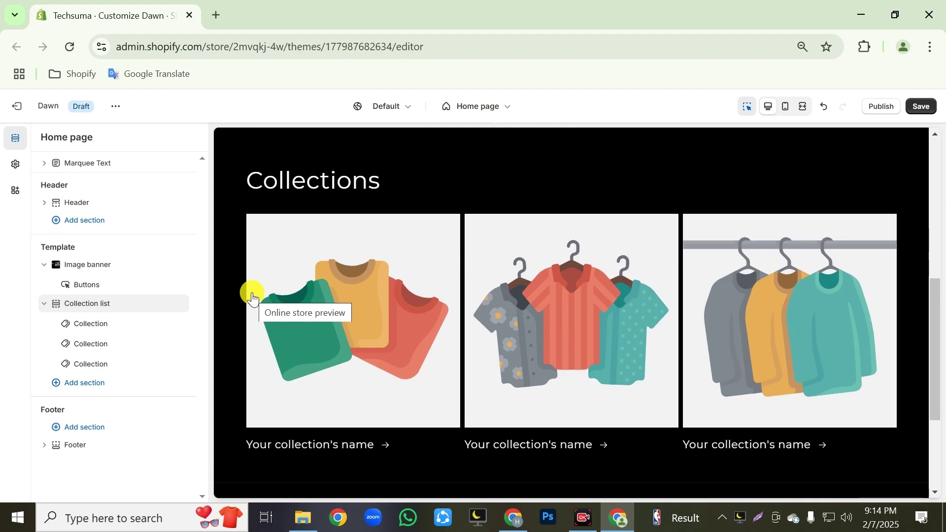
click(84, 303)
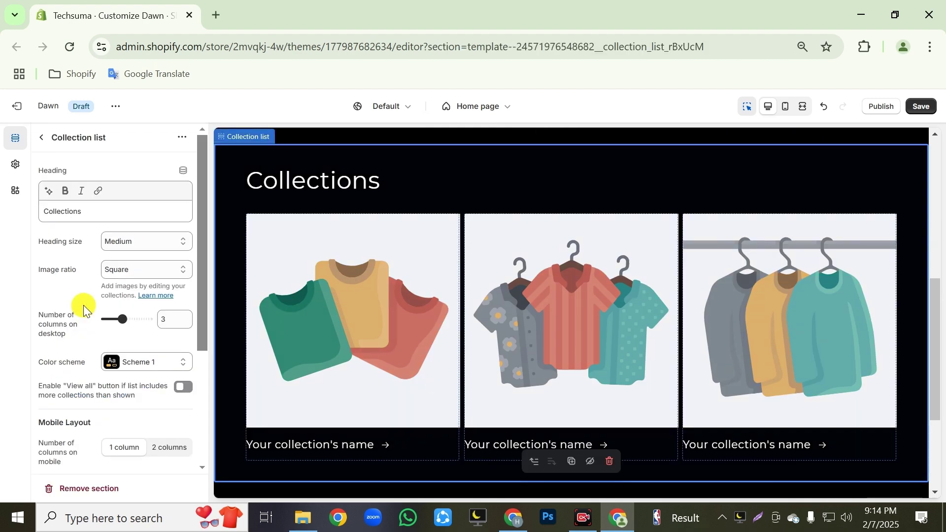
click(124, 211)
key(ctrl+a)
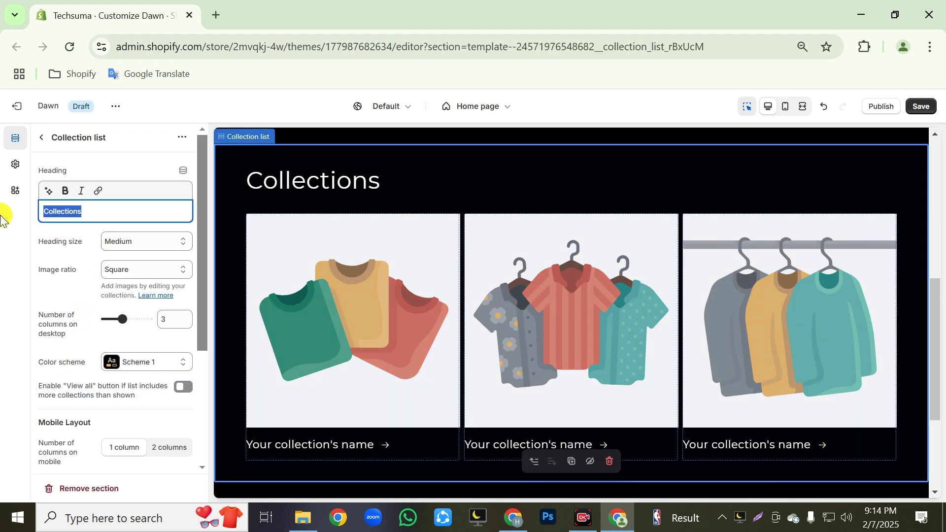
text(SHOP CATEGORIES)
Set the collection list image ratio to Adapt to image with two columns on mobile.
click(137, 271)
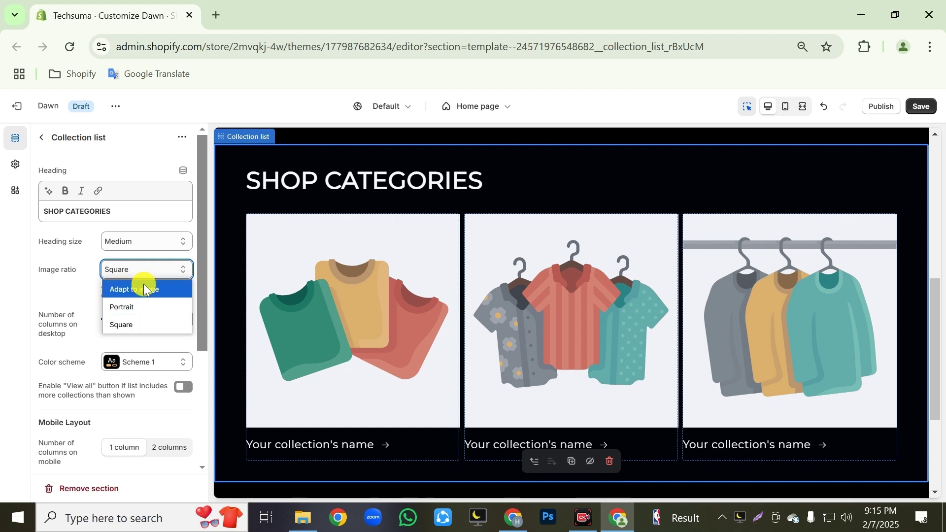
click(146, 292)
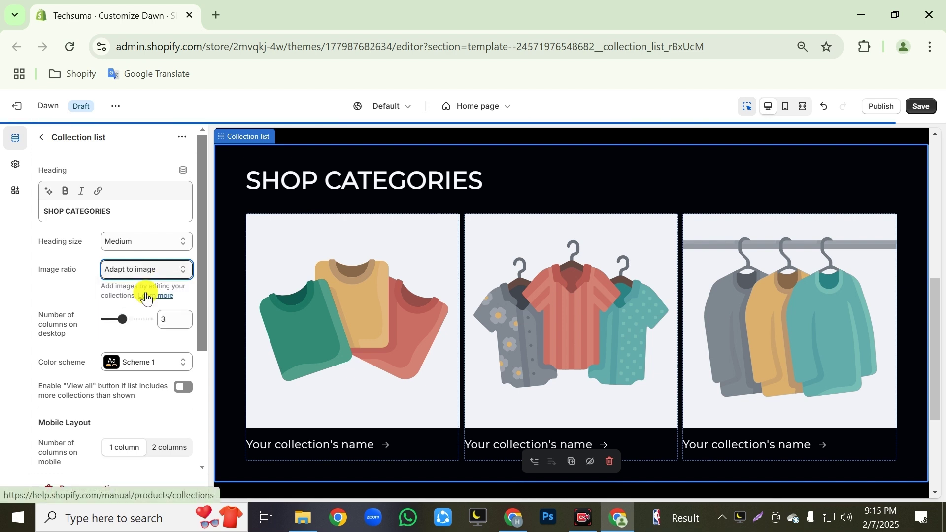
click(169, 449)
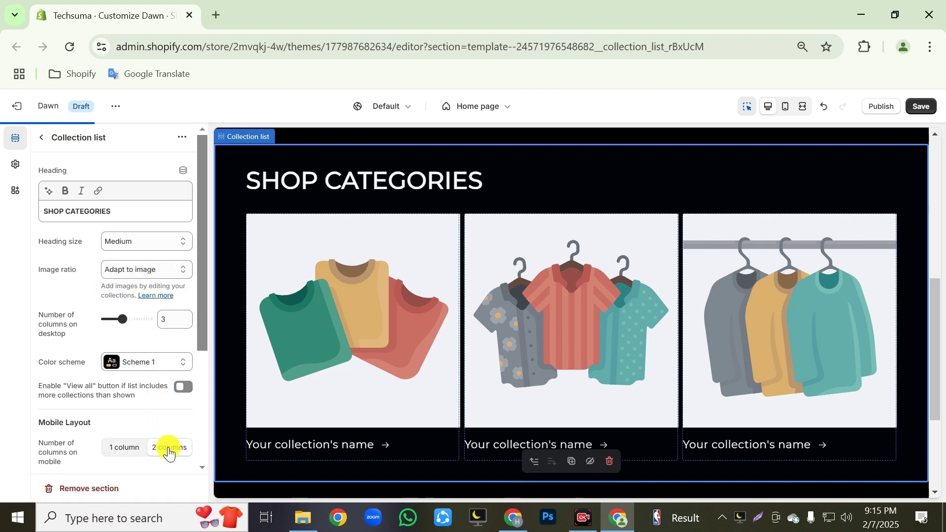
Assign the Smart Home Decor collection to the first card and check the second card's settings.
click(43, 138)
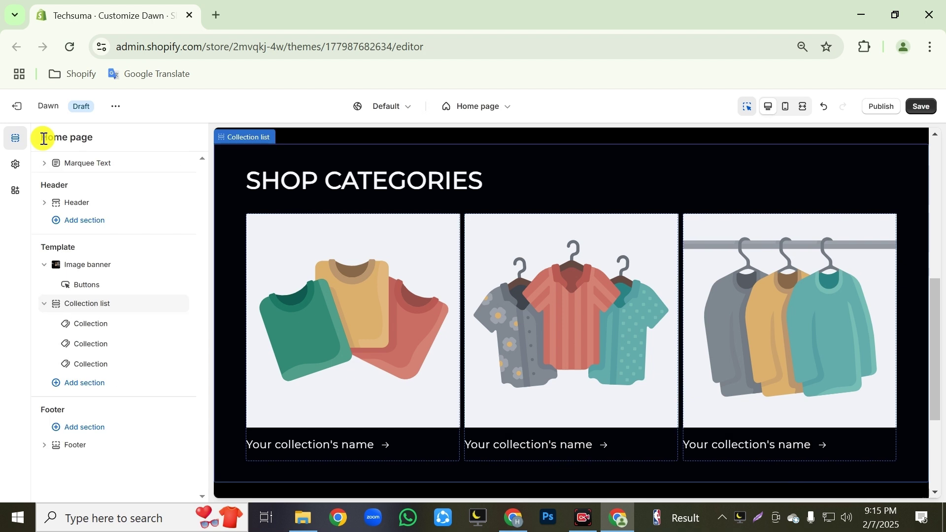
click(95, 323)
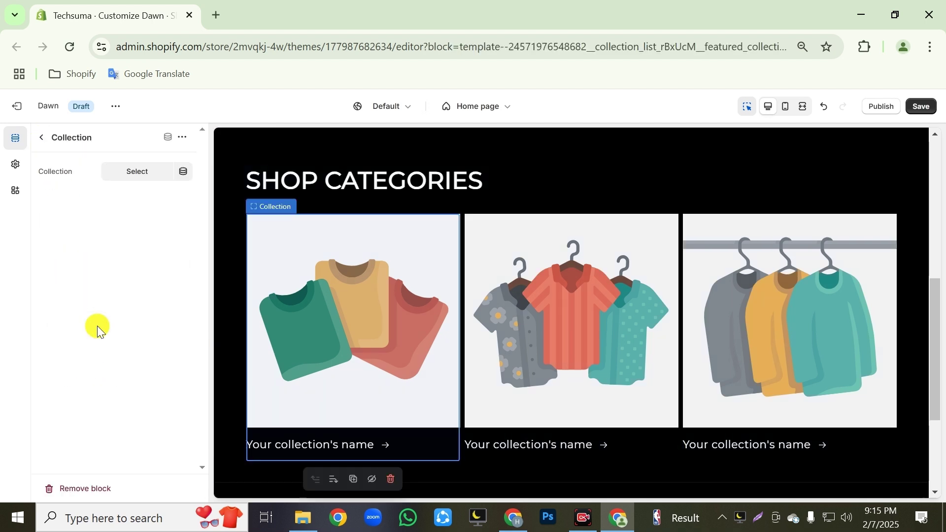
click(132, 175)
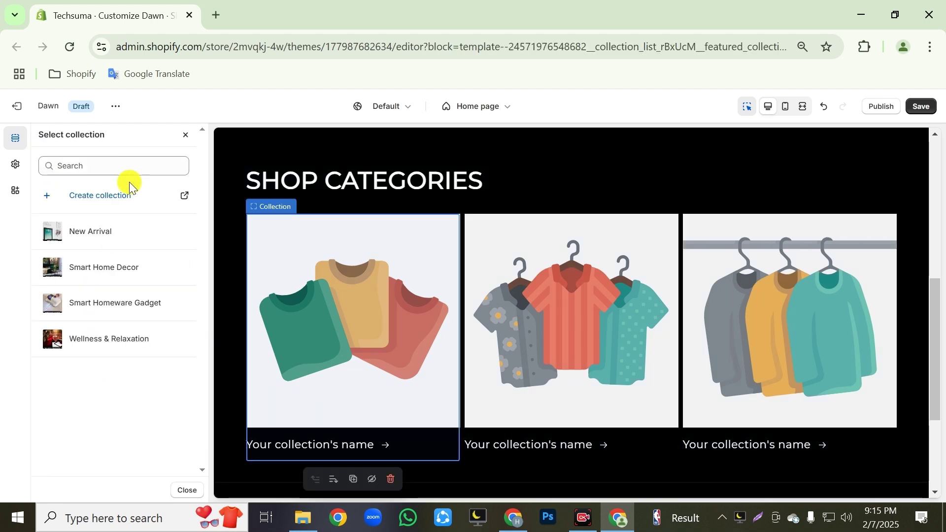
click(108, 268)
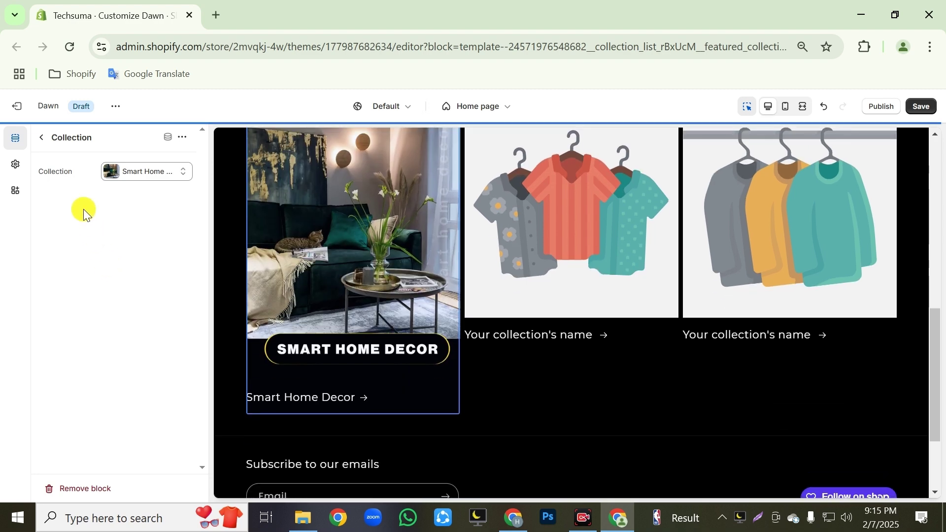
click(46, 138)
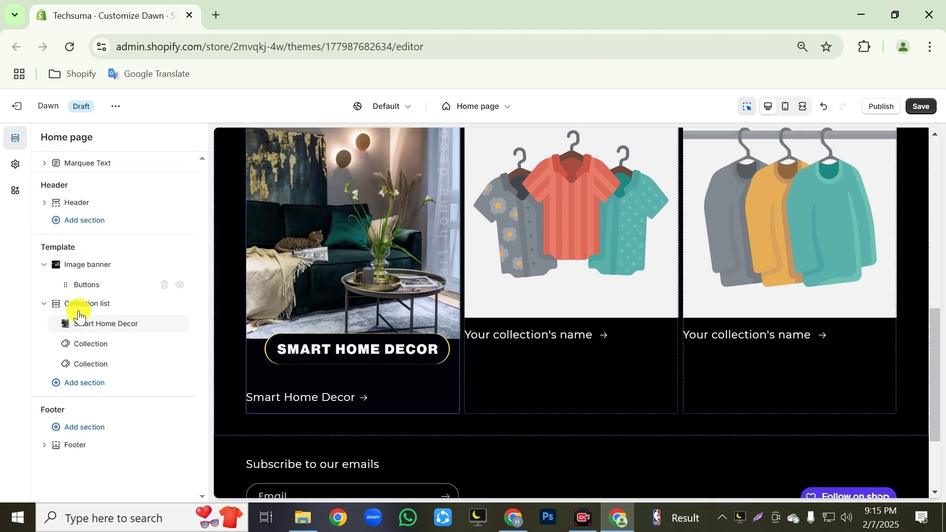
click(82, 339)
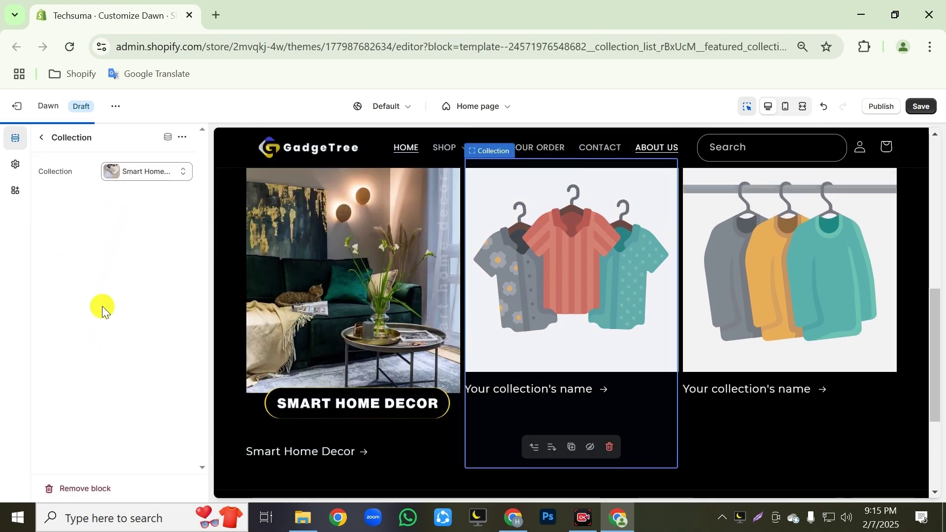
click(43, 139)
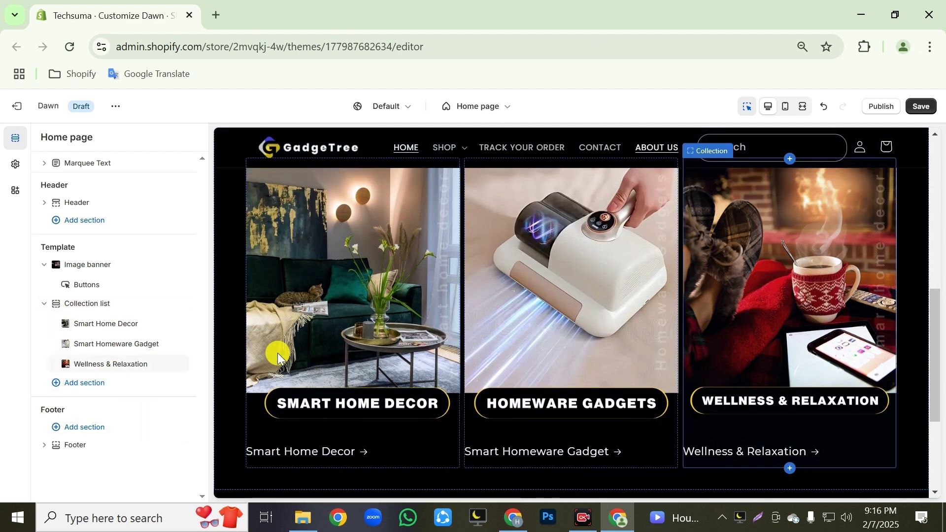
click(80, 304)
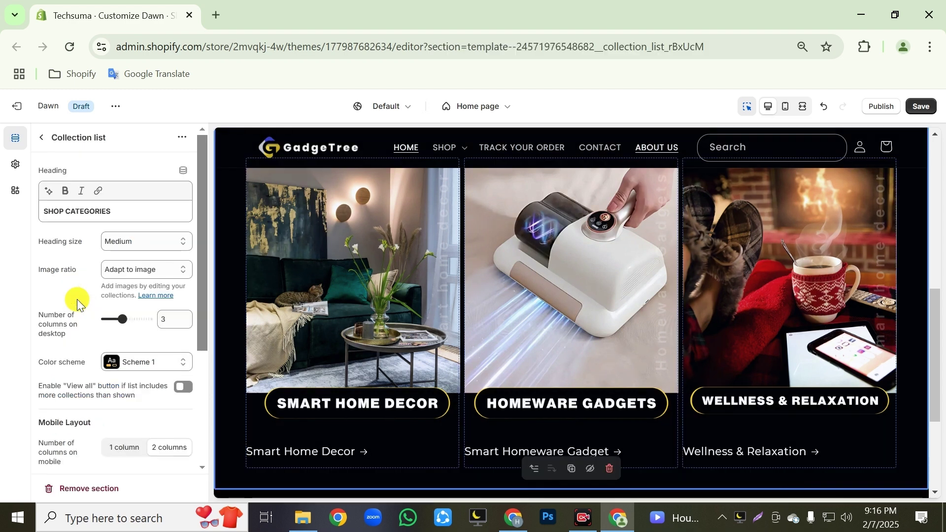
Paste the .full-unstyled-link rule into the collection list's Custom CSS and save.
scroll(77, 306, down, 4)
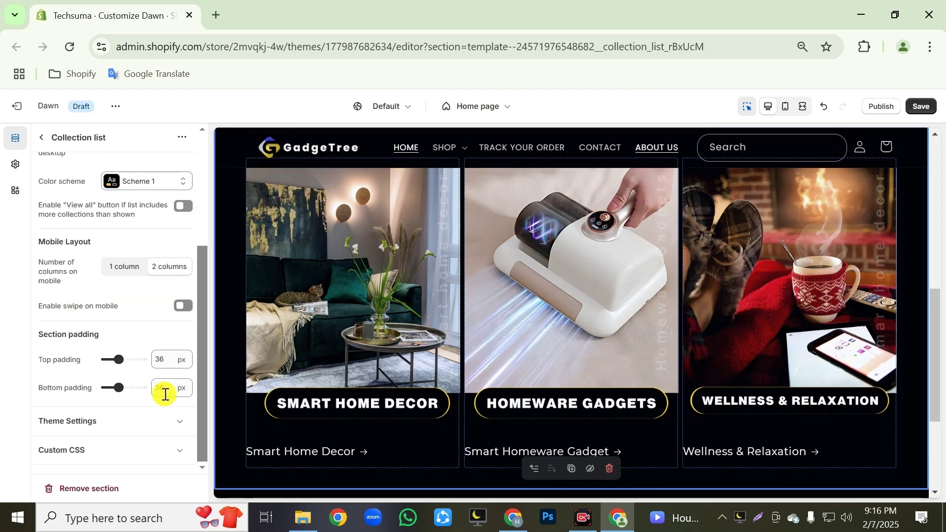
click(146, 450)
scroll(133, 433, down, 3)
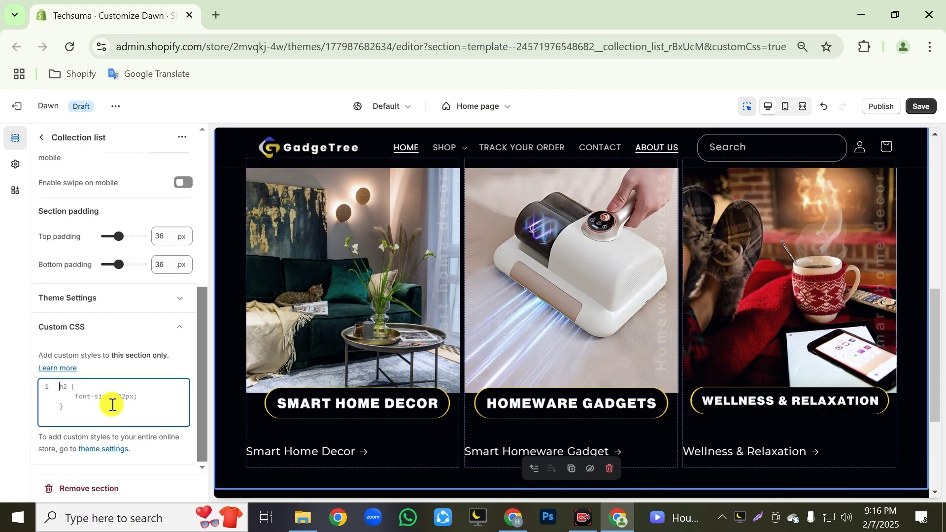
right_click(118, 394)
click(211, 203)
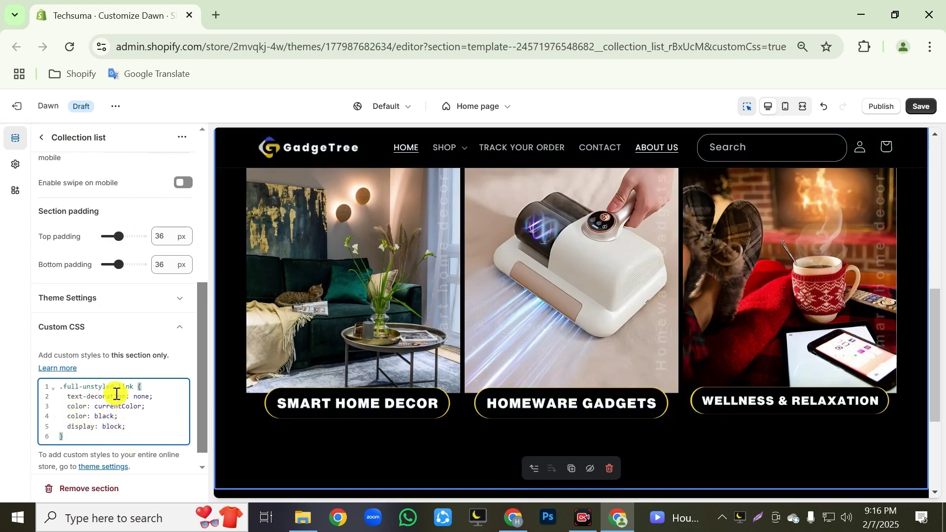
click(922, 110)
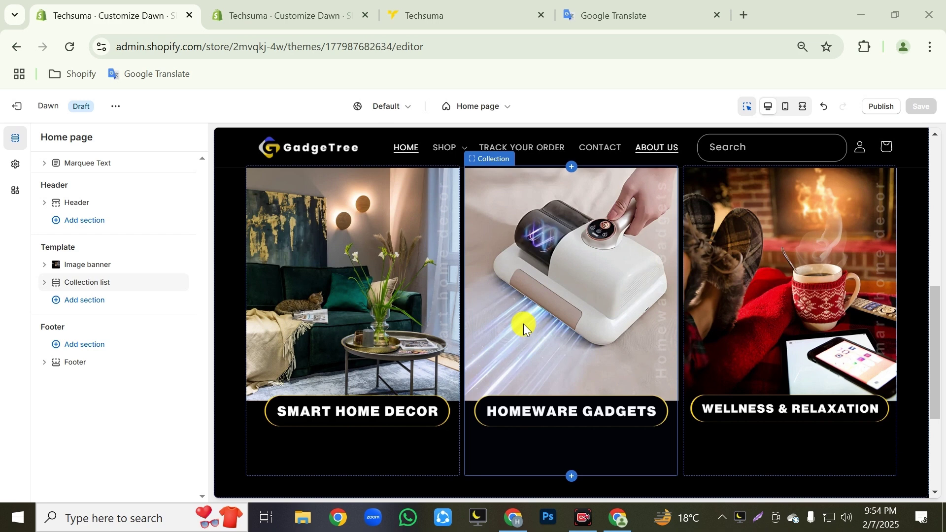
Add a Featured collection section headed NEW ARRIVALS showing the New Arrival collection.
click(83, 301)
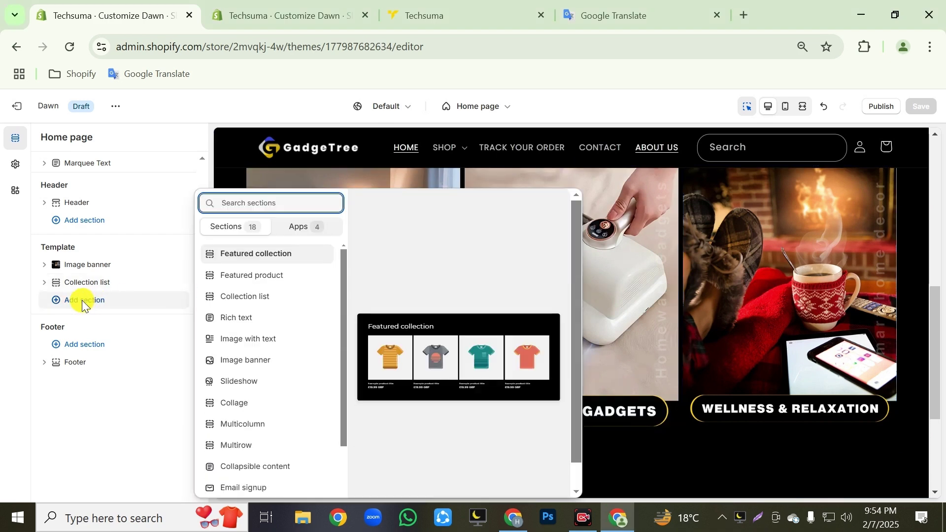
click(262, 253)
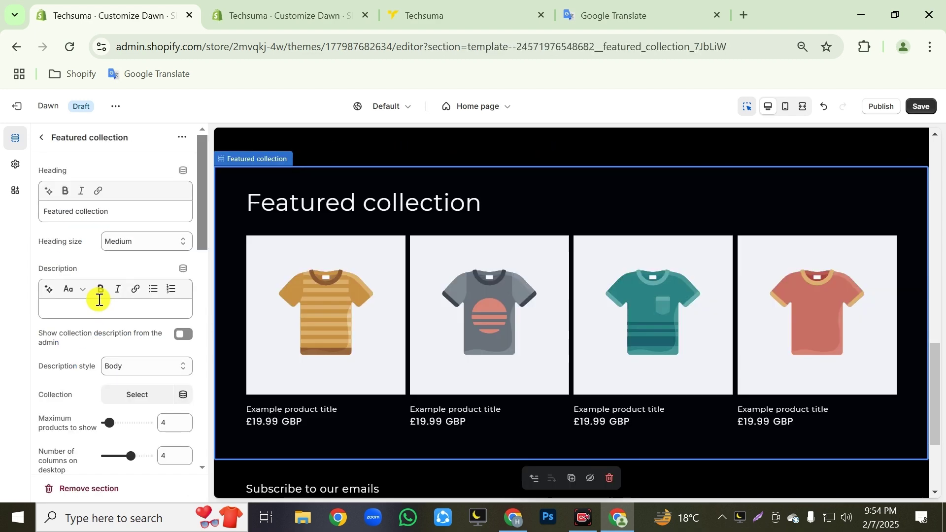
drag(121, 211, 38, 217)
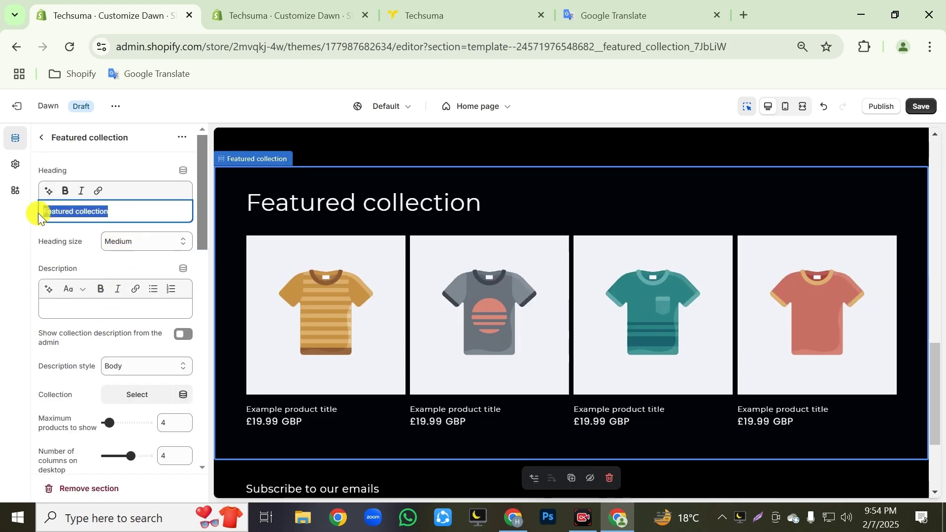
text(NEW ARRIVALS)
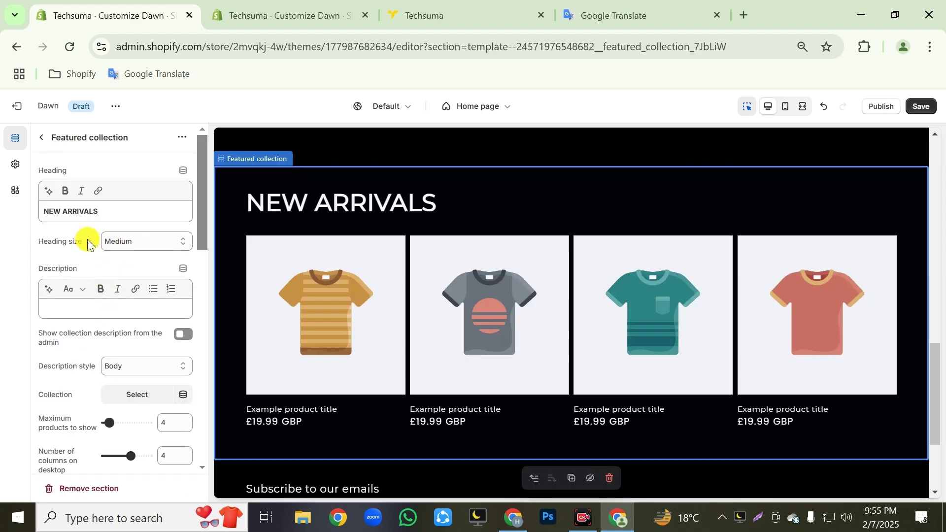
click(136, 402)
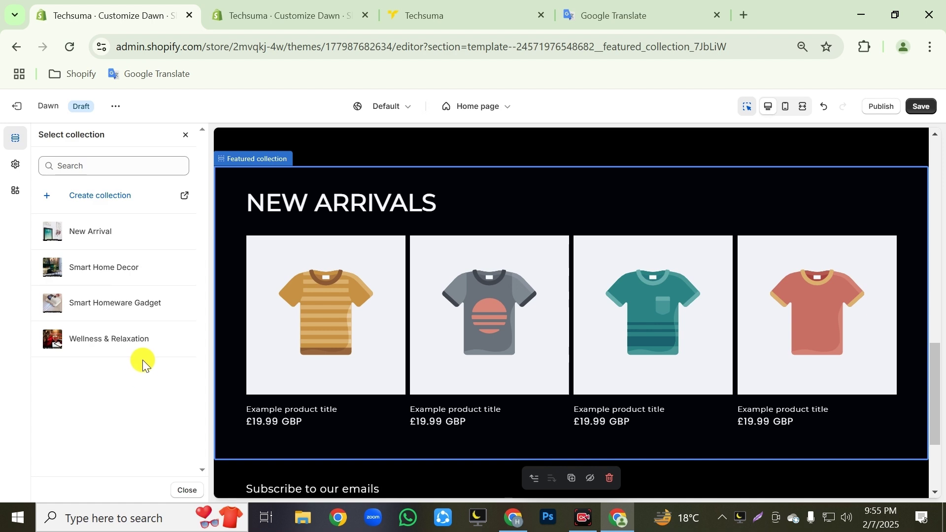
click(112, 239)
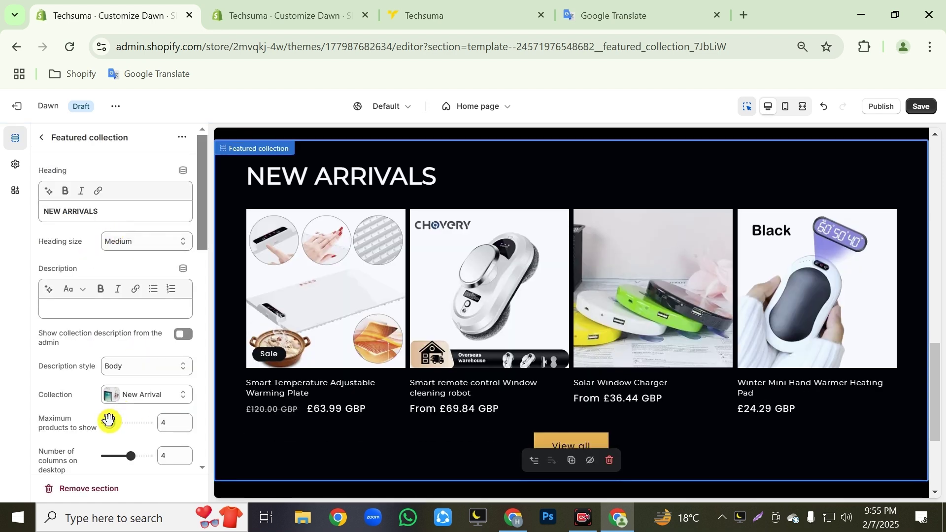
Make products full width with square images and Standard quick add, then save.
scroll(152, 358, down, 3)
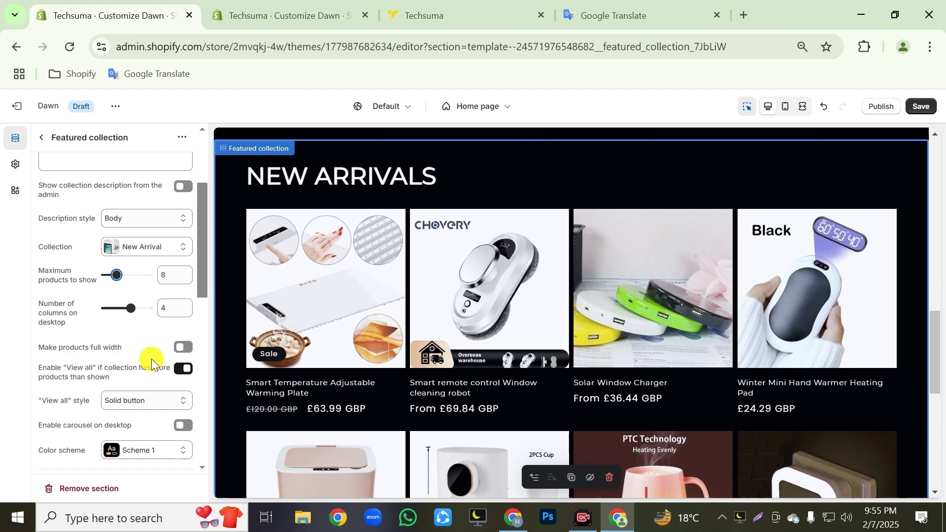
click(177, 354)
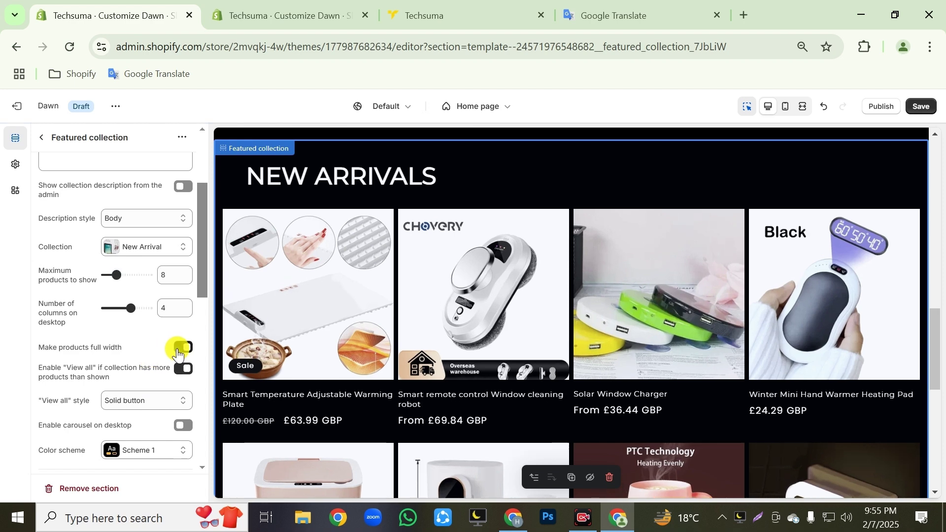
scroll(129, 363, down, 3)
click(129, 362)
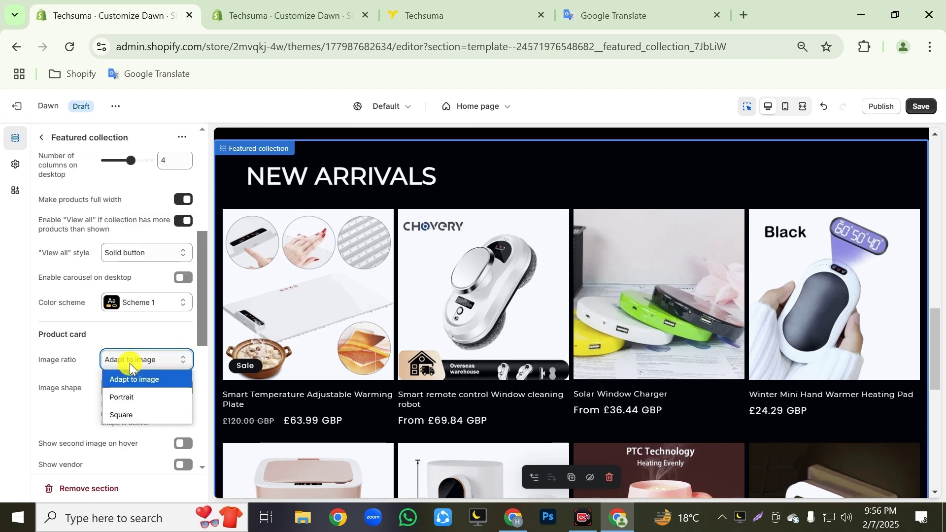
click(124, 414)
scroll(126, 375, down, 2)
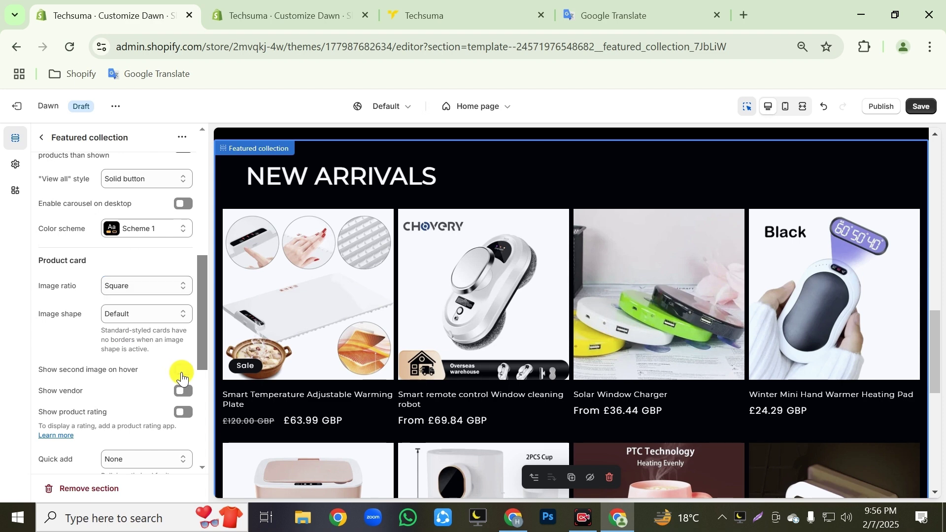
scroll(150, 372, down, 3)
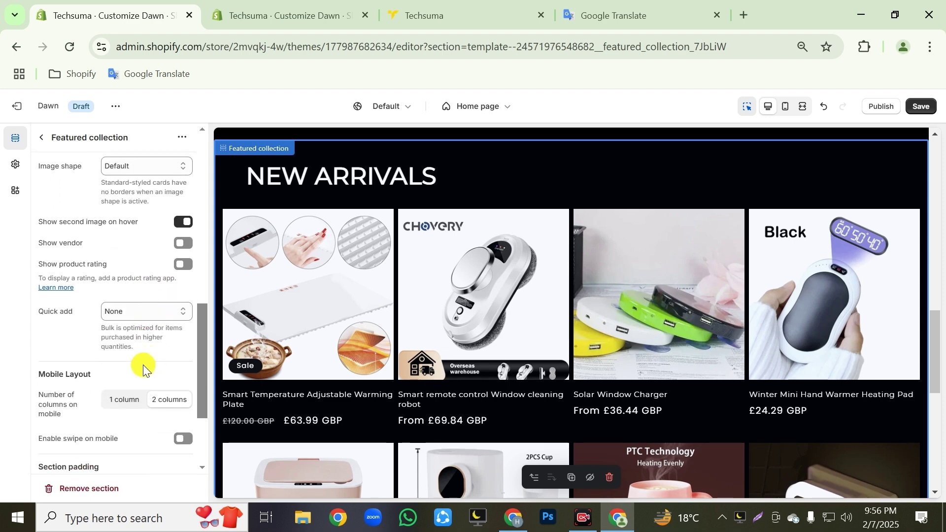
click(124, 313)
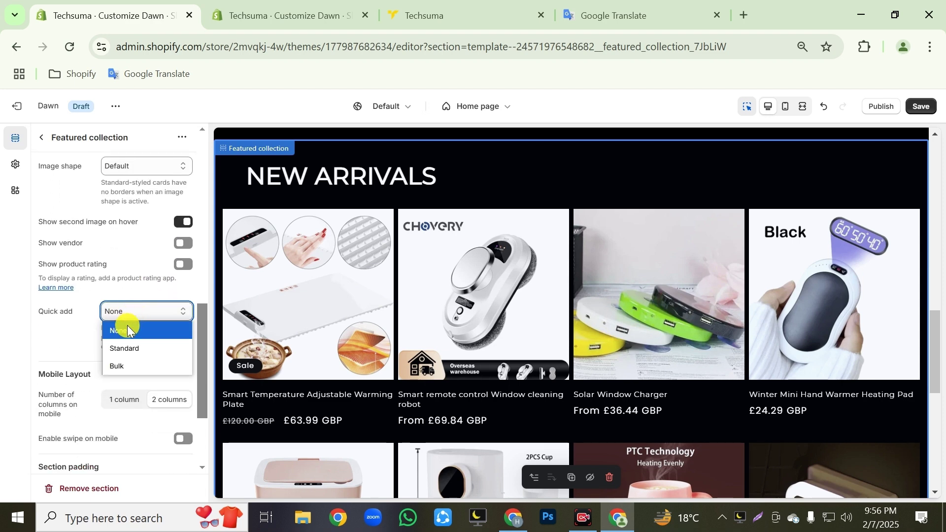
click(123, 349)
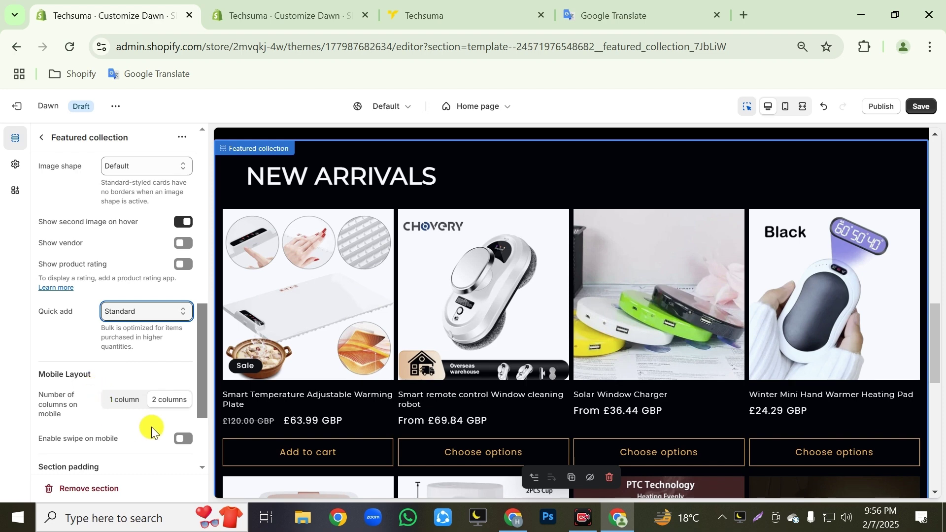
scroll(157, 430, down, 3)
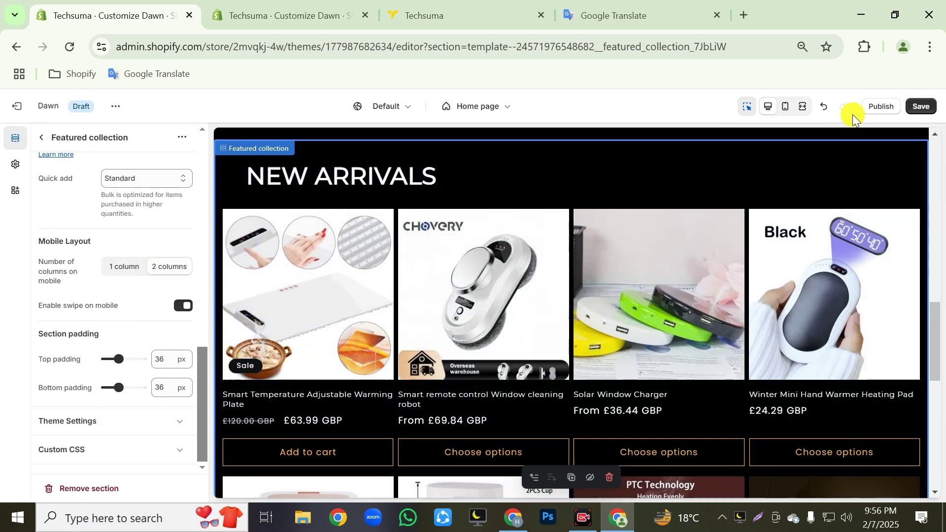
click(925, 108)
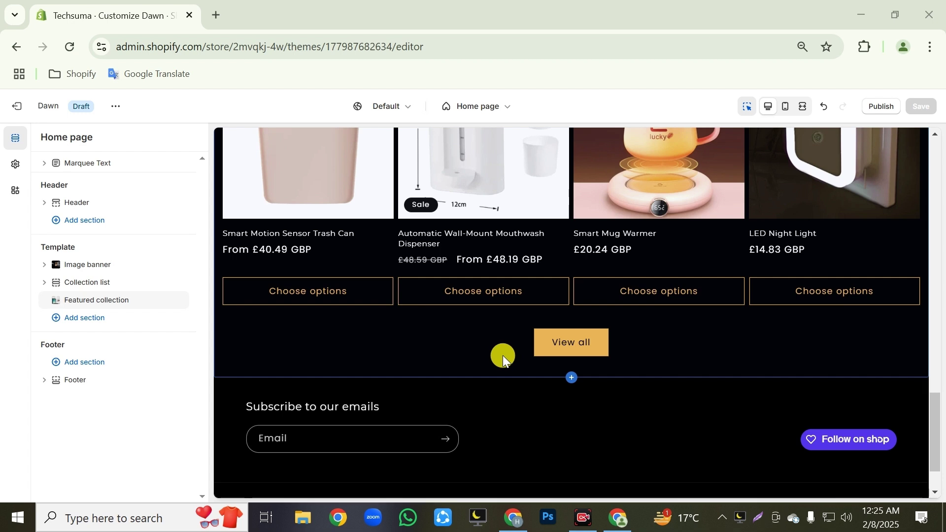
Add a Marquee section and delete one of its three text messages.
click(82, 319)
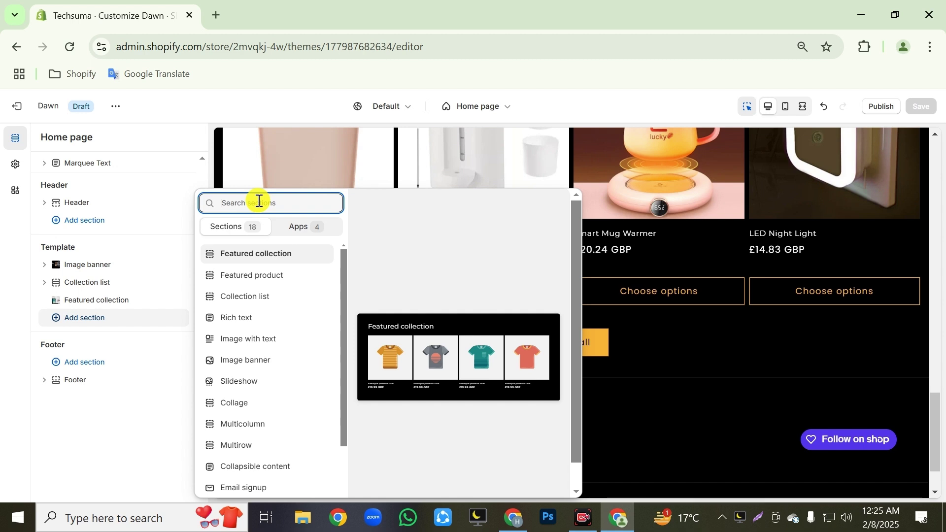
text(marquee)
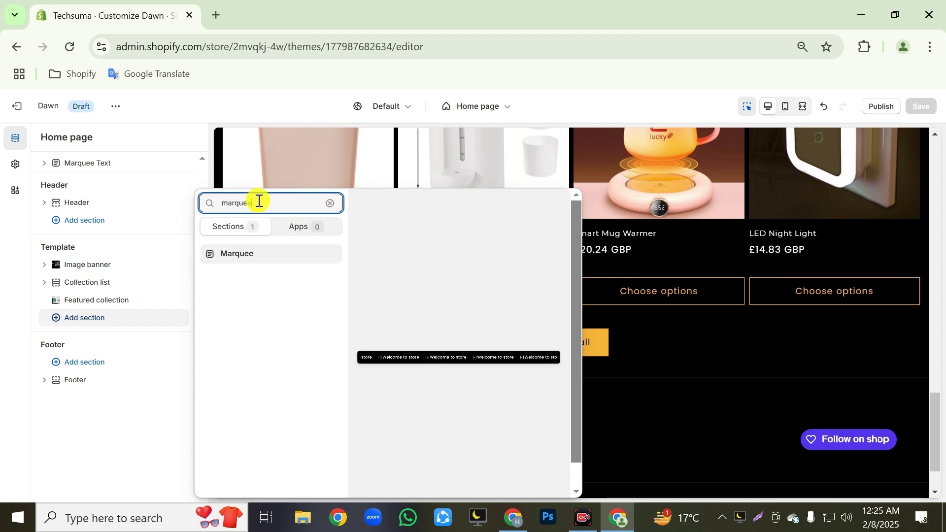
click(247, 255)
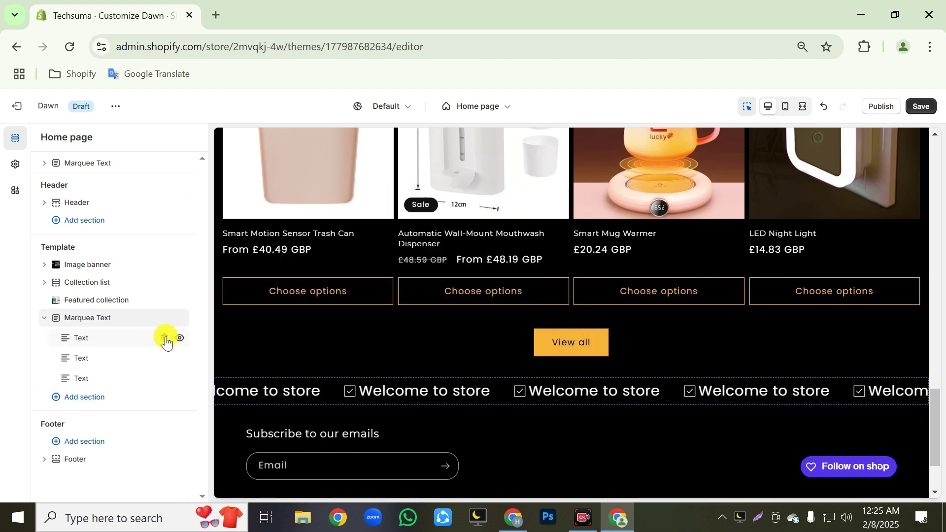
click(164, 338)
Set the first marquee message to '30% Discount on Order over $100' with the check_mark icon.
click(81, 338)
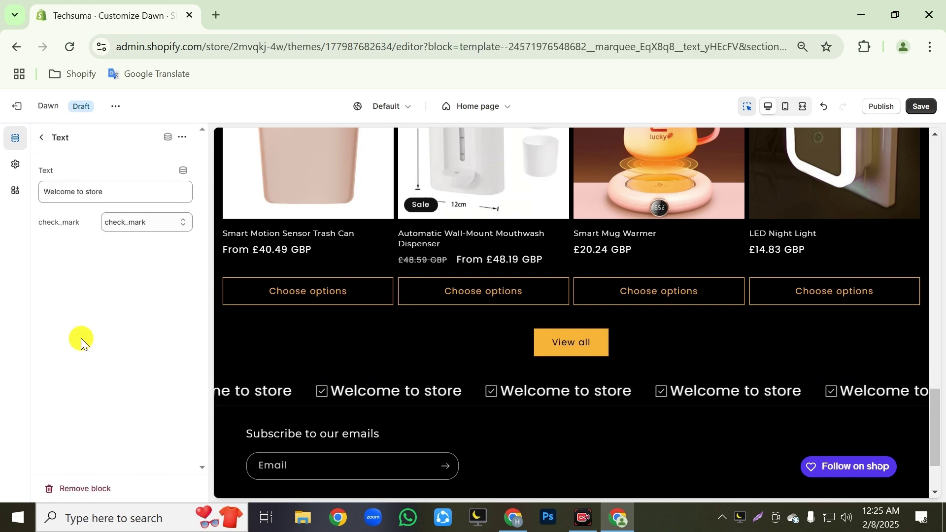
drag(124, 199, 32, 191)
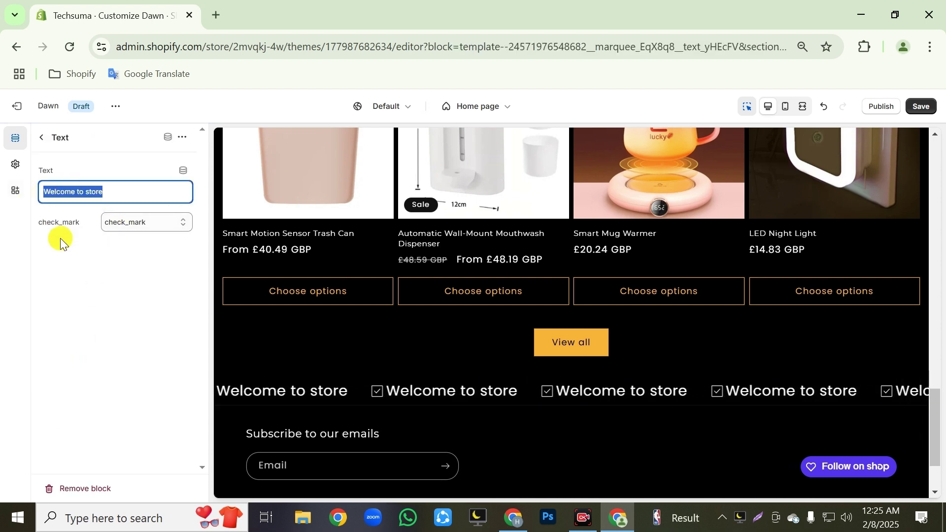
text(30% Discount on Order over $100)
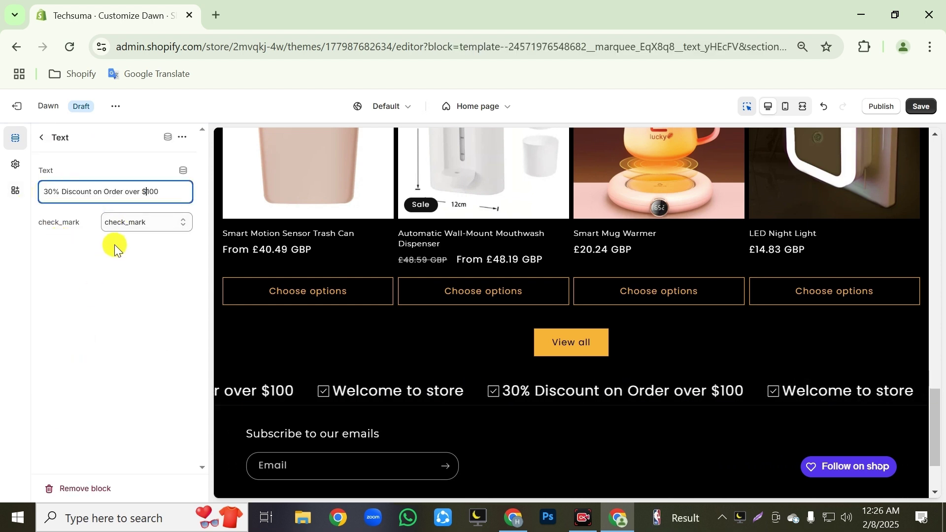
click(123, 224)
click(125, 365)
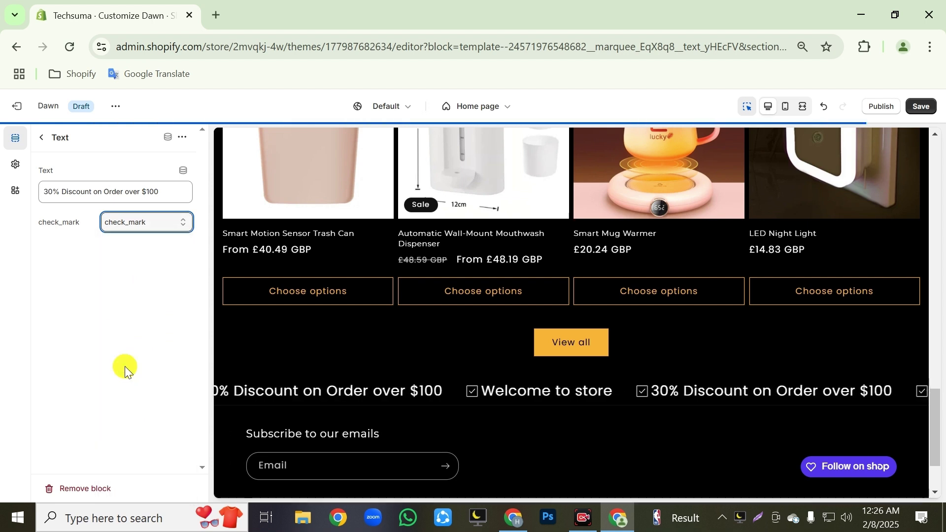
click(43, 141)
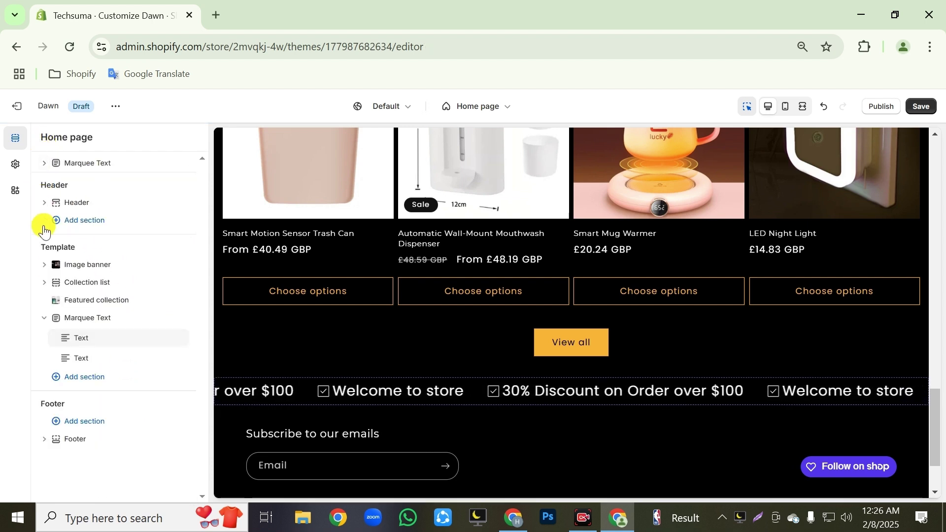
Change the second marquee message to 'Free Shipping' with a truck icon, and save.
click(78, 359)
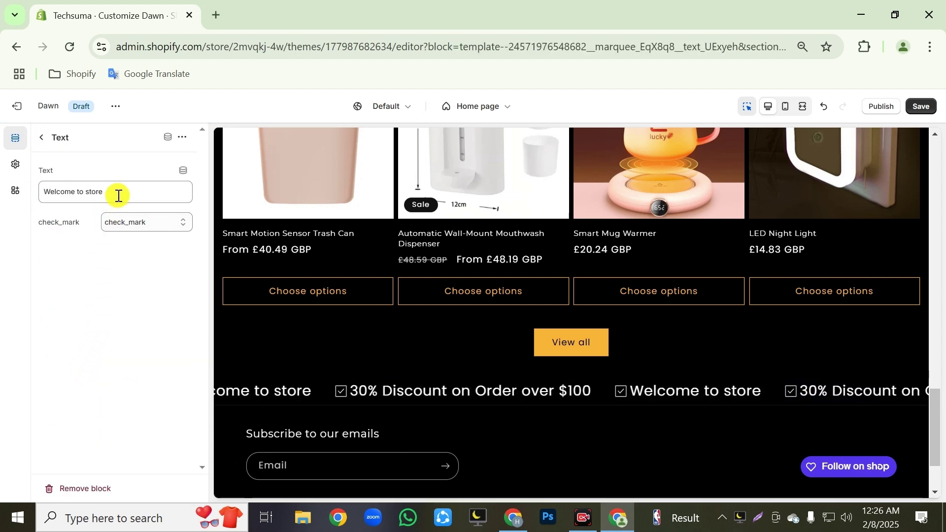
drag(118, 196, 43, 194)
text(Free Shipping)
double_click(128, 223)
text(truck)
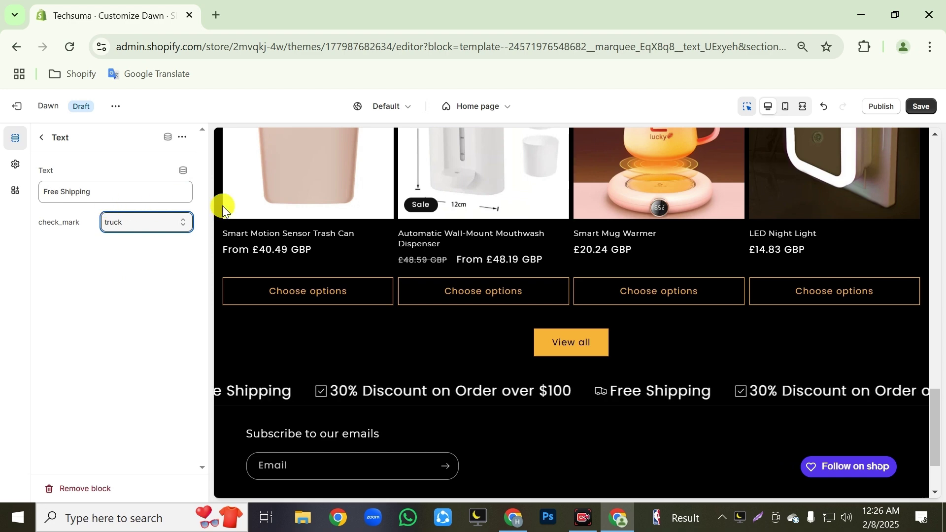
click(917, 105)
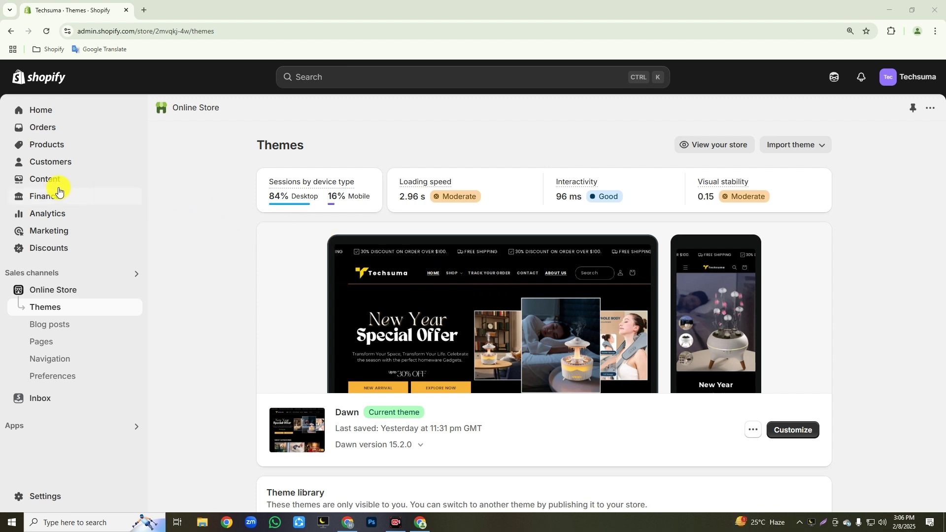
Go through Content > Files, then Online Store > Themes, and customize the Dawn theme.
click(45, 182)
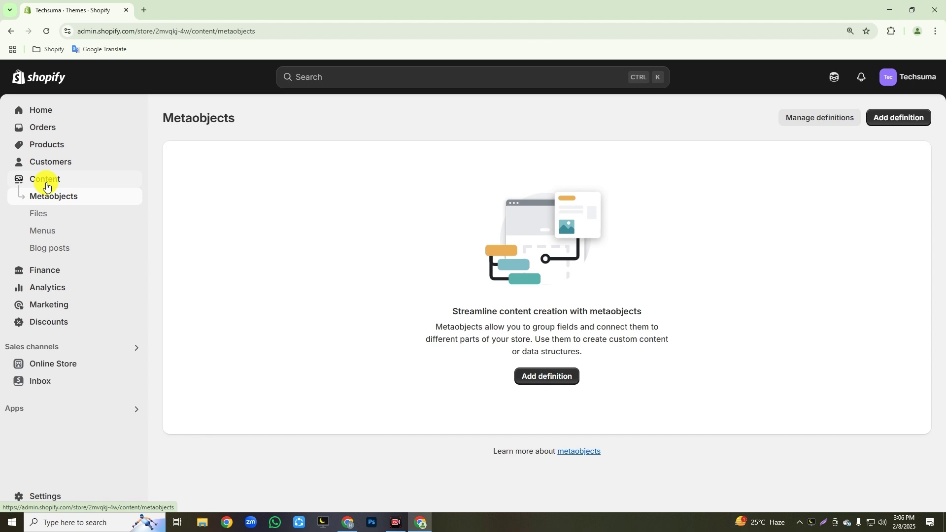
click(44, 216)
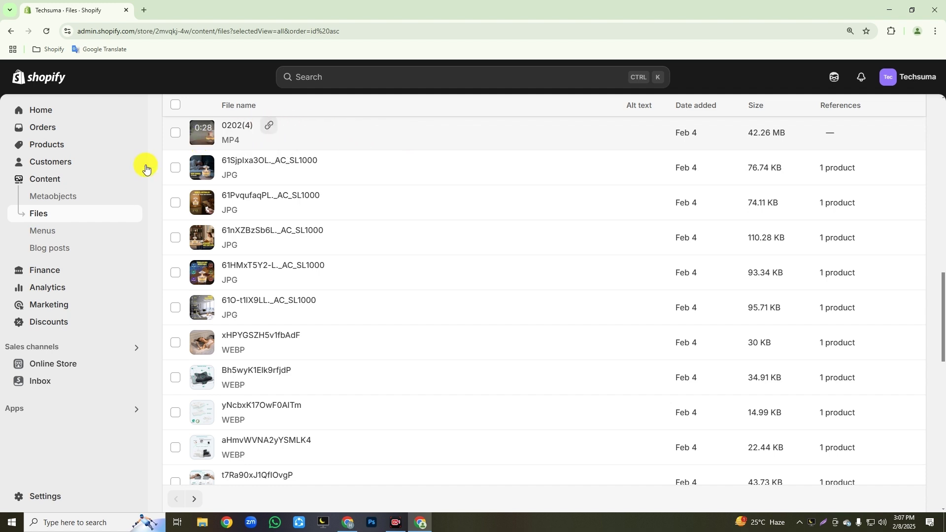
click(45, 364)
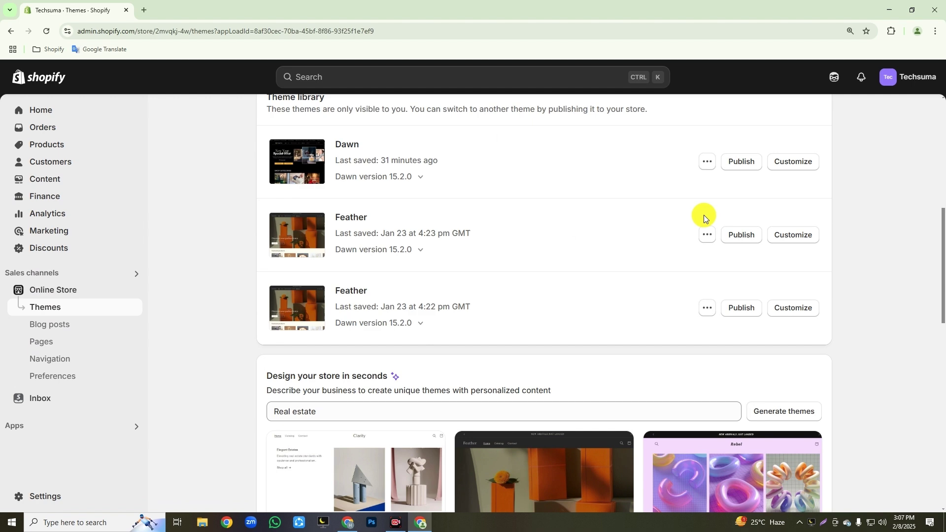
click(794, 164)
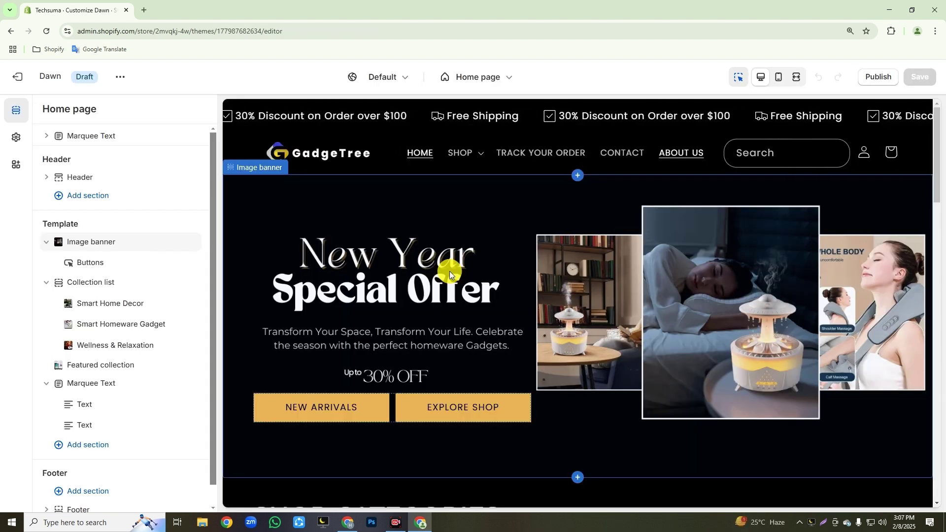
Add a Video and Text section with its top and bottom padding removed.
click(90, 446)
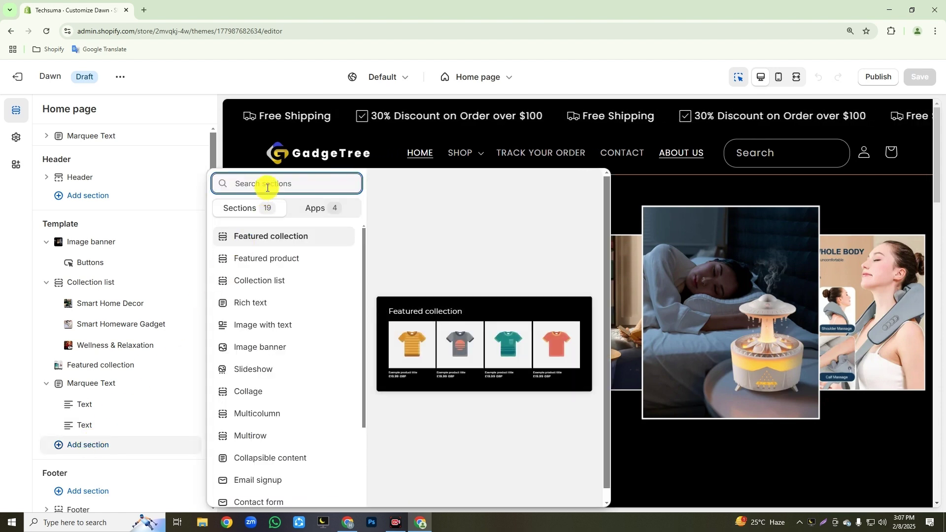
text(video)
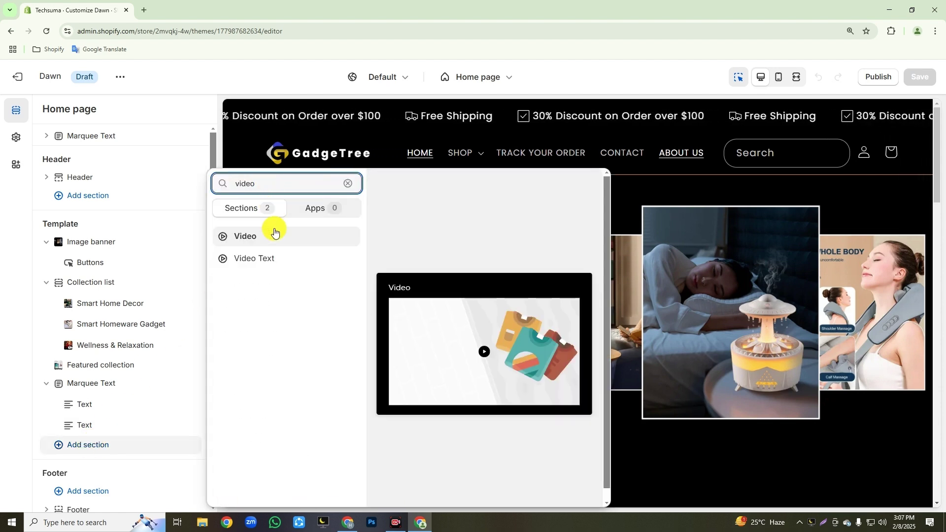
click(253, 258)
scroll(113, 275, down, 7)
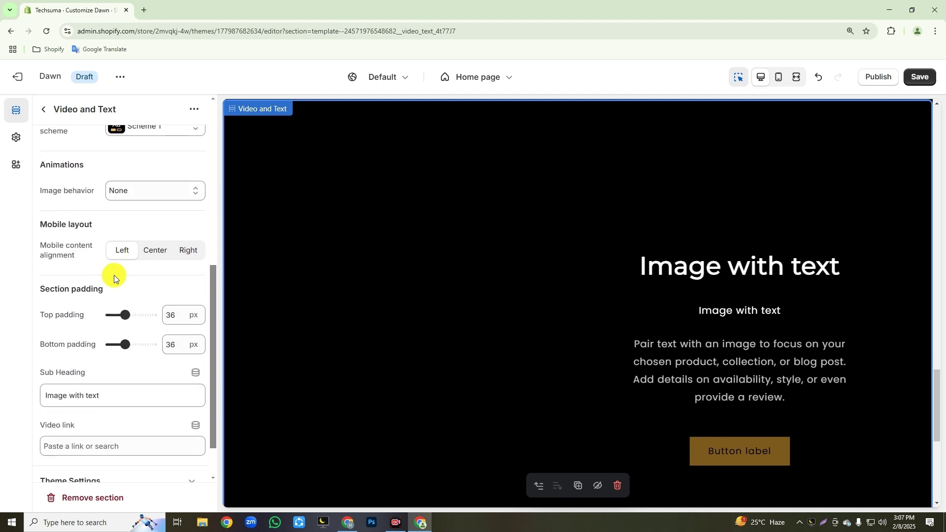
drag(125, 314, 90, 314)
drag(115, 344, 97, 345)
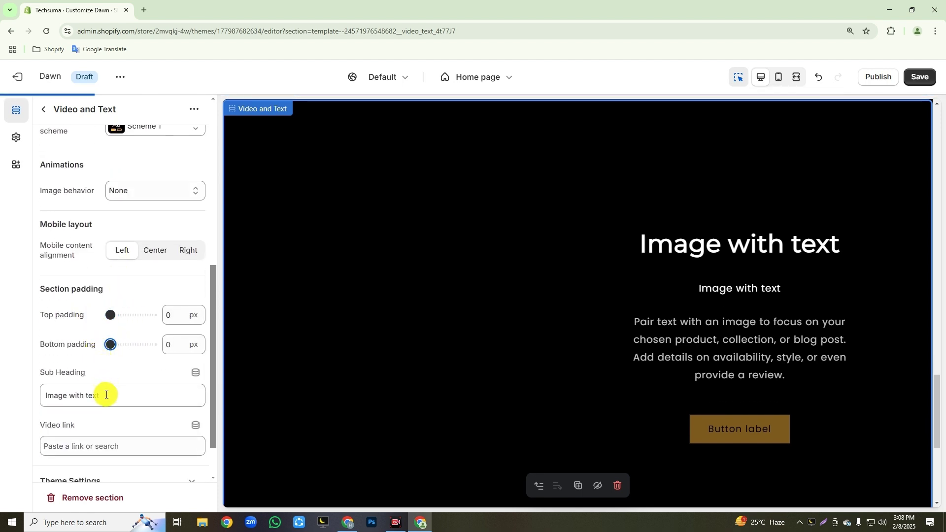
Set the subheading 'New Arrival - Dynamic Aroma Raindrop UFO Humidifier' and attach the hosted humidifier video.
drag(106, 395, 36, 398)
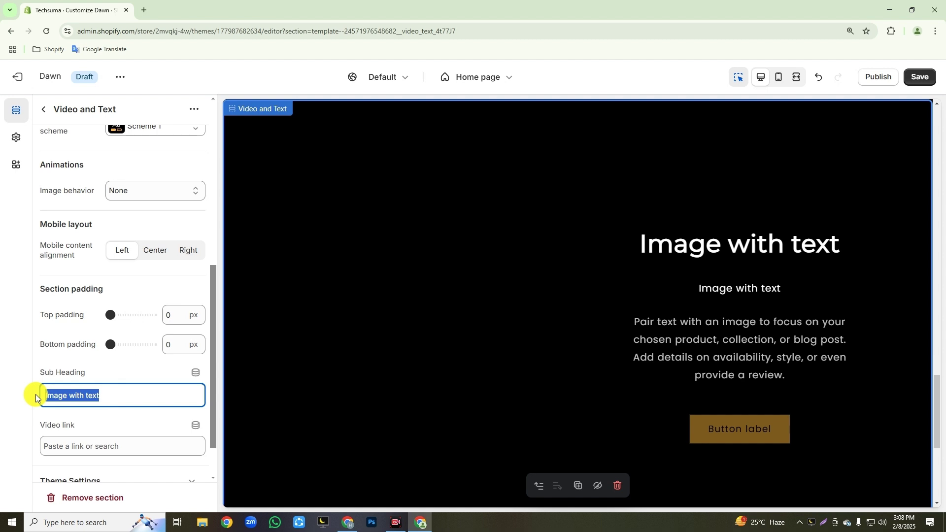
text(New Arrival - Dynamic Aroma Raindrop UFO Humidifier)
scroll(110, 317, down, 2)
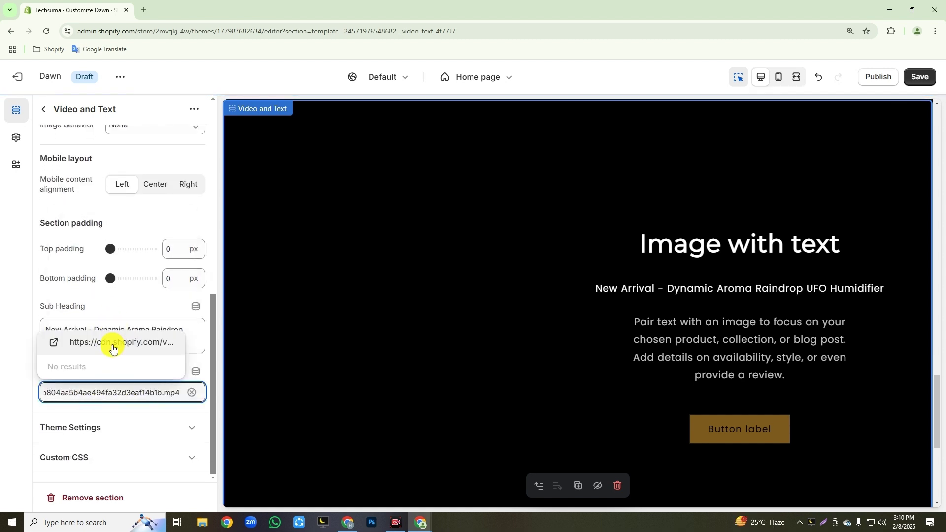
click(112, 345)
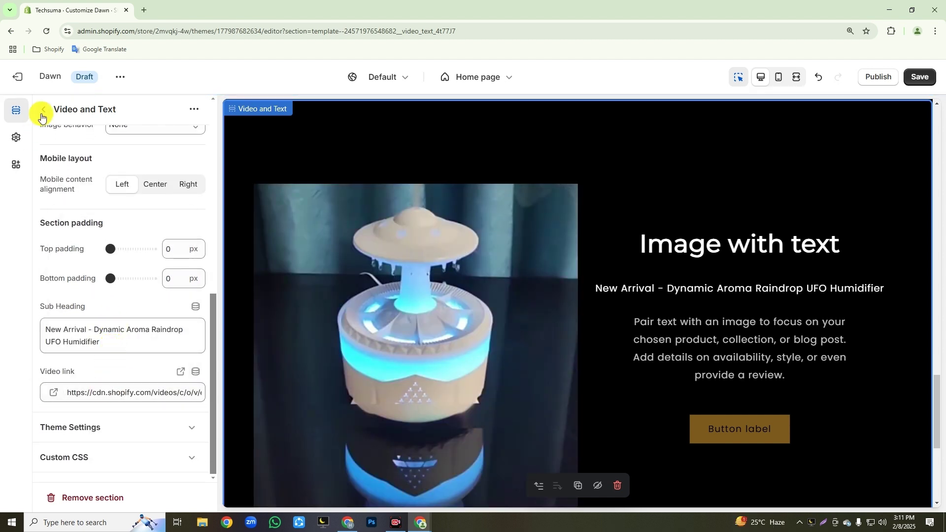
click(41, 114)
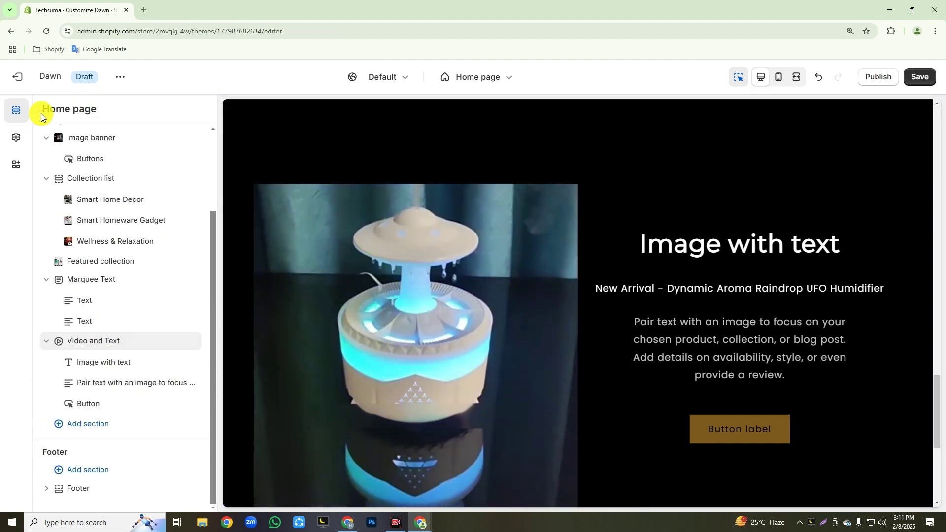
Replace the section heading text with 'Raindrop Humidifier'.
click(91, 364)
drag(116, 184, 31, 185)
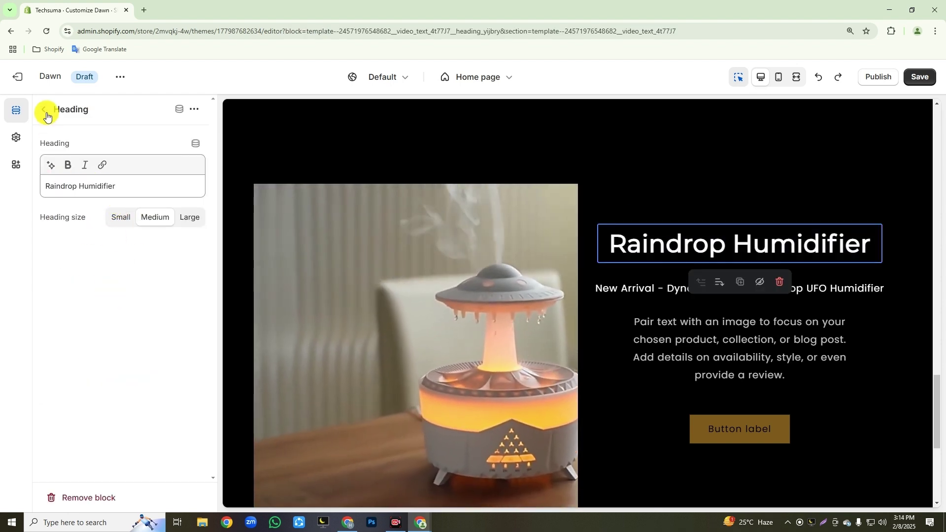
click(45, 111)
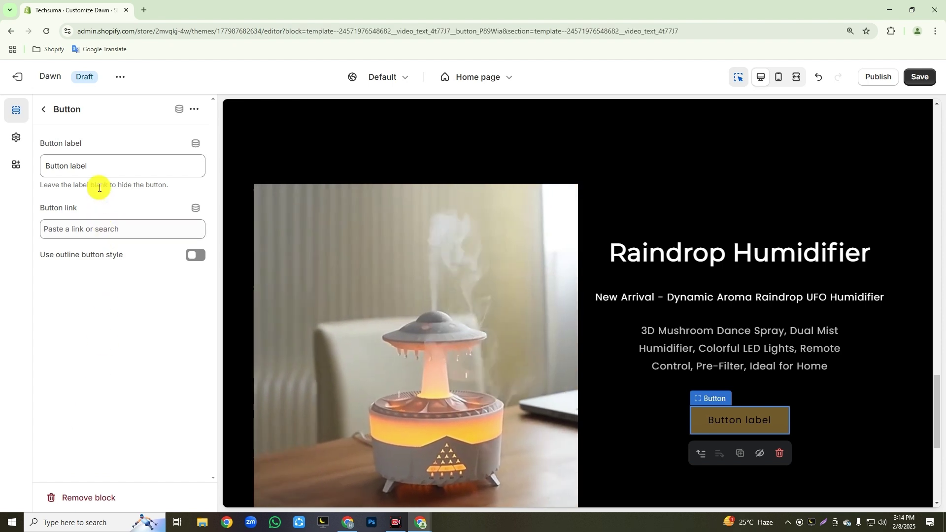
Label the button 'Quick View' and link it to the Aroma Raindrop UFO Humidifier product.
triple_click(91, 170)
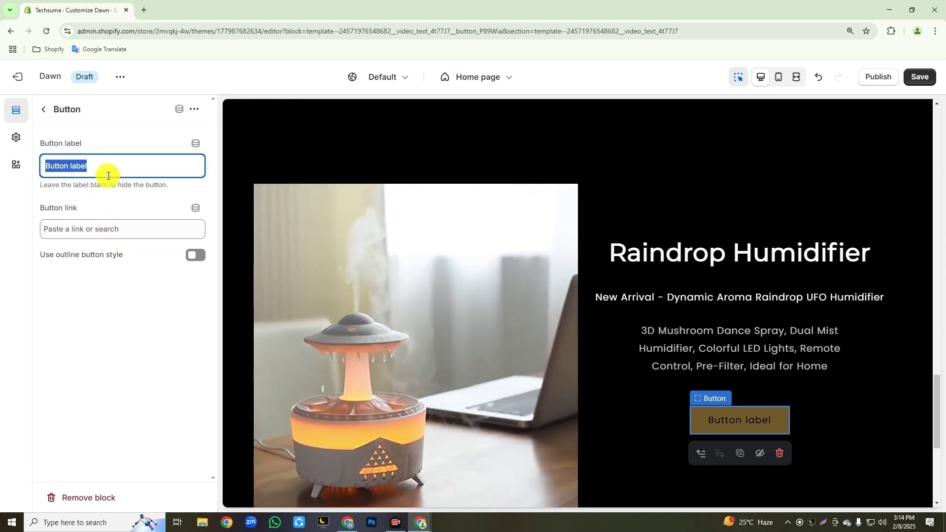
text(Quick View)
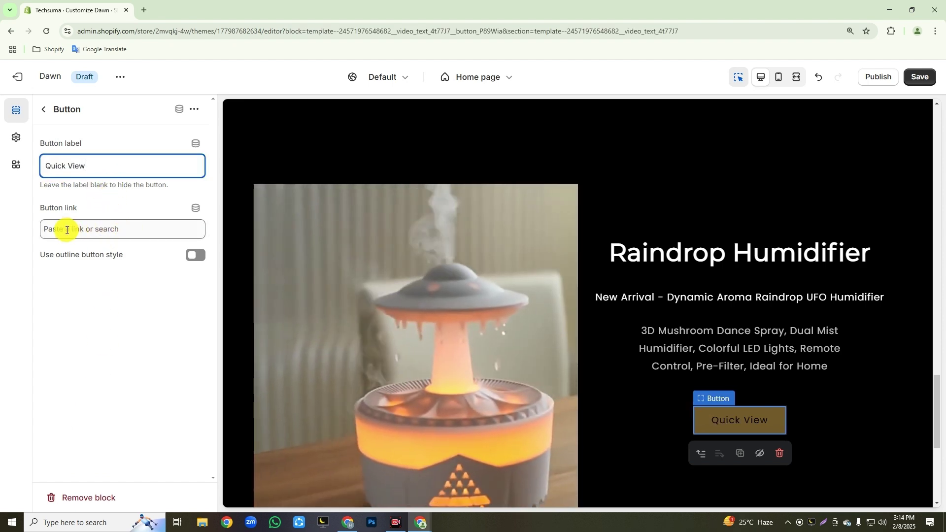
click(57, 228)
click(63, 276)
click(117, 348)
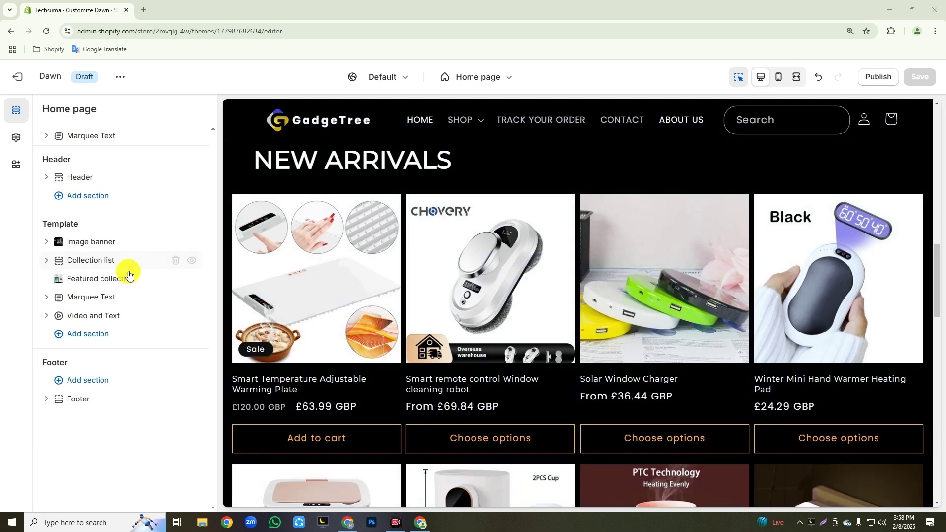
Duplicate the NEW ARRIVALS featured collection and move the copy below Video and Text.
click(107, 279)
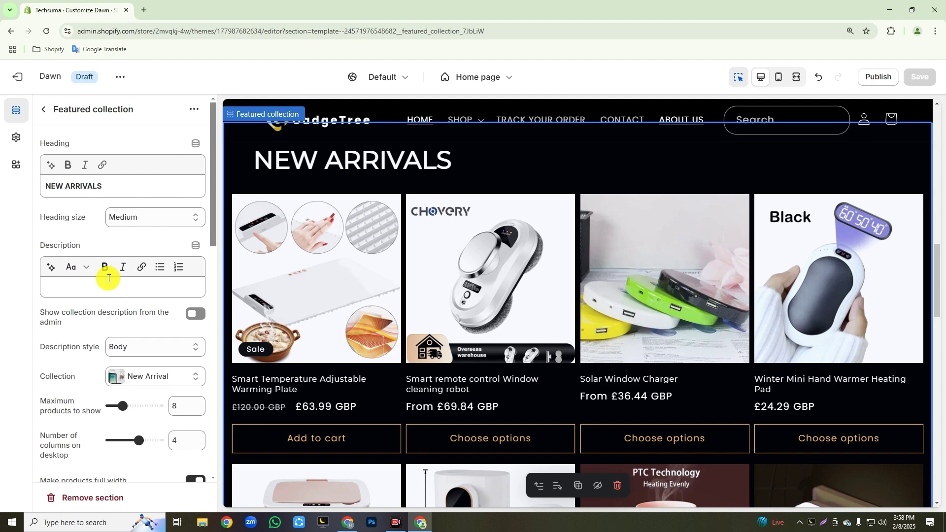
click(193, 110)
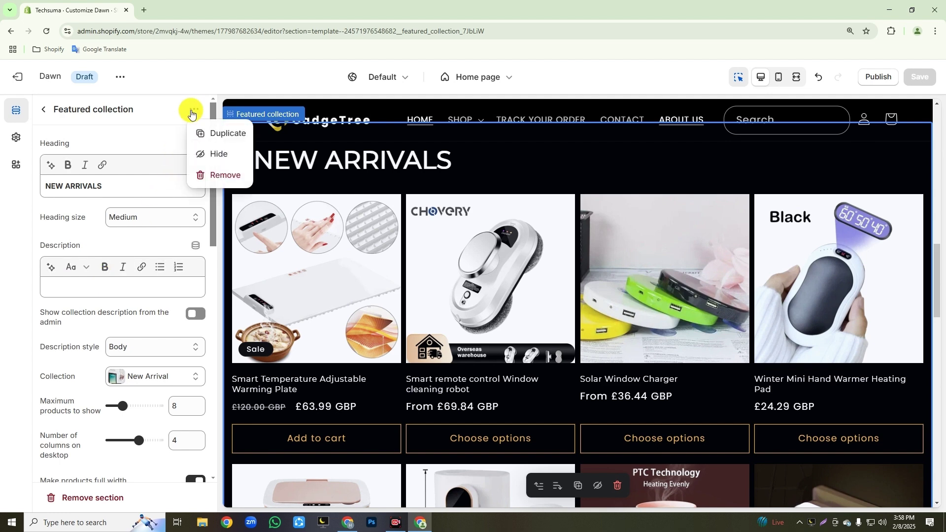
click(213, 133)
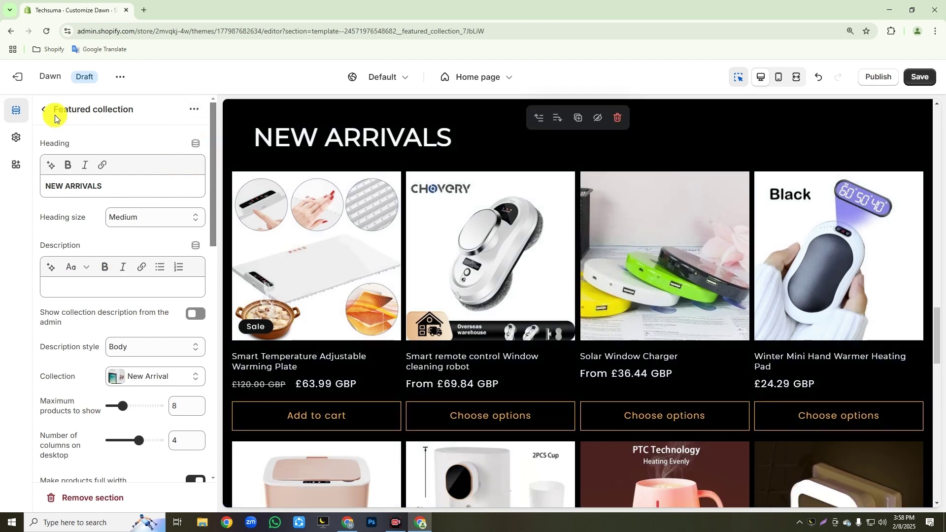
click(52, 112)
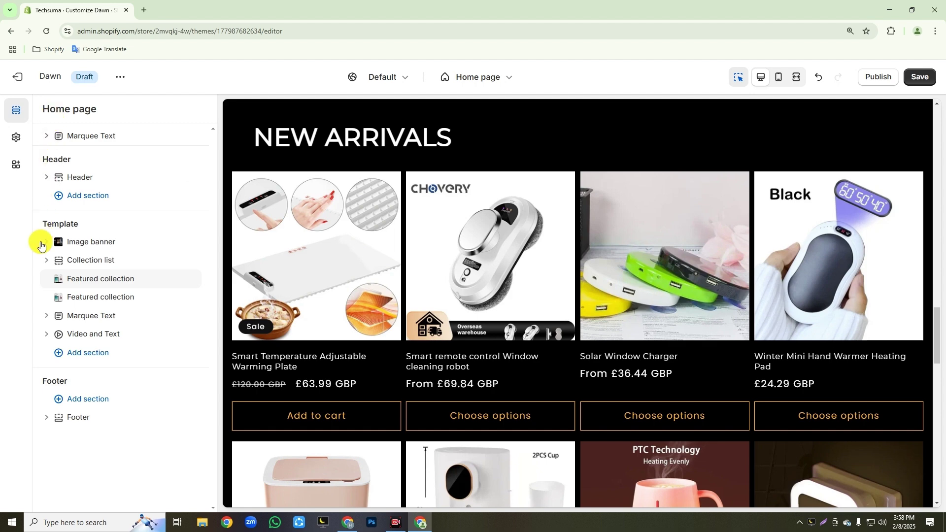
drag(54, 296, 46, 361)
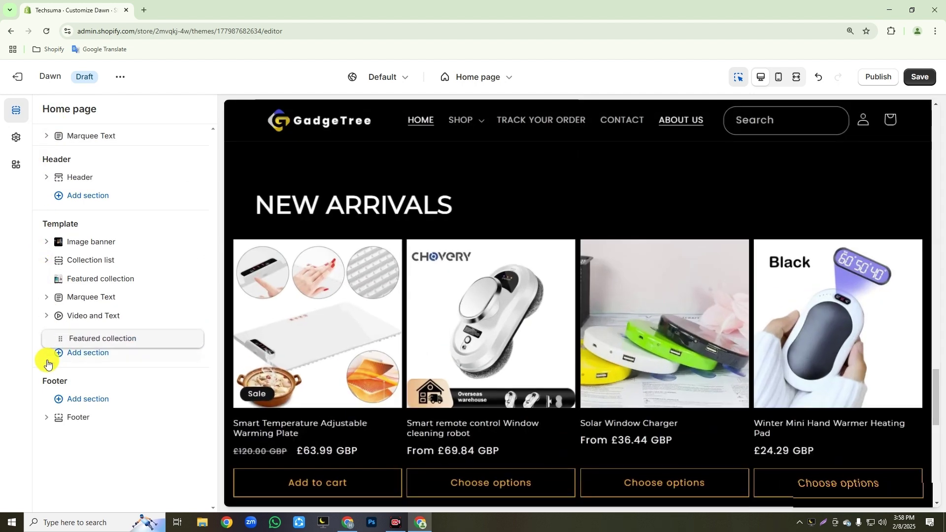
Retitle the copy DEAL THE DAY⚡, describe it 'Where Beauty Meets Functionality', and feature a smart home collection.
click(87, 335)
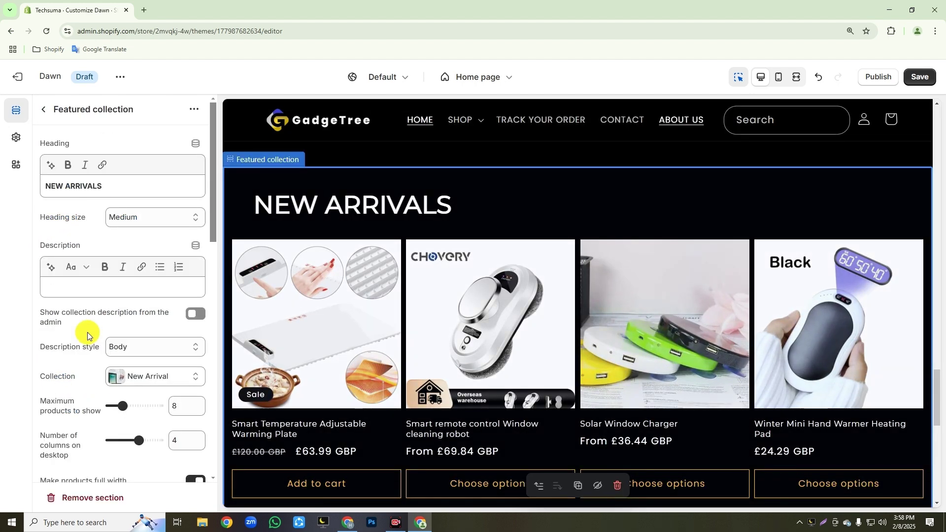
click(123, 187)
drag(123, 187, 35, 188)
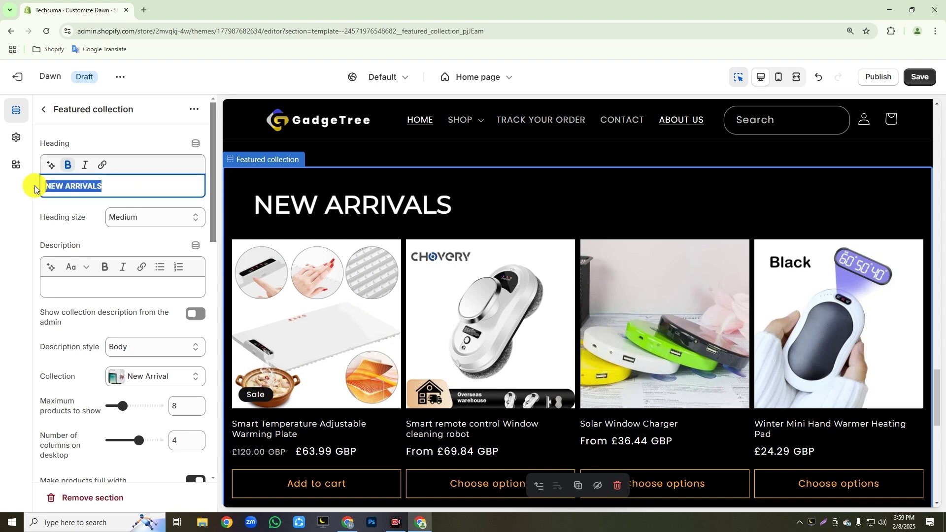
text(DEAL THE DAY⚡)
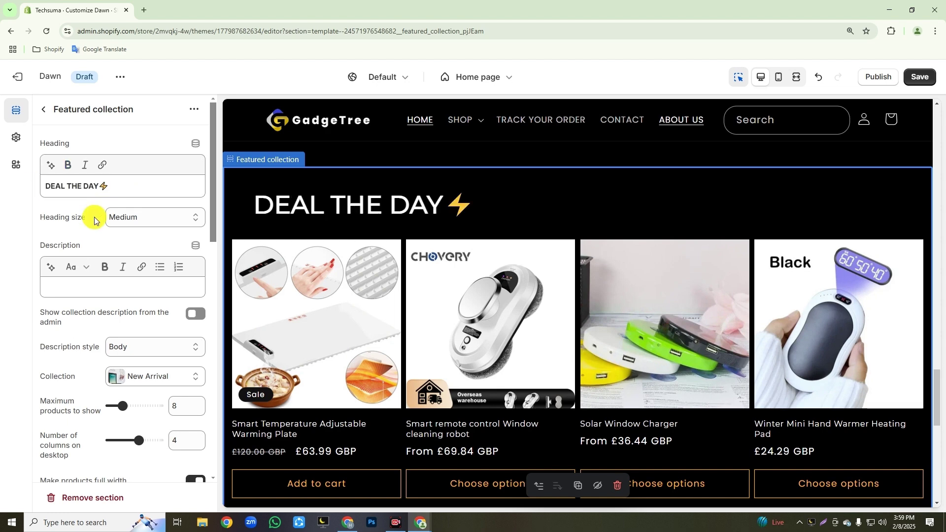
click(69, 288)
text(Where Beauty Meets Functionality)
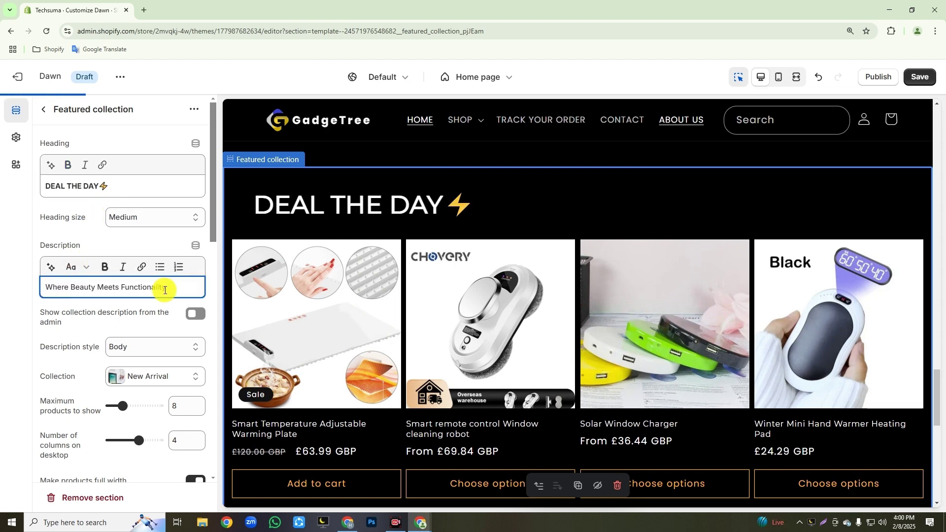
click(192, 376)
click(138, 401)
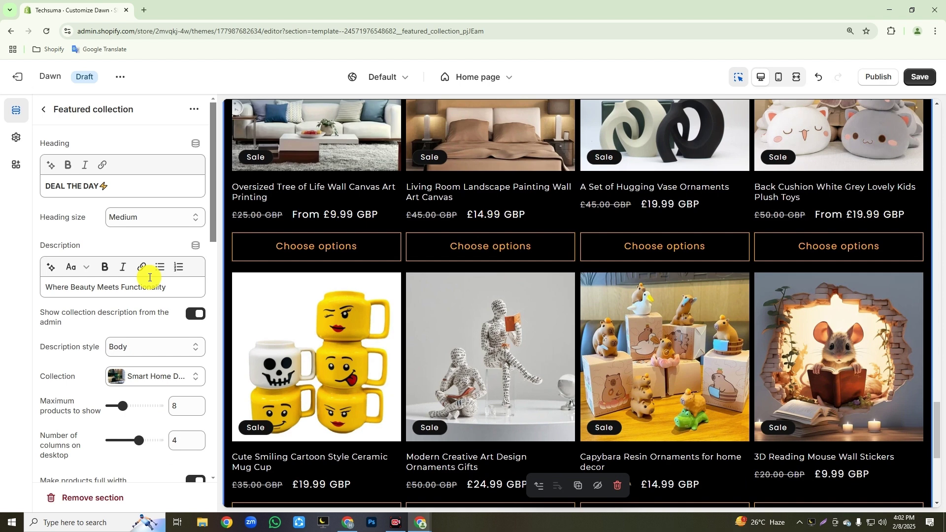
Duplicate the DEAL THE DAY⚡ section for SMART GADGET and save the home page.
click(195, 110)
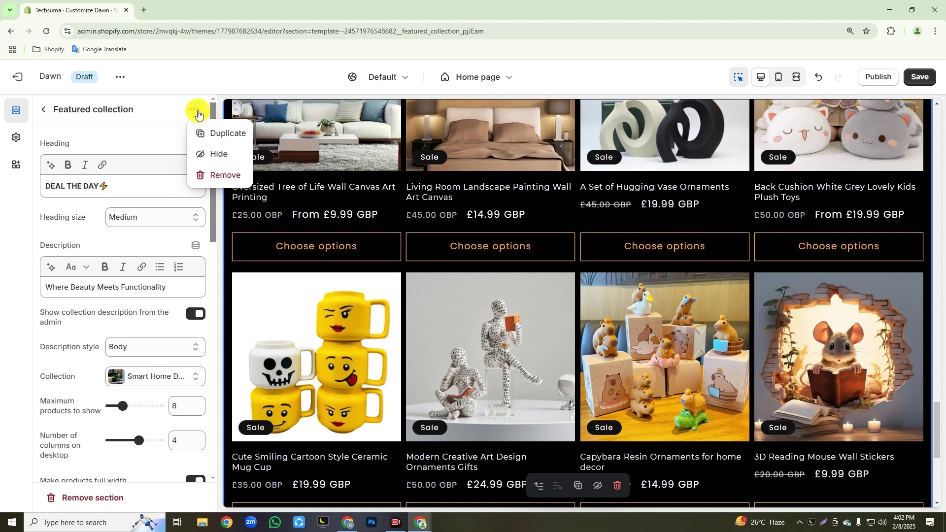
click(209, 132)
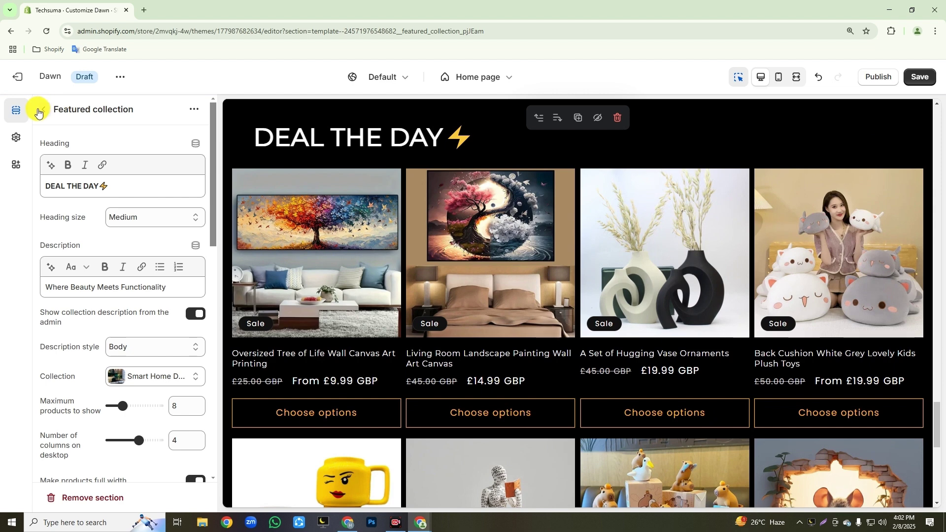
click(39, 111)
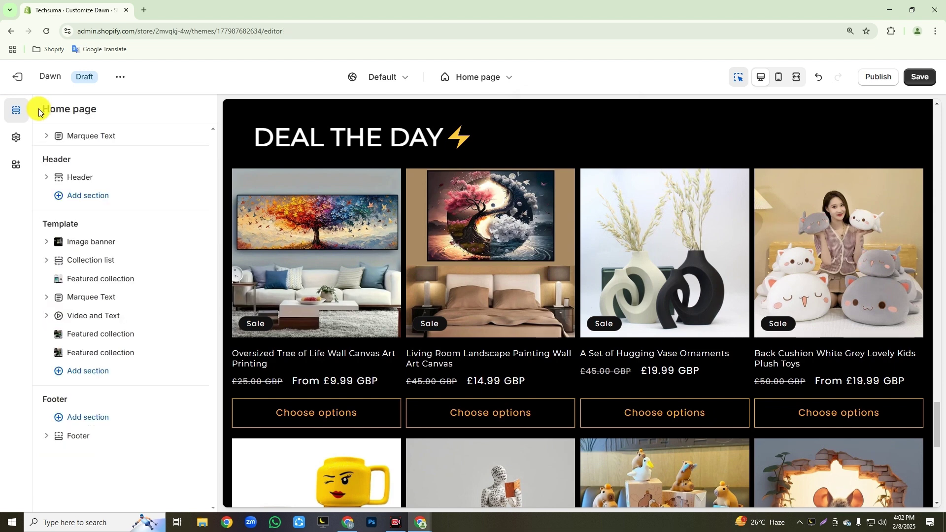
click(95, 353)
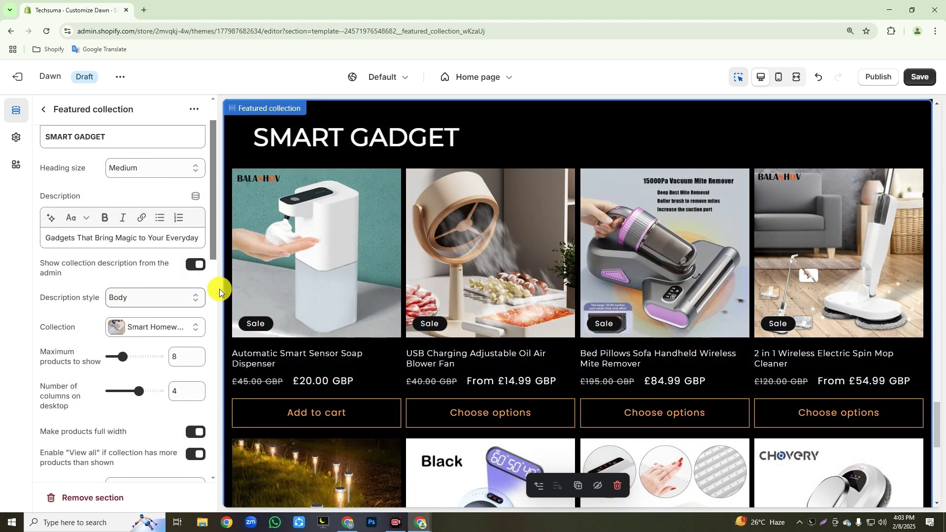
click(918, 75)
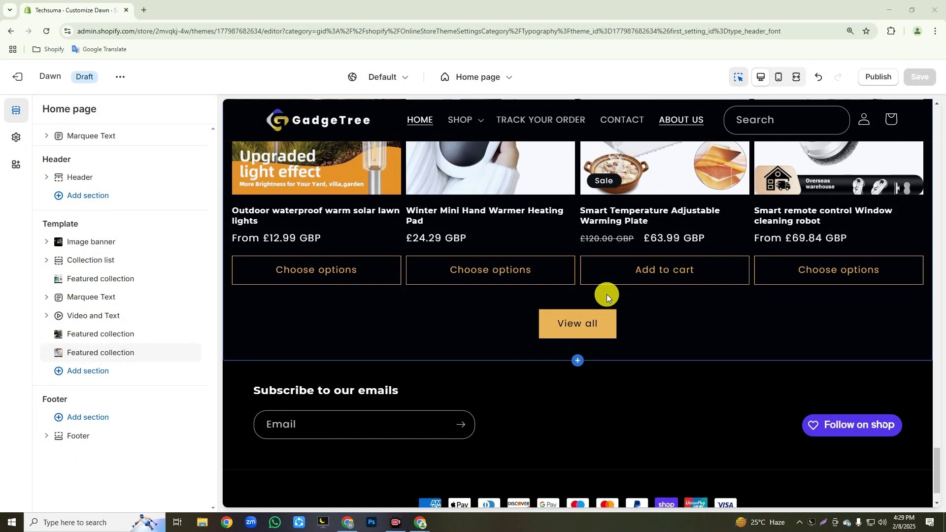
Add an Email signup section with the small heading 'SUBSCRIBE WITH YOUR MAIL TO GET BEST OFFER!'.
click(87, 373)
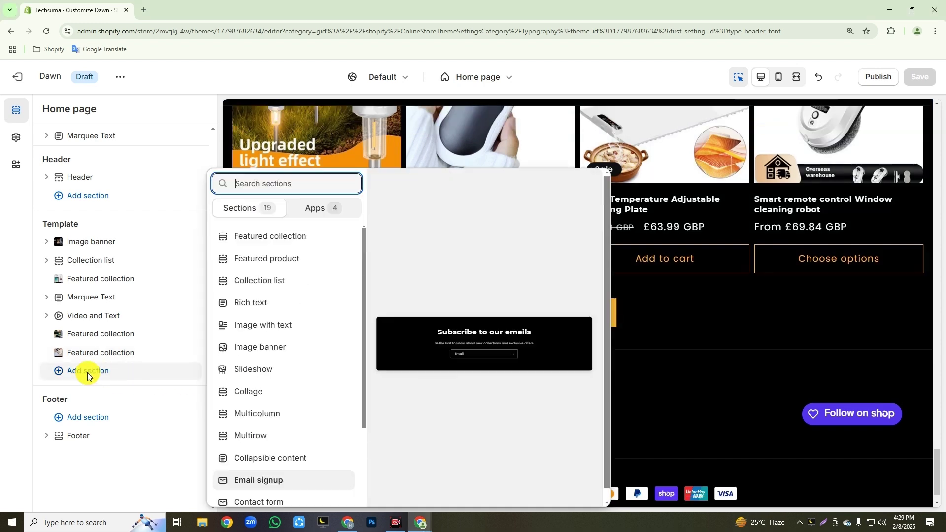
click(252, 481)
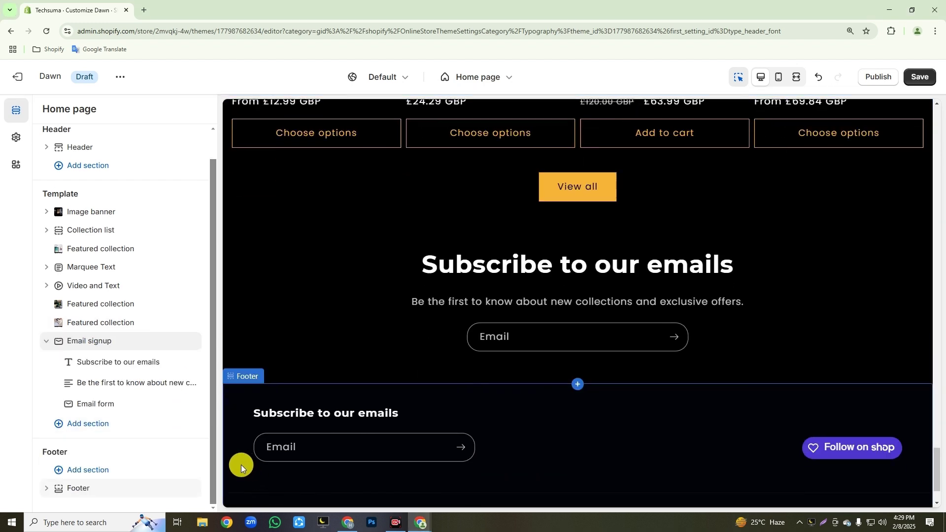
click(109, 363)
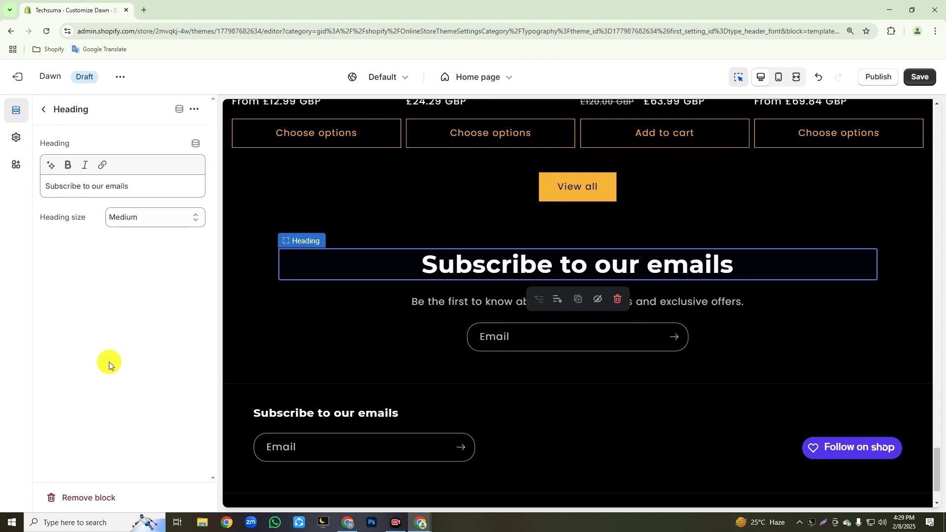
drag(139, 186, 17, 181)
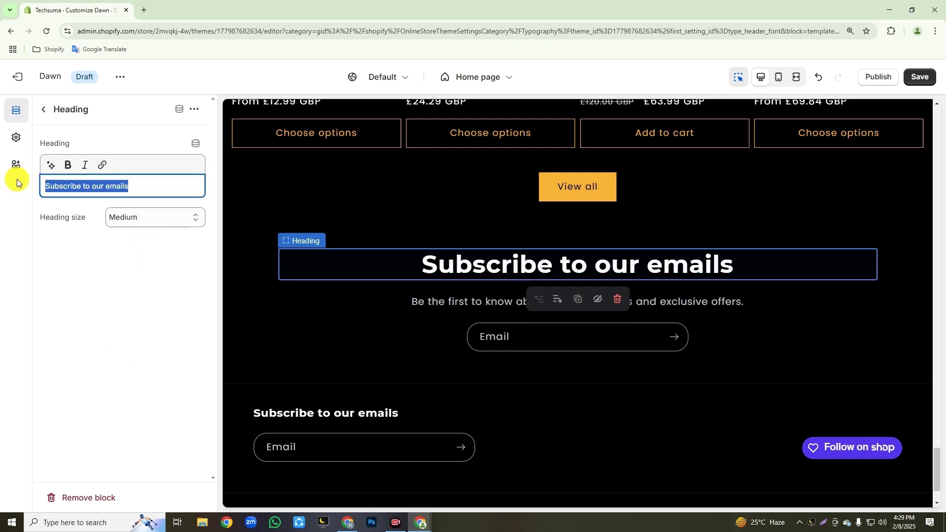
text(SUBSCRIBE WITH YOUR MAIL TO GET BEST OFFER!)
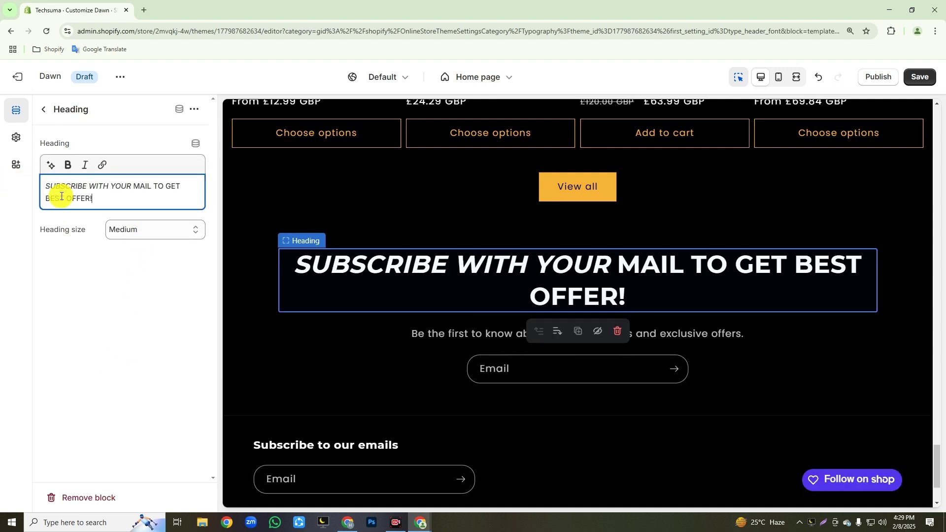
click(134, 232)
click(135, 248)
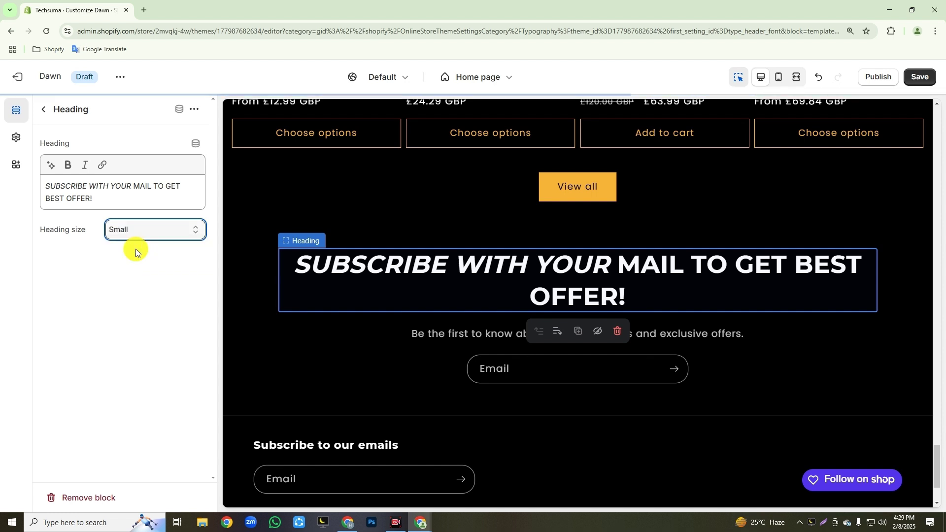
Replace the subheading with 'Welcome for subscribe and enjoy to get Offer.' and save.
click(43, 109)
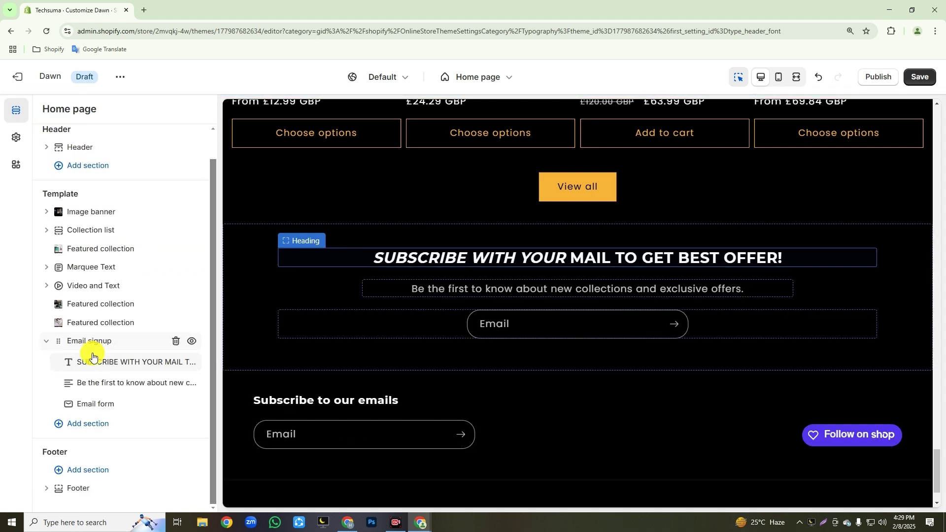
click(102, 382)
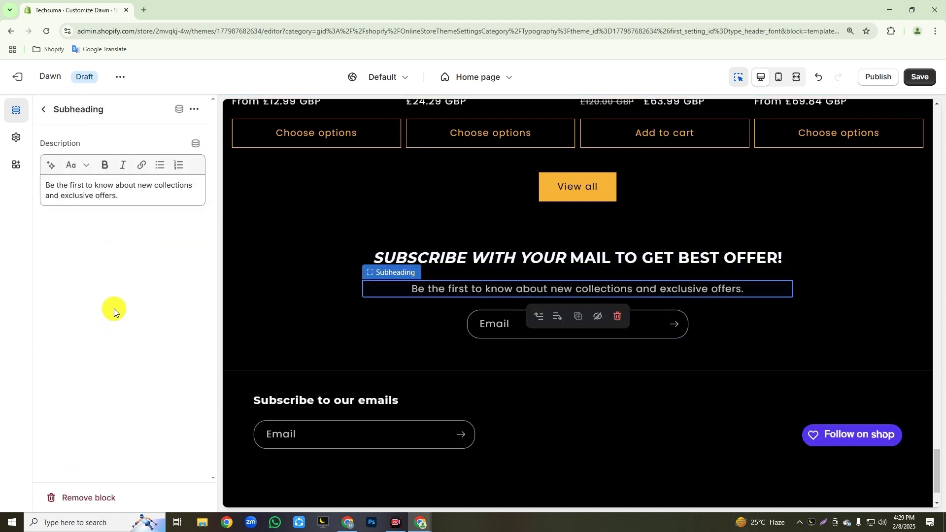
drag(121, 196, 44, 185)
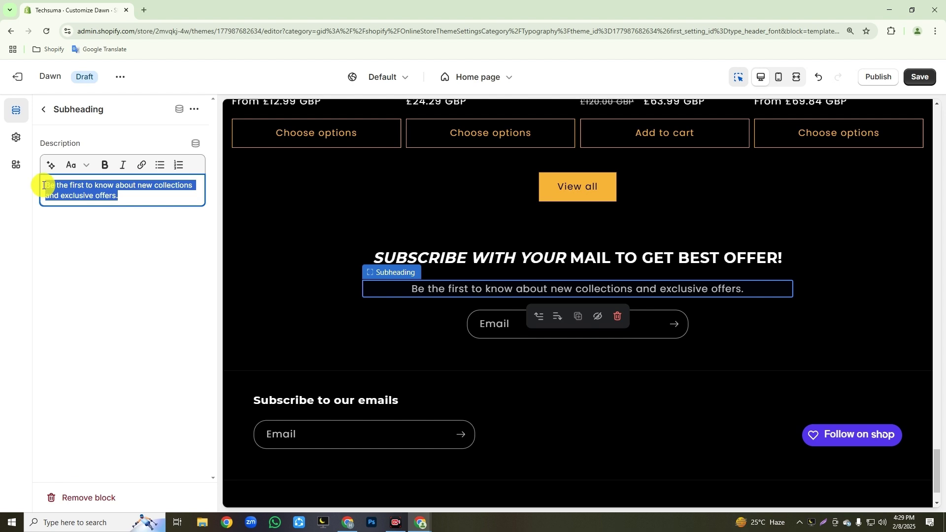
text(Welcome for subscribe and enjoy to get Offer.)
click(923, 81)
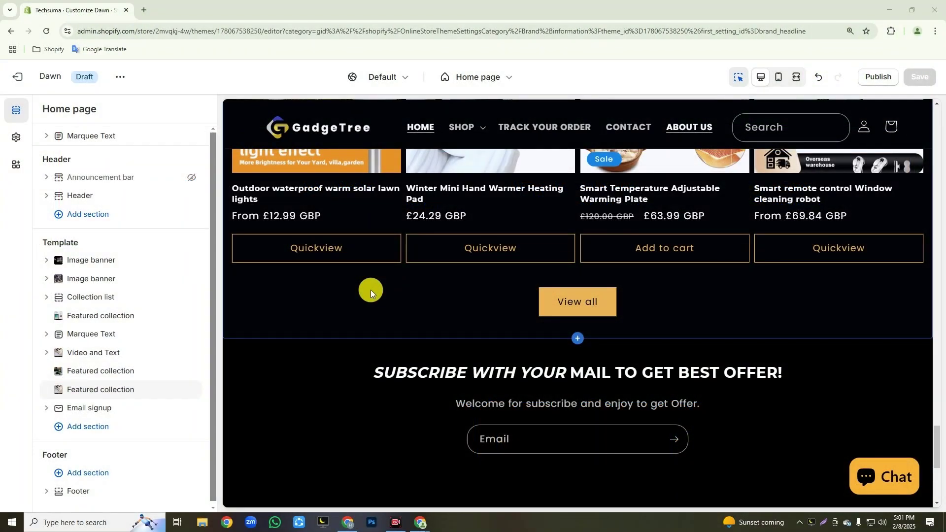
Add the Trustbadge GM section, found by searching 'trustbadge', to the home page.
click(91, 426)
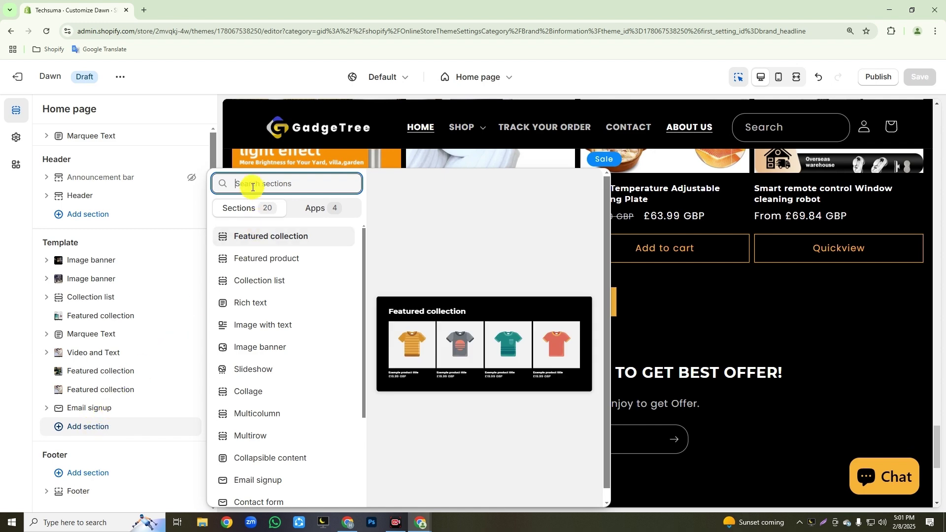
text(trustbadge)
click(256, 237)
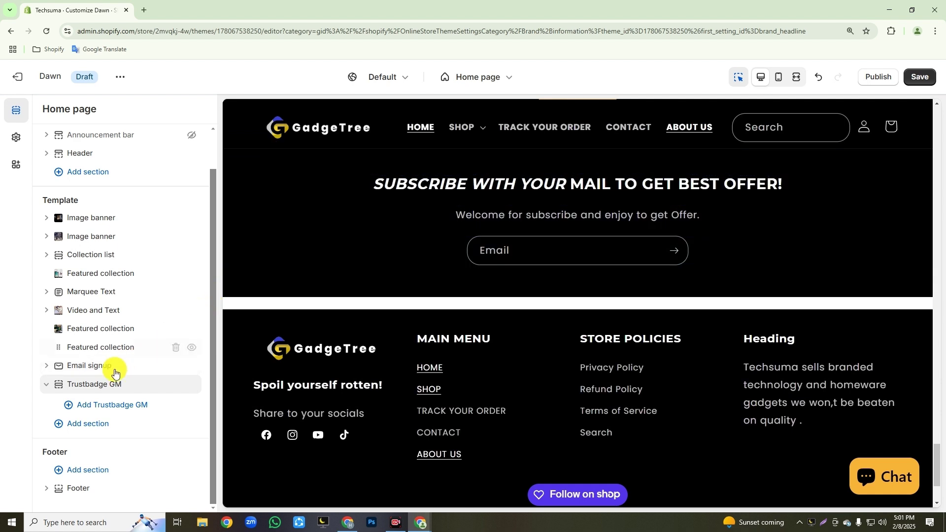
Set both the Section Background and Trustbadge Background CSS values to orange.
click(93, 385)
scroll(93, 385, down, 6)
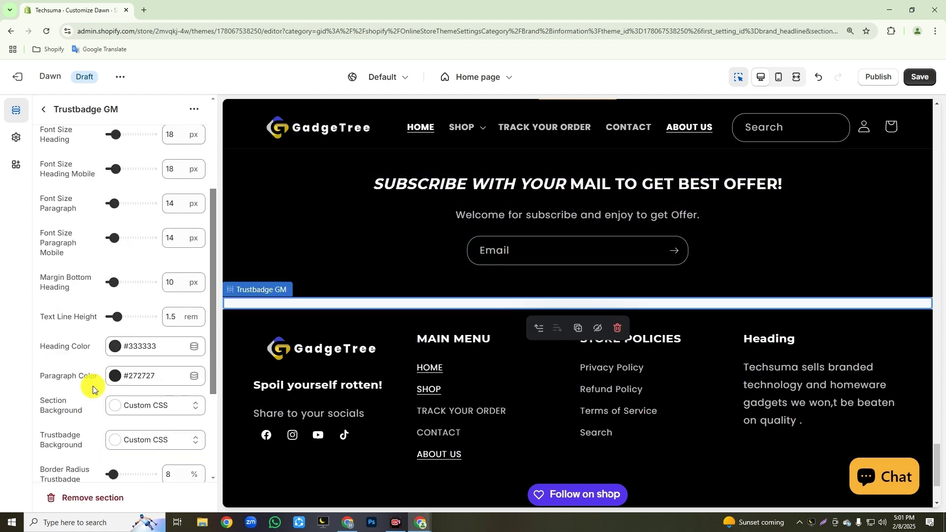
click(111, 262)
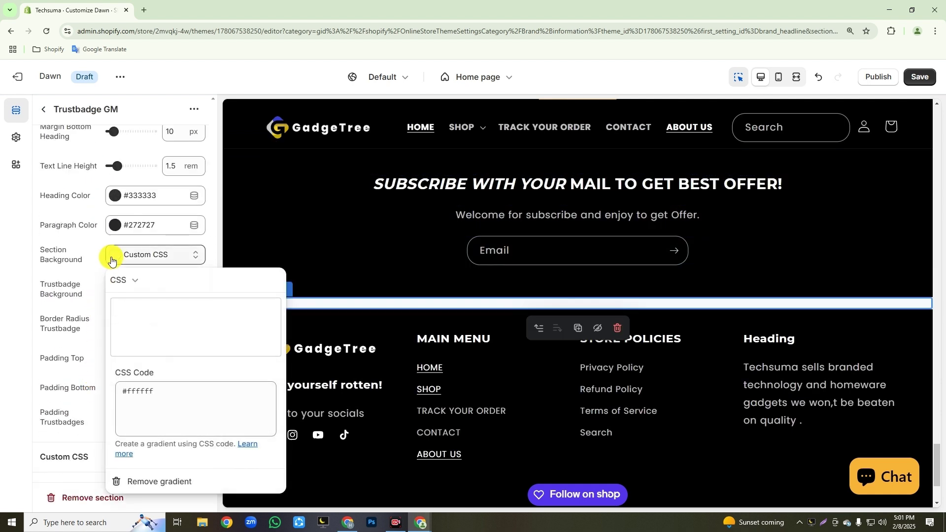
click(161, 397)
key(ctrl+v)
key(Escape)
click(114, 290)
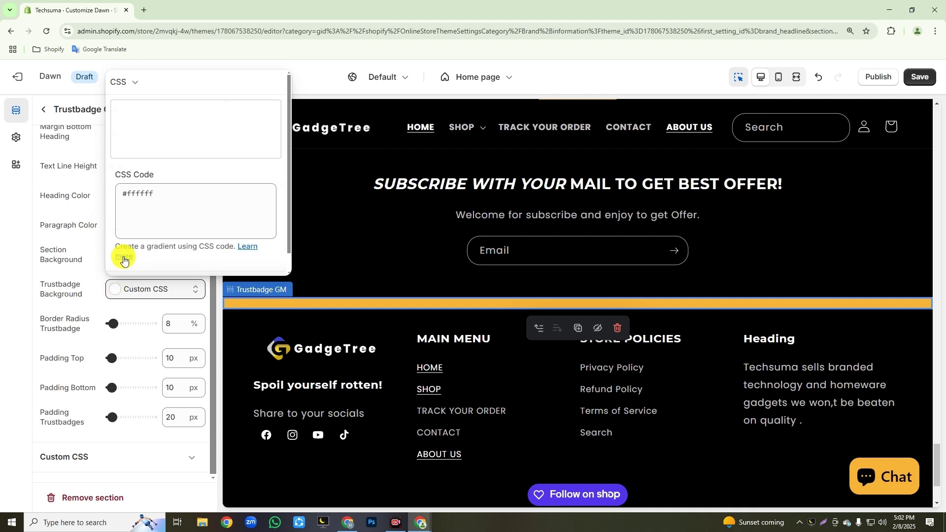
triple_click(128, 192)
key(ctrl+v)
key(Escape)
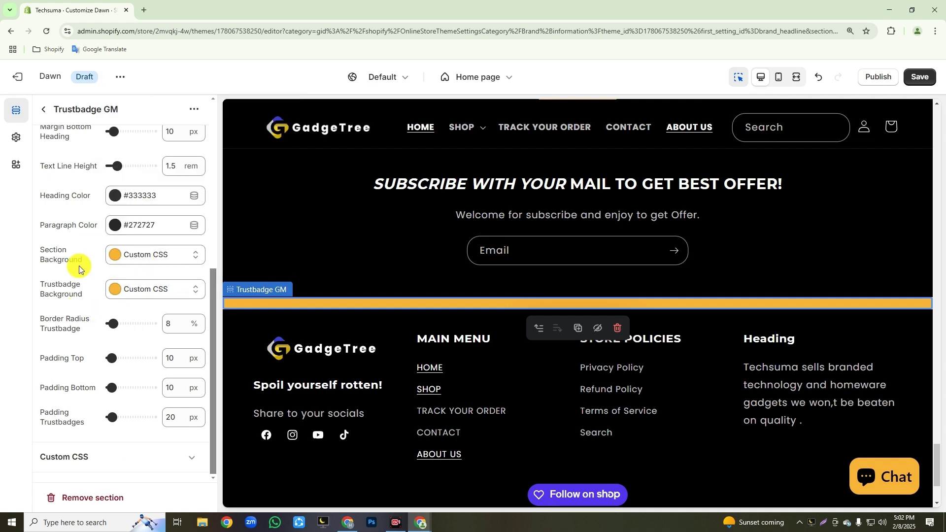
click(44, 109)
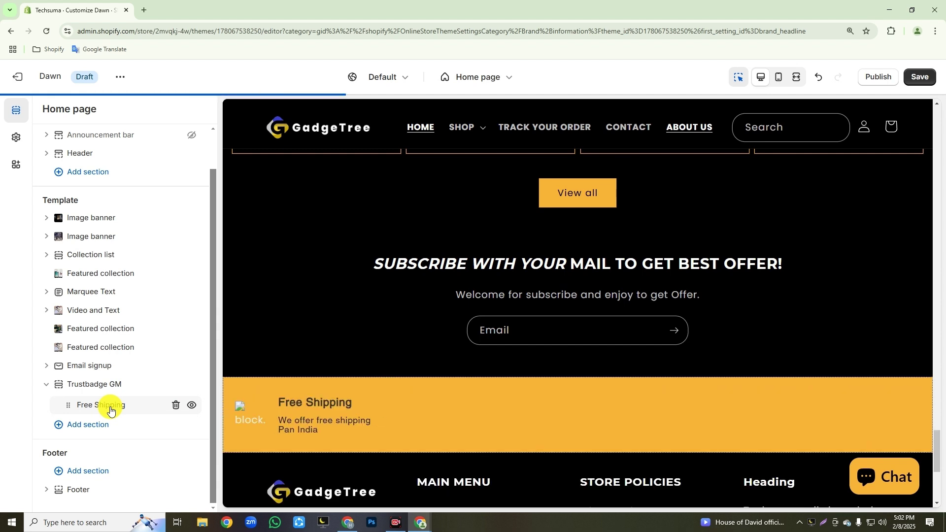
Shorten the Free Shipping badge description to 'We offer free shipping'.
click(95, 408)
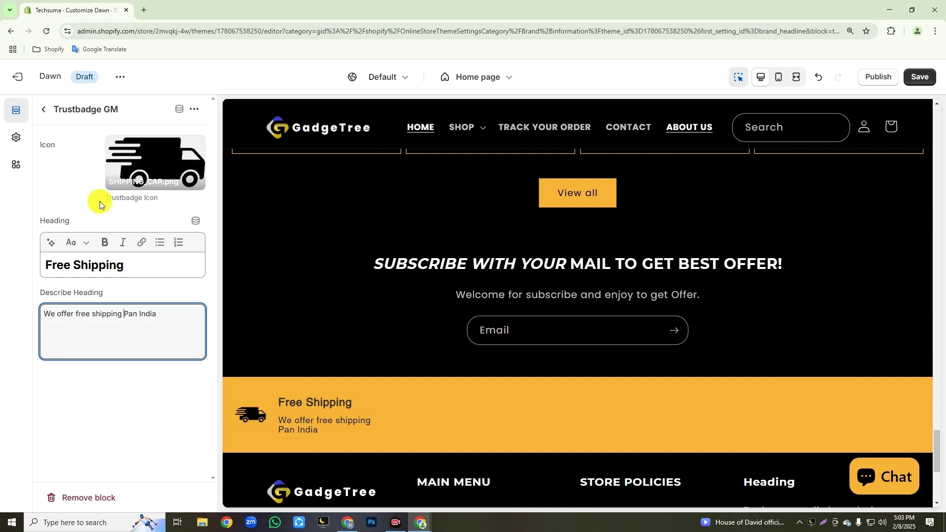
drag(131, 265, 34, 268)
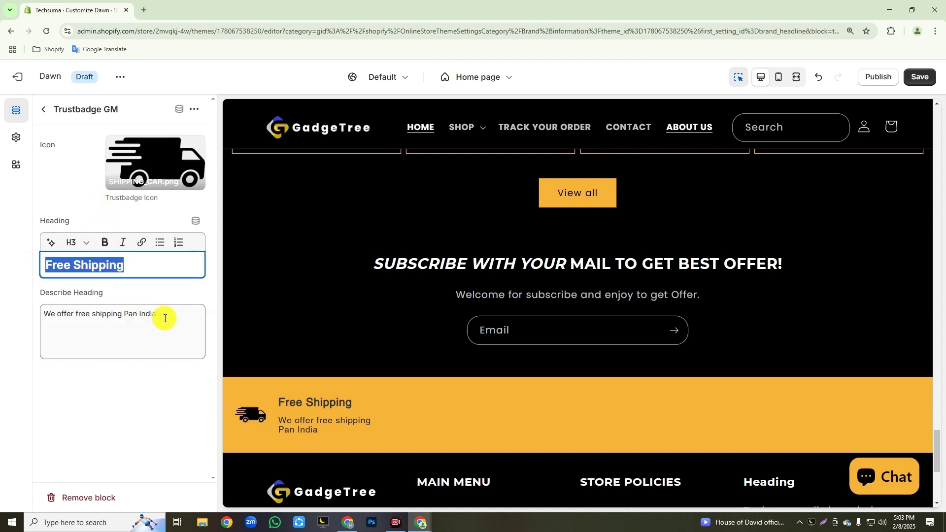
drag(159, 316, 29, 321)
text(We offer free shipping)
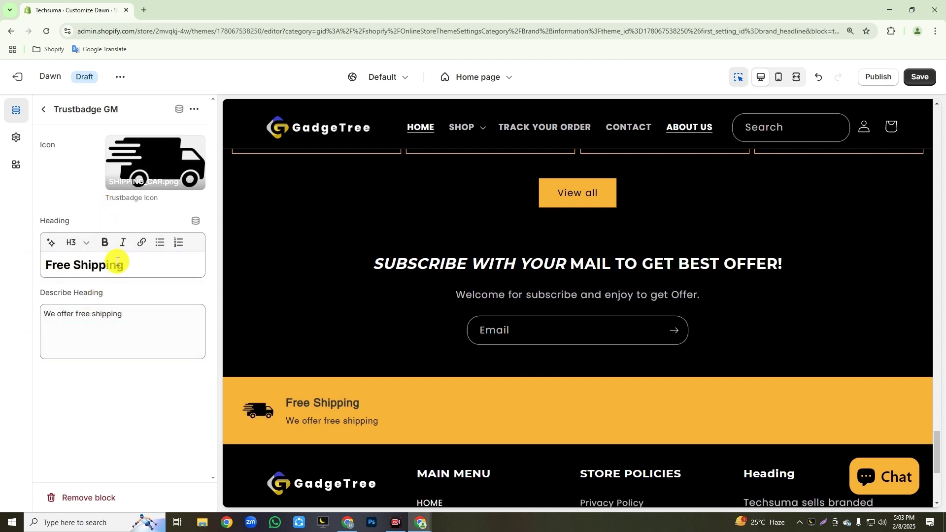
Duplicate the badge into Quality, Payment Secure and Support badges.
click(193, 109)
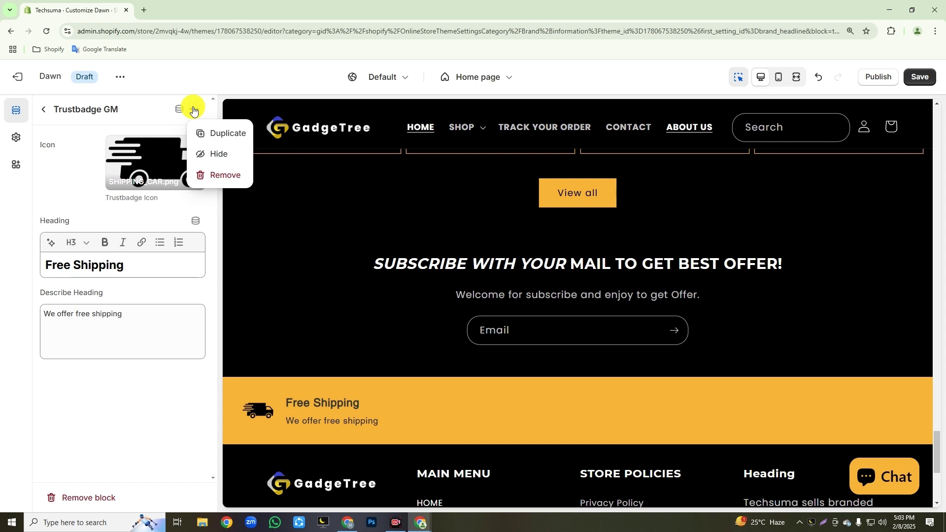
click(206, 131)
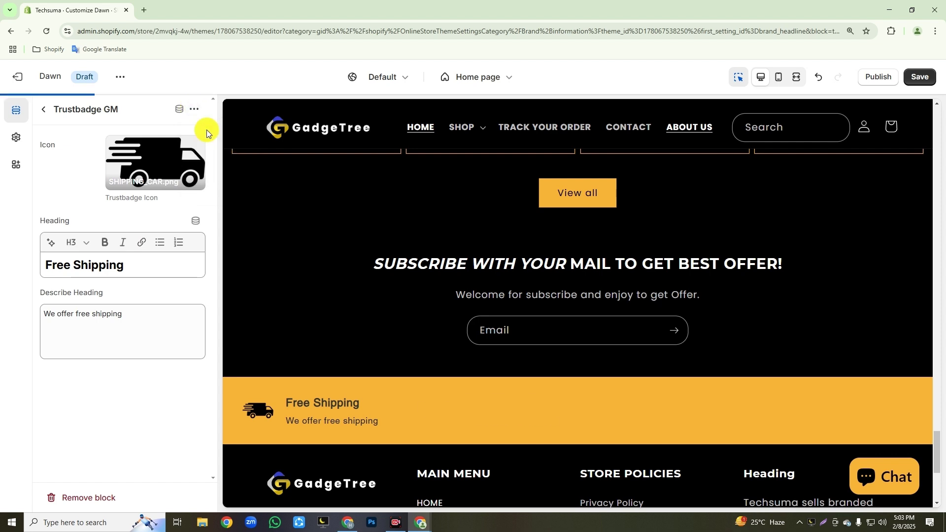
click(44, 110)
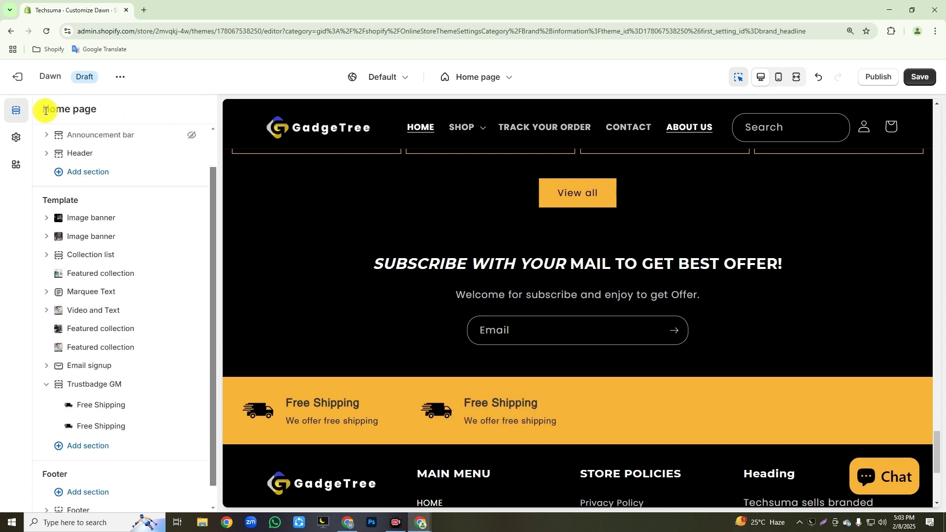
click(81, 426)
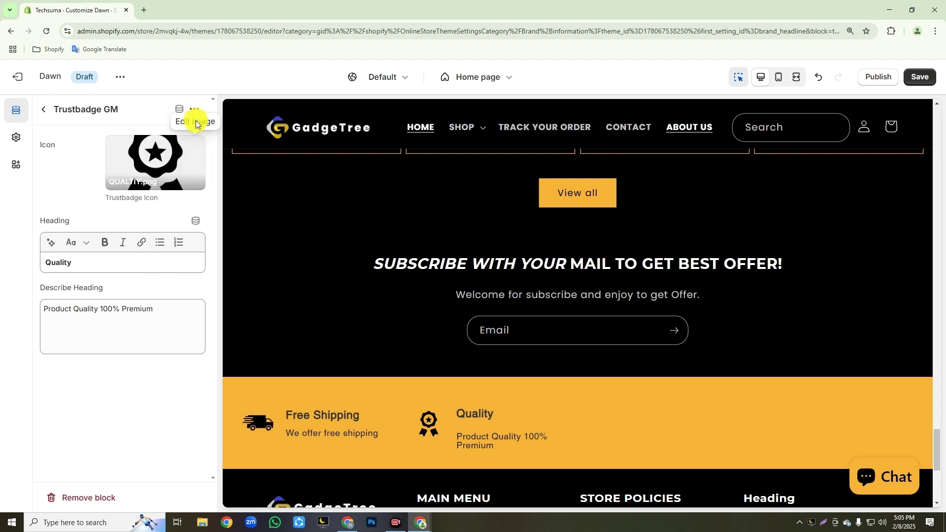
click(195, 109)
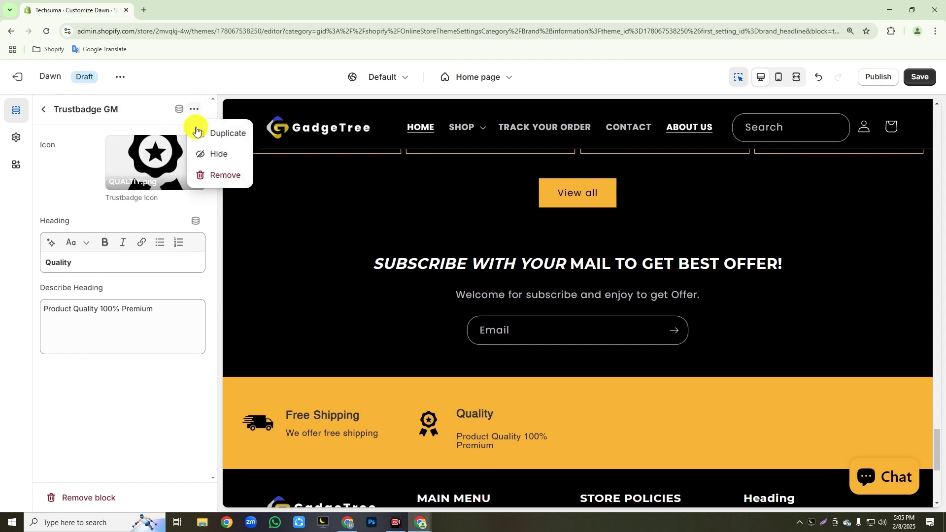
click(217, 133)
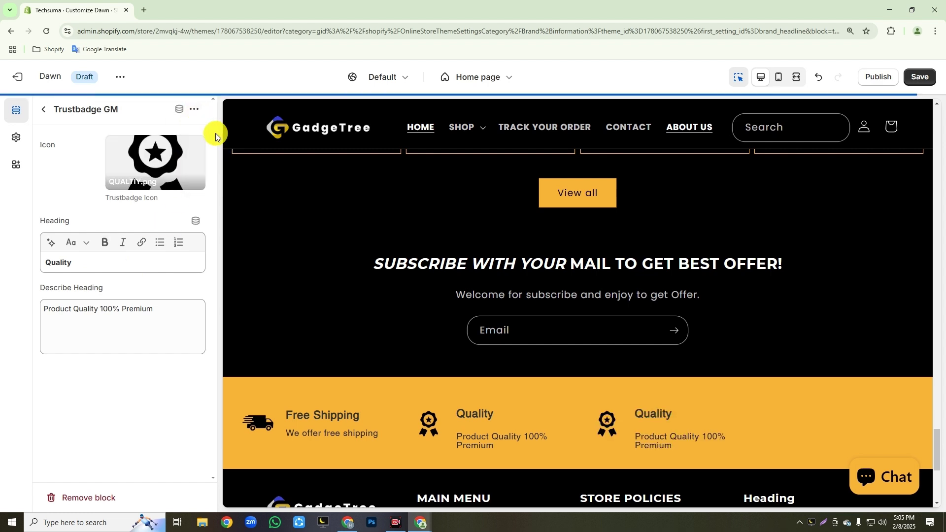
click(44, 110)
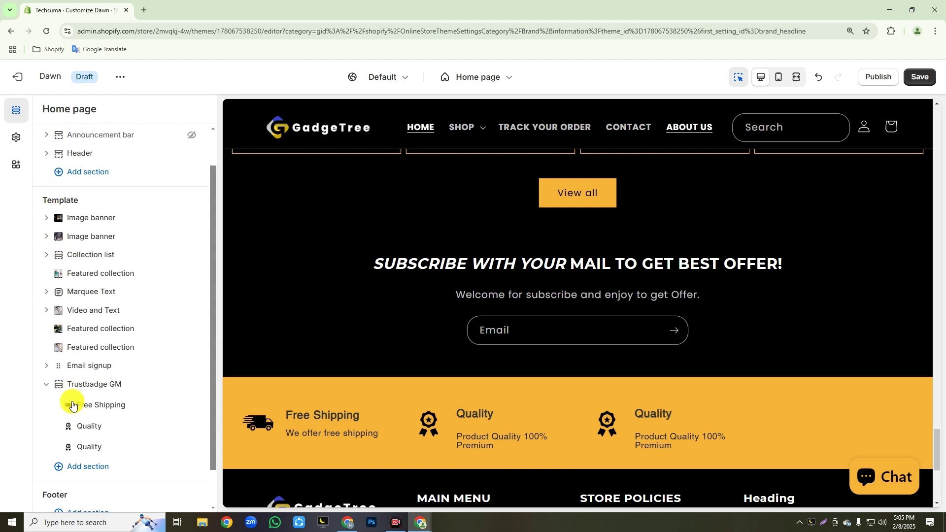
click(89, 447)
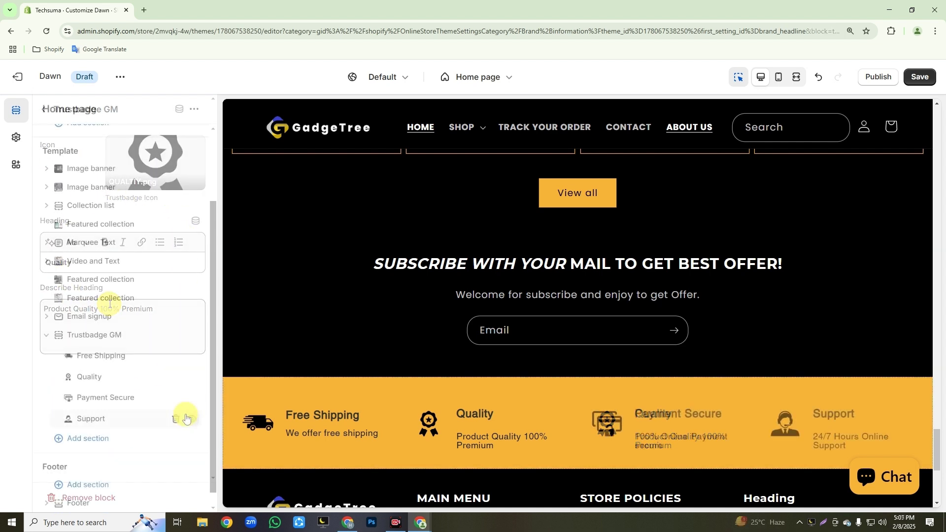
drag(61, 376, 469, 312)
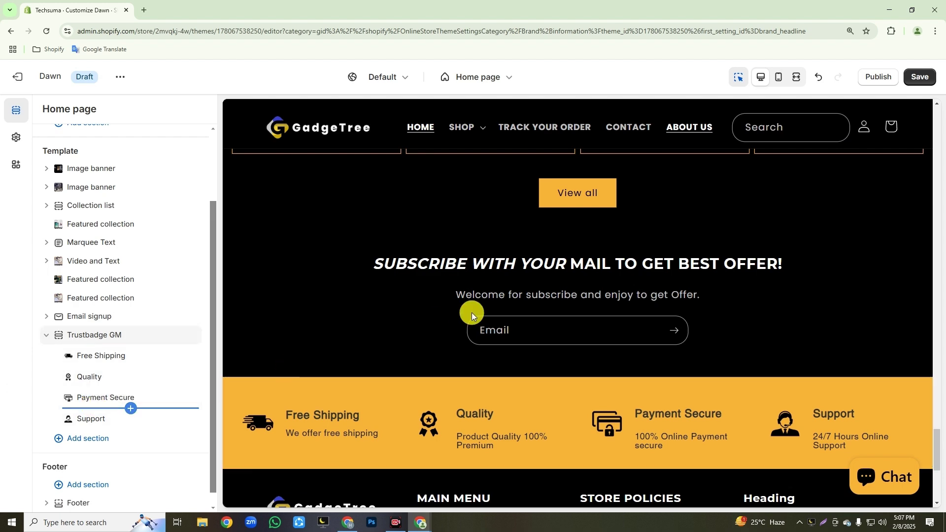
Save the trust-badge bar and preview the live storefront.
click(921, 79)
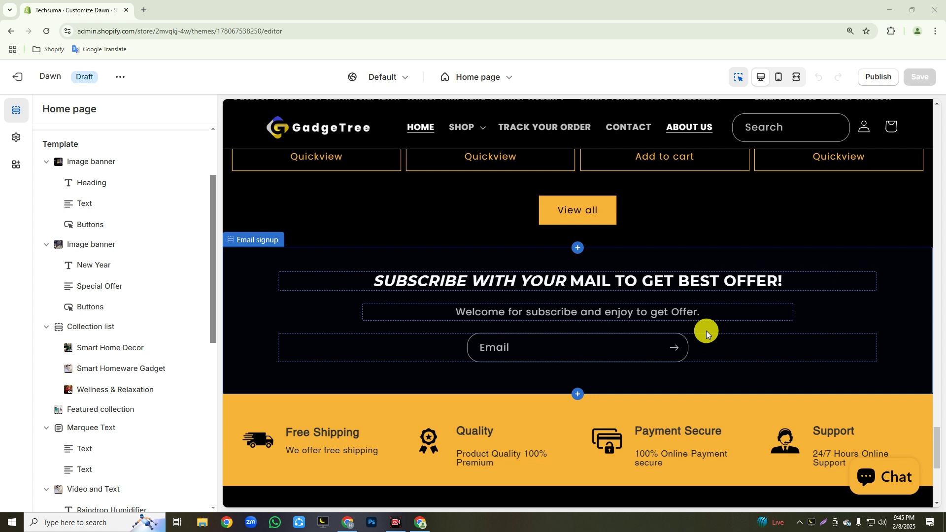
click(123, 78)
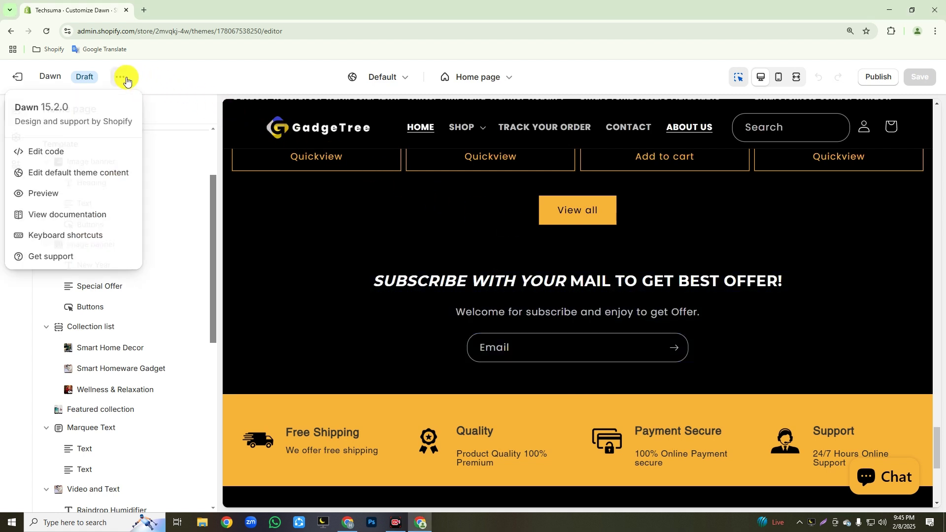
click(81, 192)
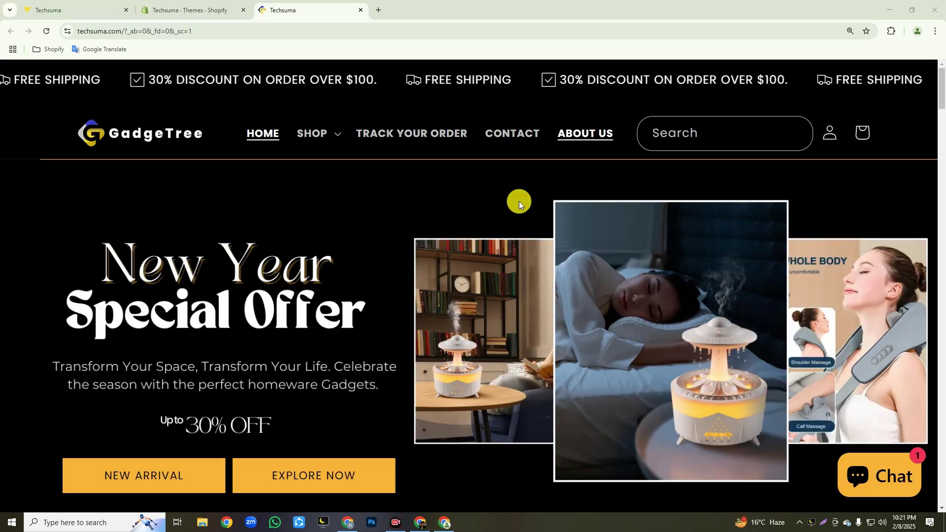
scroll(518, 203, down, 8)
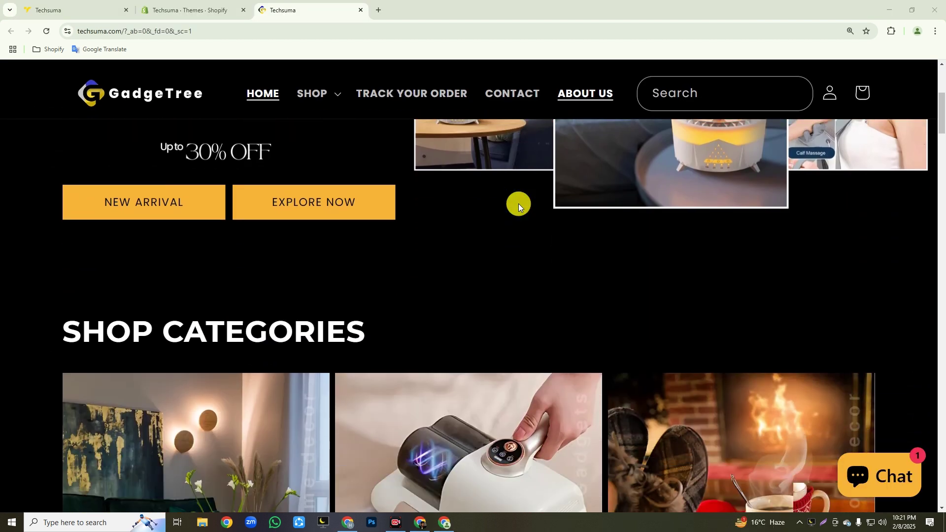